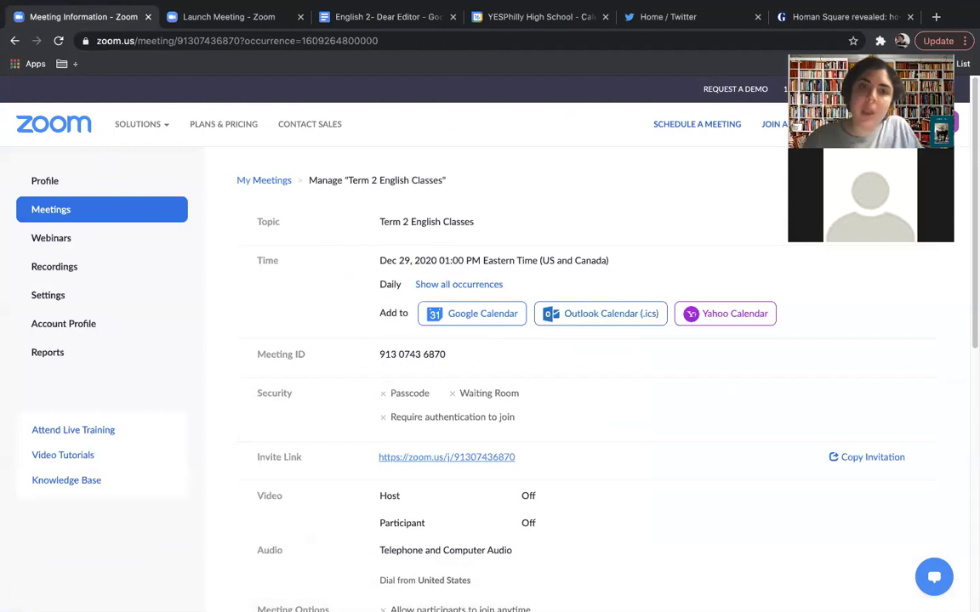
Step: In the English 2- Dear Editor document, highlight the Community Meeting question in light red
left_click(390, 17)
mouse_move(945, 531)
left_mouse_down()
mouse_move(967, 590)
mouse_move(937, 579)
mouse_move(935, 531)
mouse_move(936, 548)
left_mouse_up()
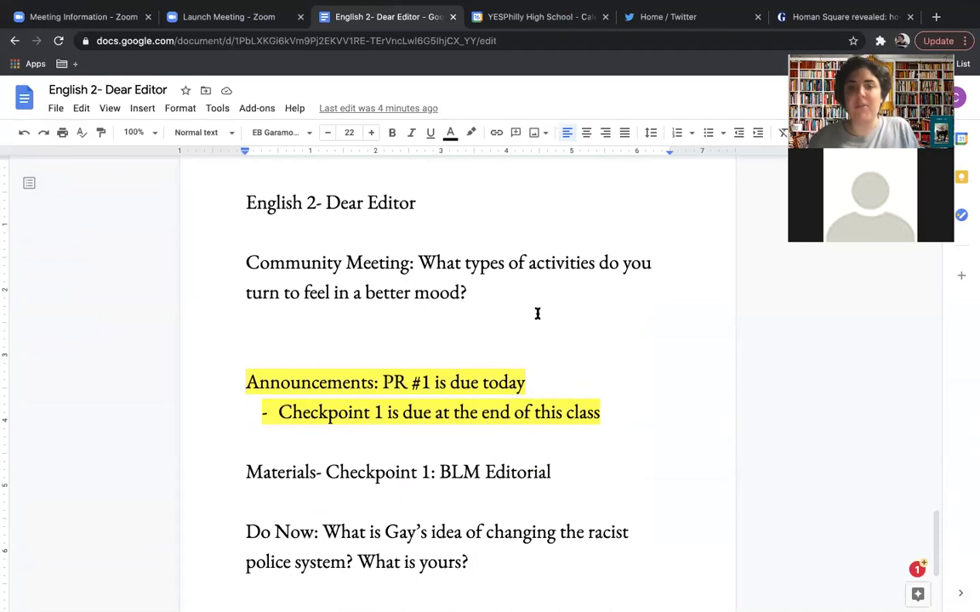
left_click_drag(470, 293, 234, 244)
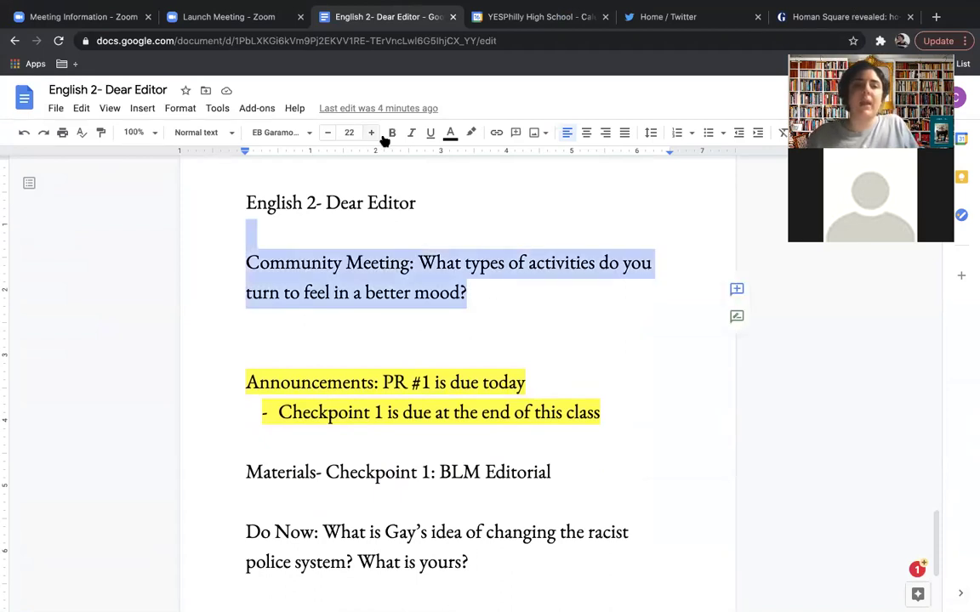
left_click(471, 133)
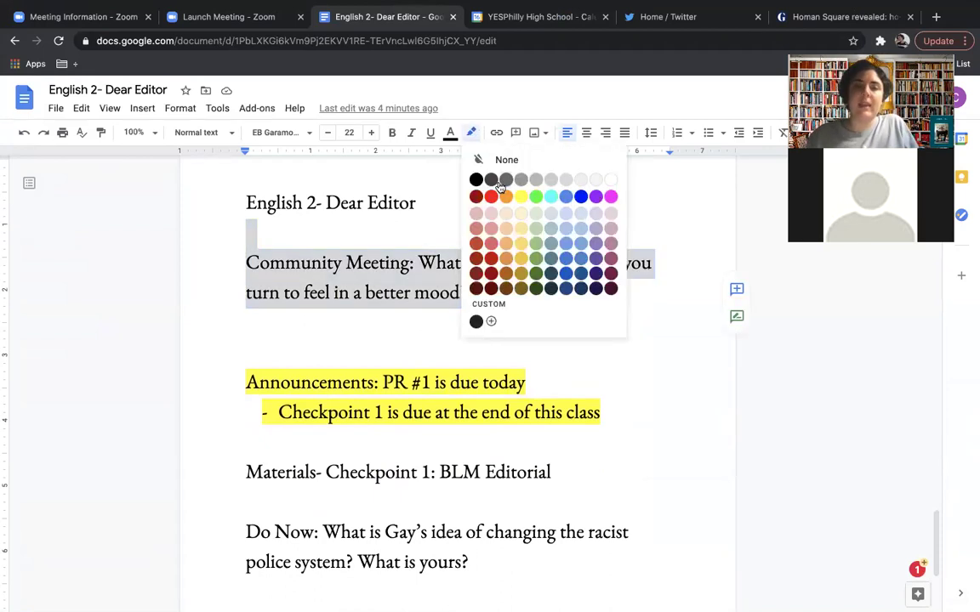
left_click(490, 213)
left_click(513, 257)
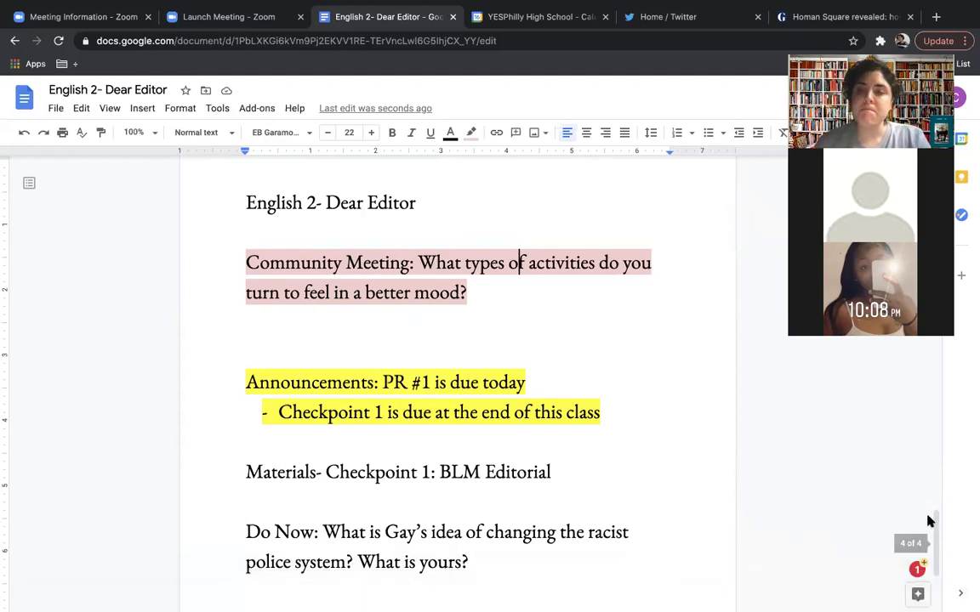
Step: Close the Twitter page and the Homan Square article in the browser
scroll(933, 523, "down", 1)
scroll(927, 518, "up", 2)
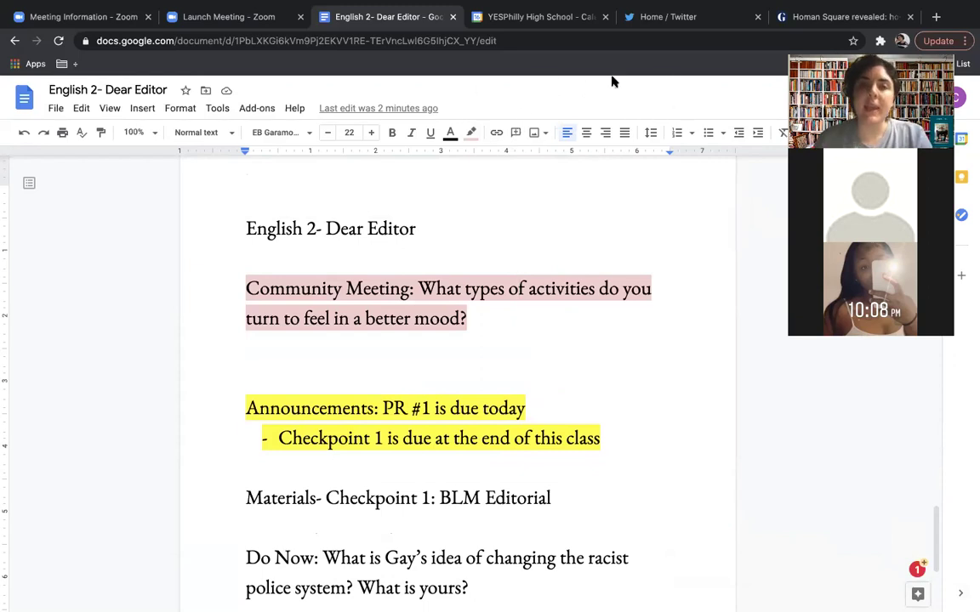
left_click(757, 17)
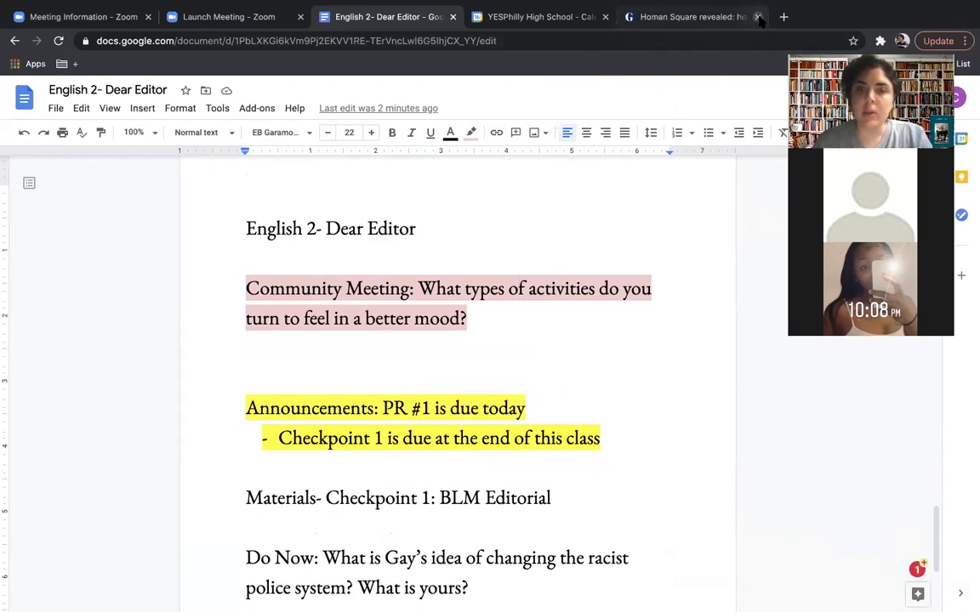
left_click(758, 17)
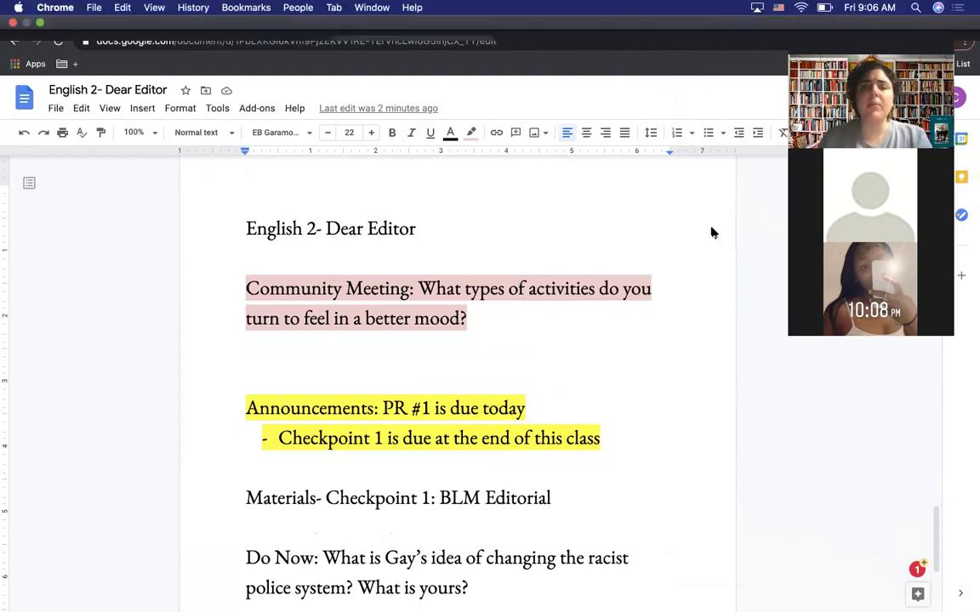
Step: Open Summit Learning in a new browser tab and go to the Dear Editor project in the English 2- Term 4 course
left_click(671, 48)
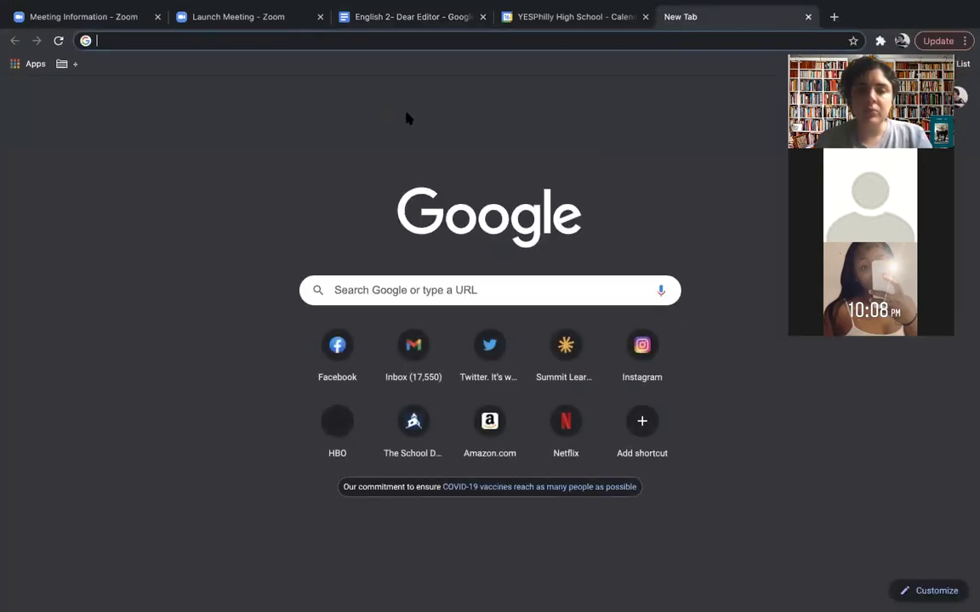
left_click(570, 350)
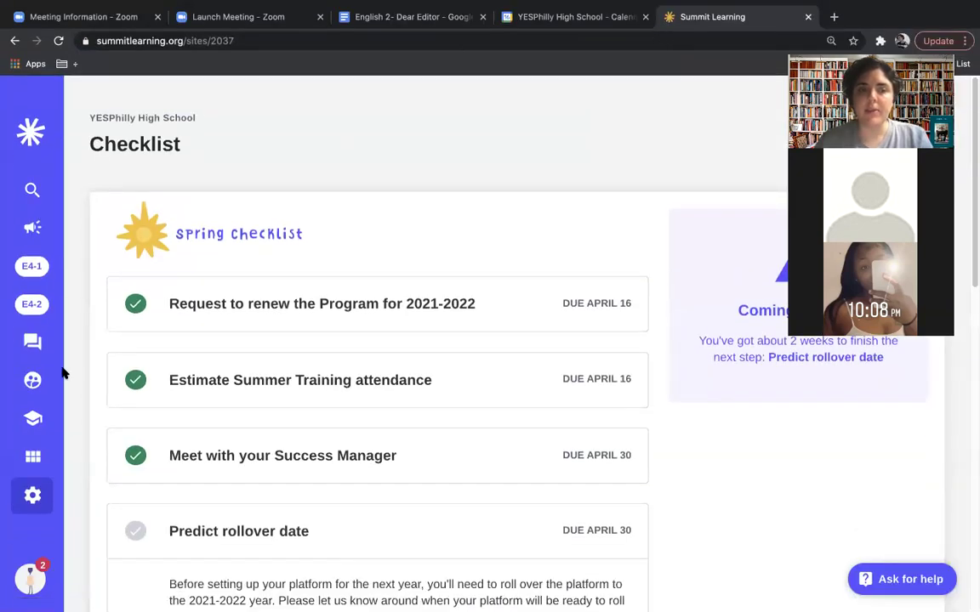
left_click(34, 304)
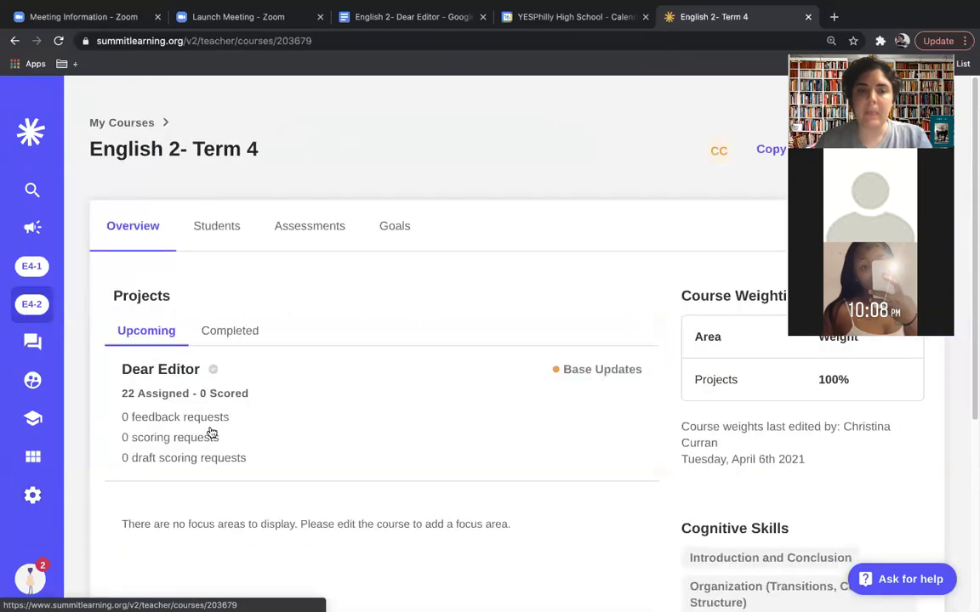
left_click(212, 430)
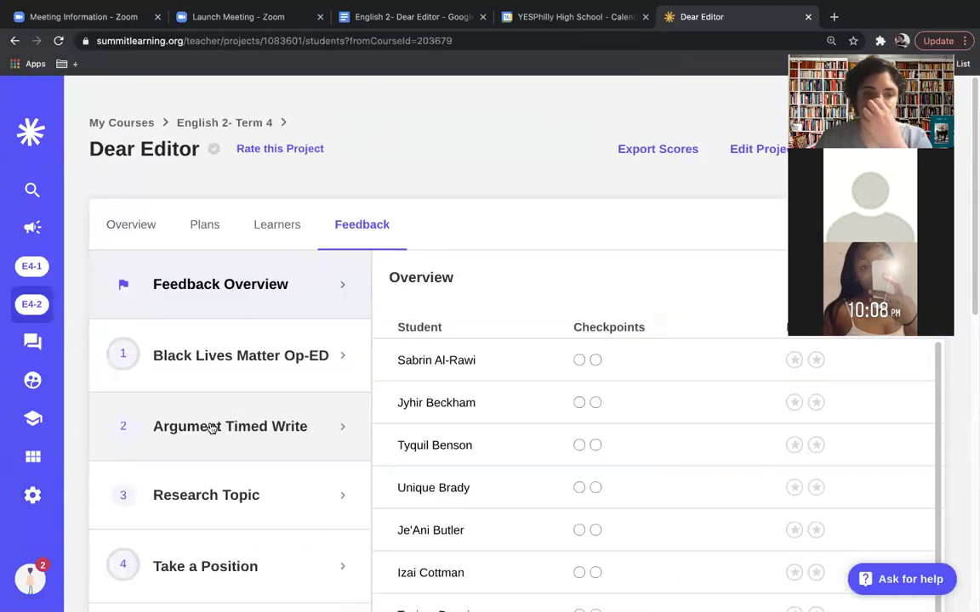
Step: Open the Black Lives Matter Op-ED document from Checkpoint 1 in the project overview and look through its steps
left_click(147, 230)
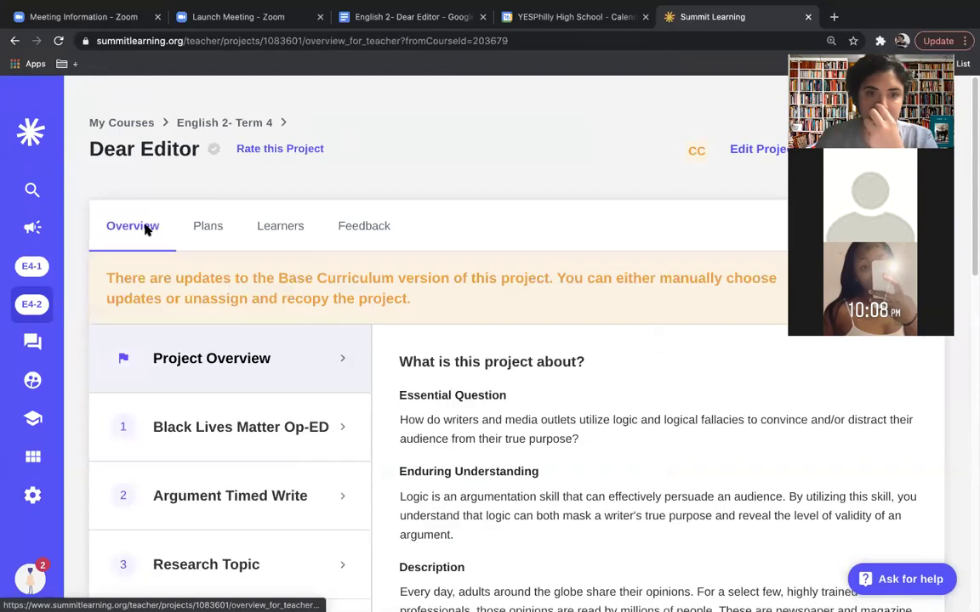
left_click(285, 421)
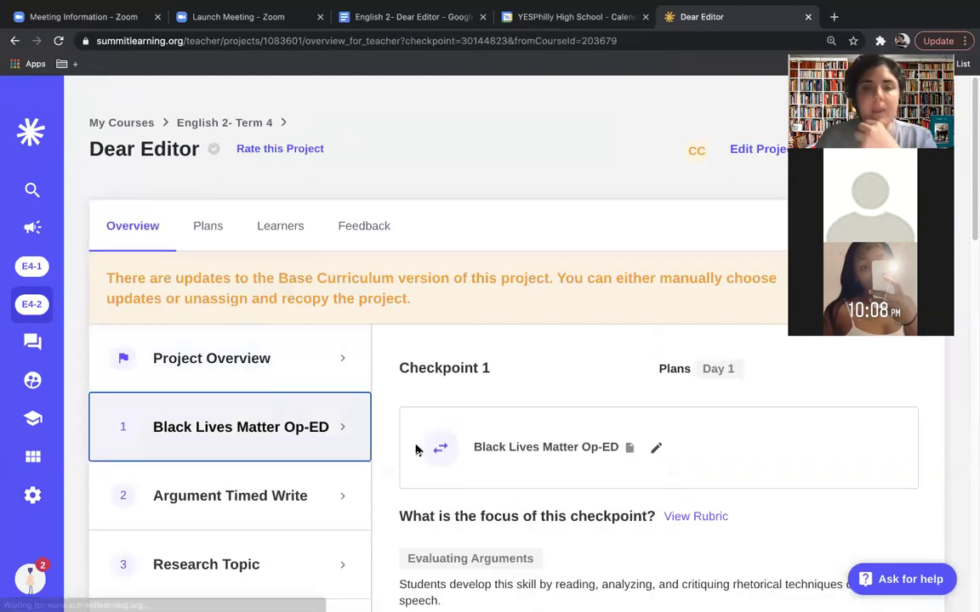
left_click(501, 444)
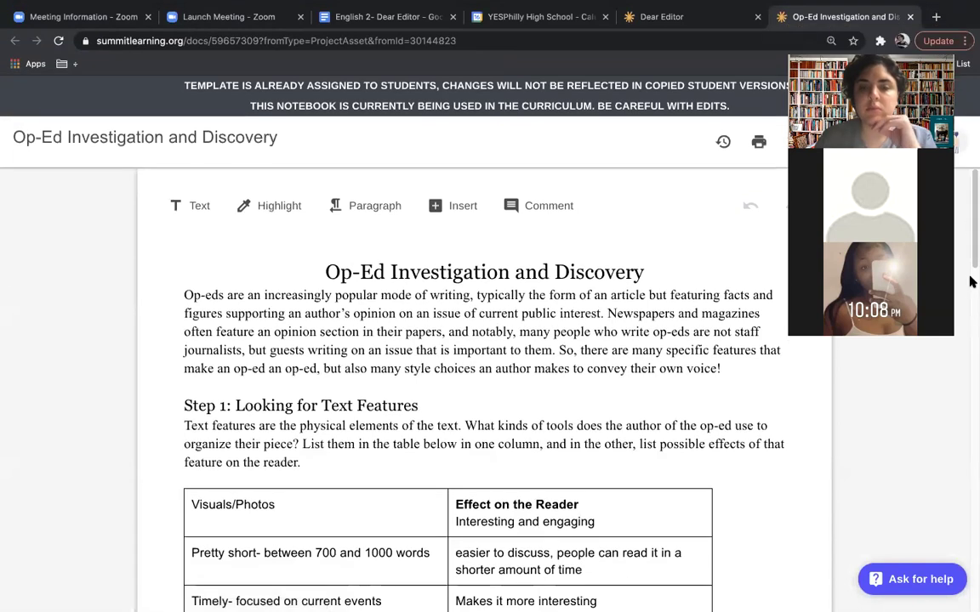
mouse_move(970, 203)
left_mouse_down()
mouse_move(972, 384)
mouse_move(972, 205)
left_mouse_up()
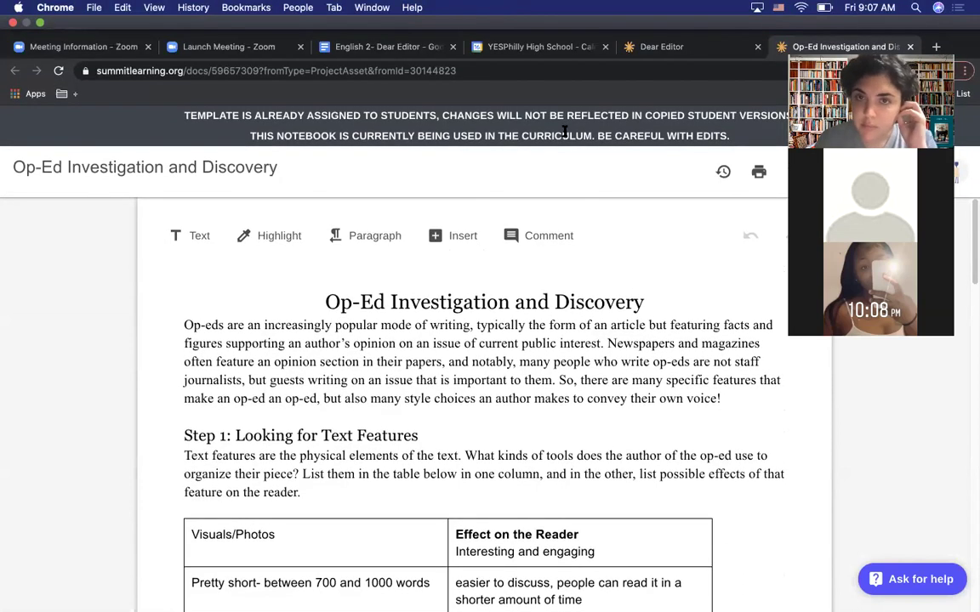
scroll(972, 214, "down", 15)
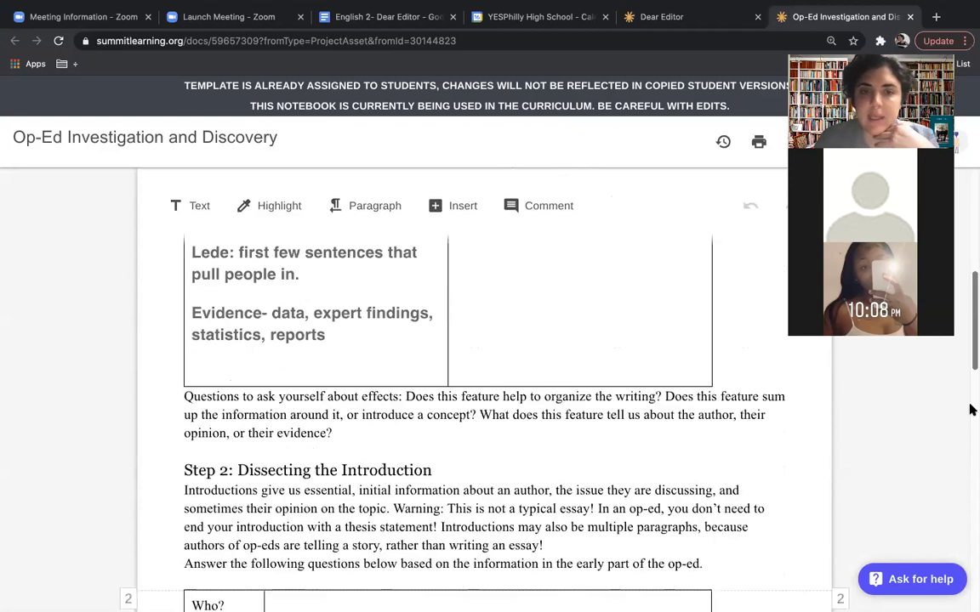
scroll(756, 314, "up", 10)
scroll(756, 314, "up", 10)
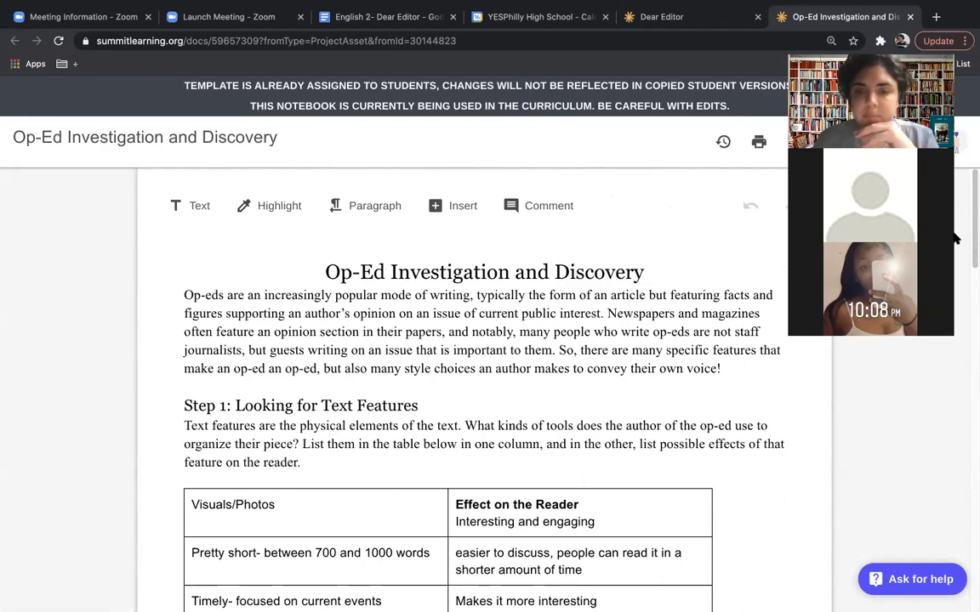
Step: Return to the English 2- Dear Editor document and append "- Friday" to its heading line
mouse_move(502, 4)
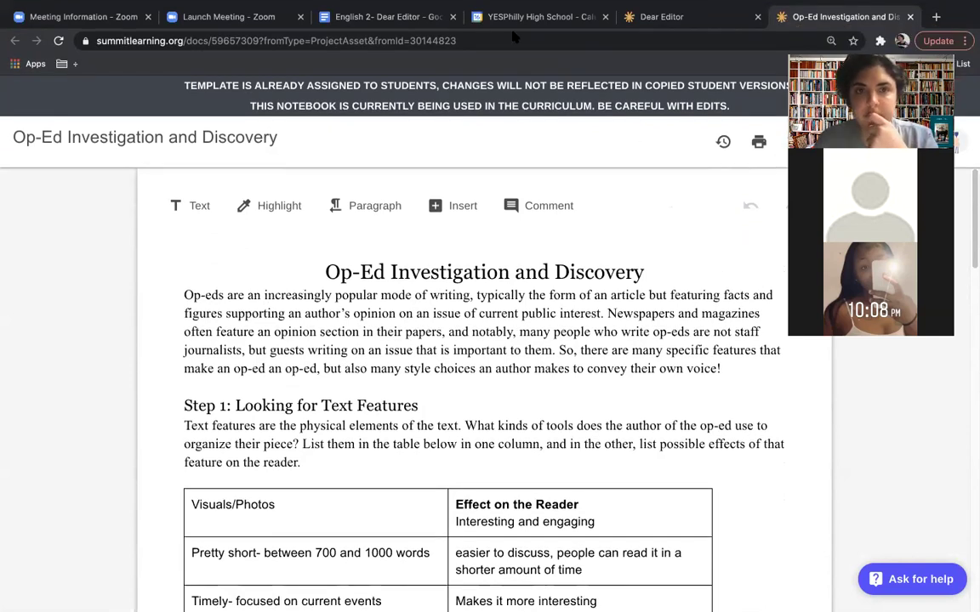
mouse_move(418, 4)
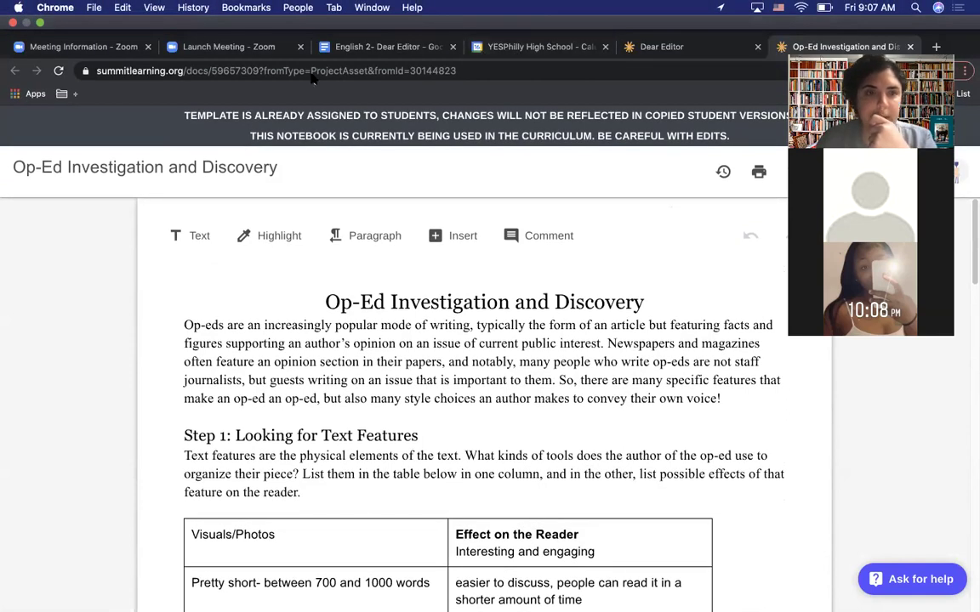
left_click(698, 52)
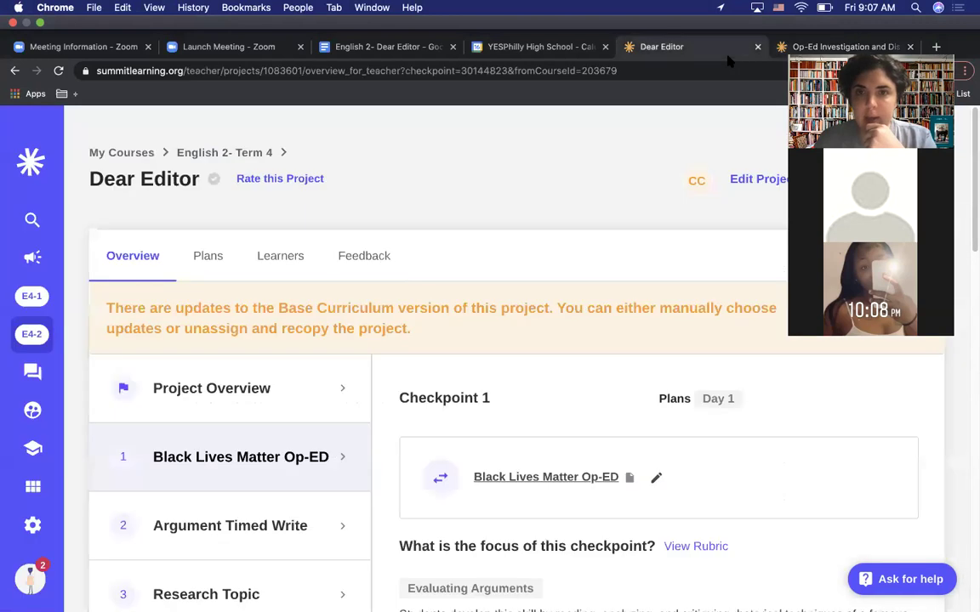
left_click(524, 49)
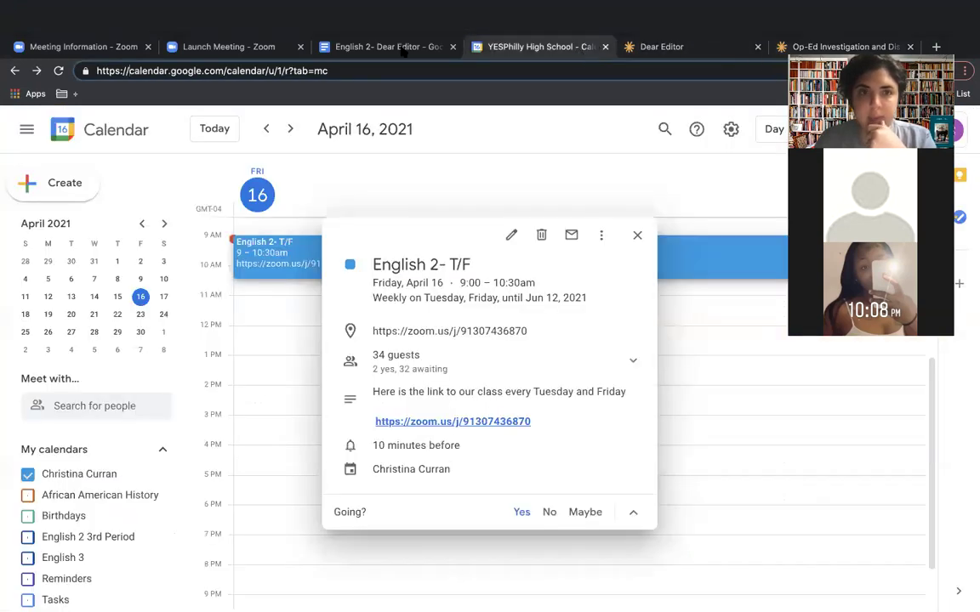
left_click(351, 19)
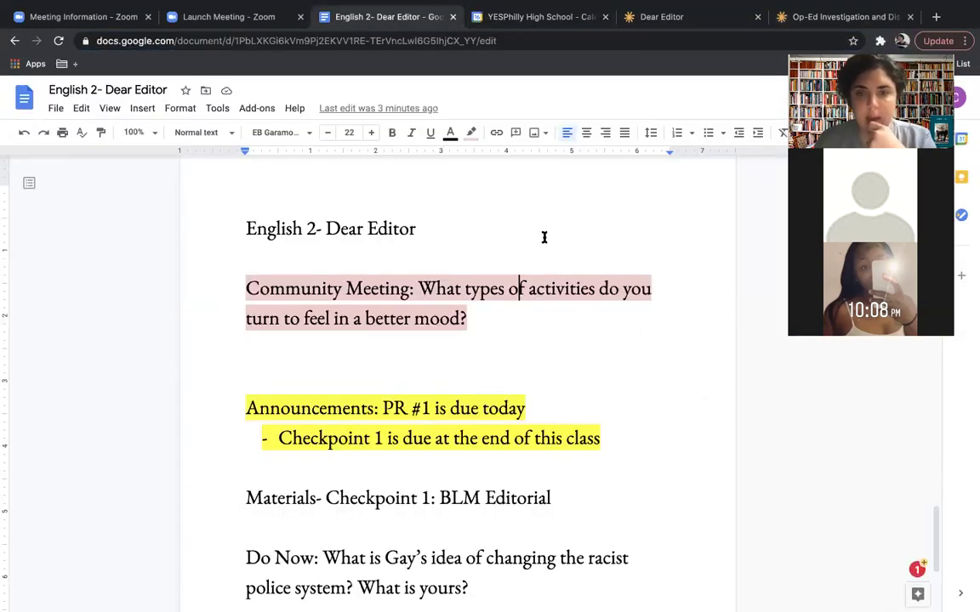
left_click(513, 245)
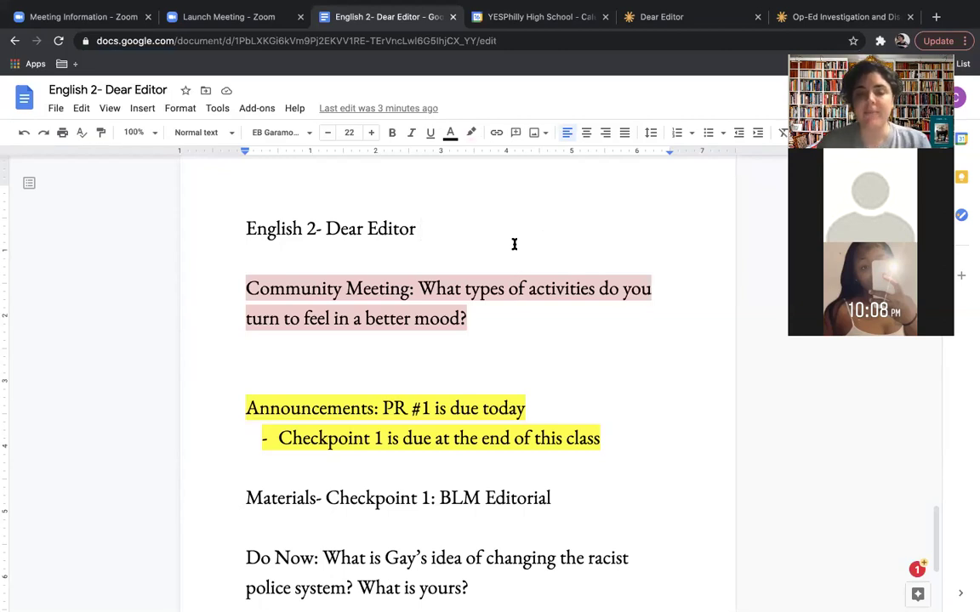
key("BackSpace")
type("- Friday")
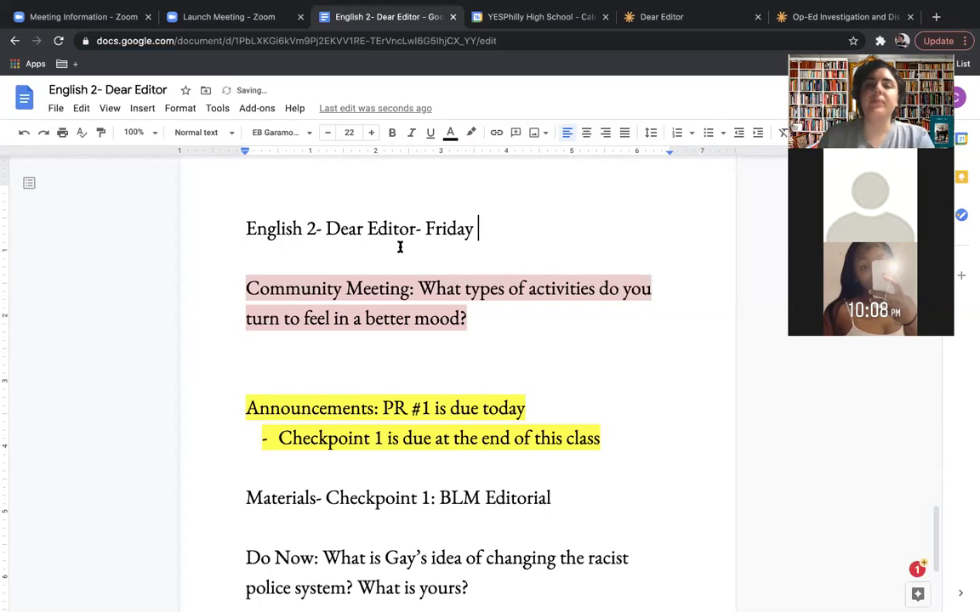
Step: Start a dashed list under the Community Meeting question with the item "Meditate in the morning"
triple_click(344, 323)
double_click(345, 323)
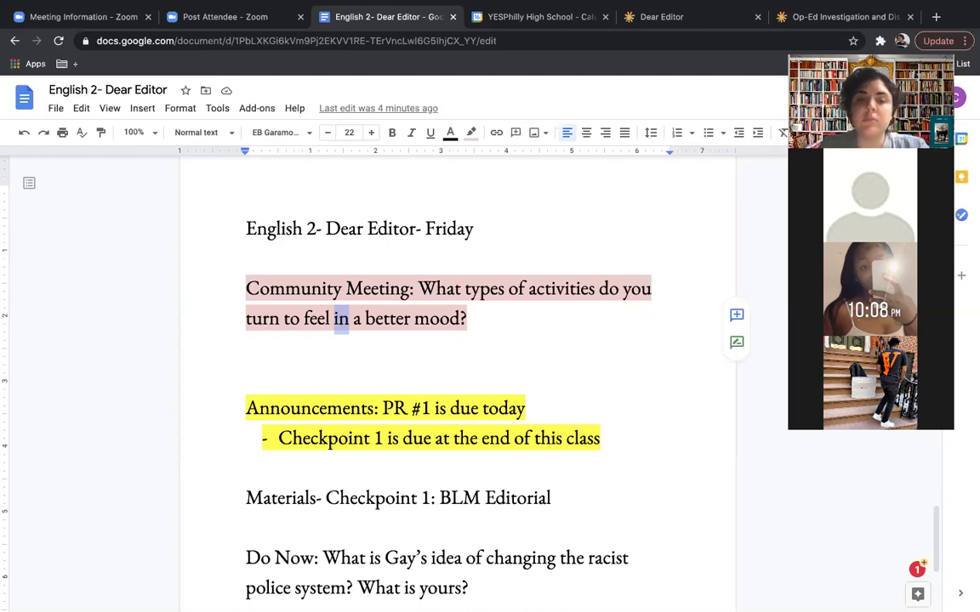
left_click(474, 318)
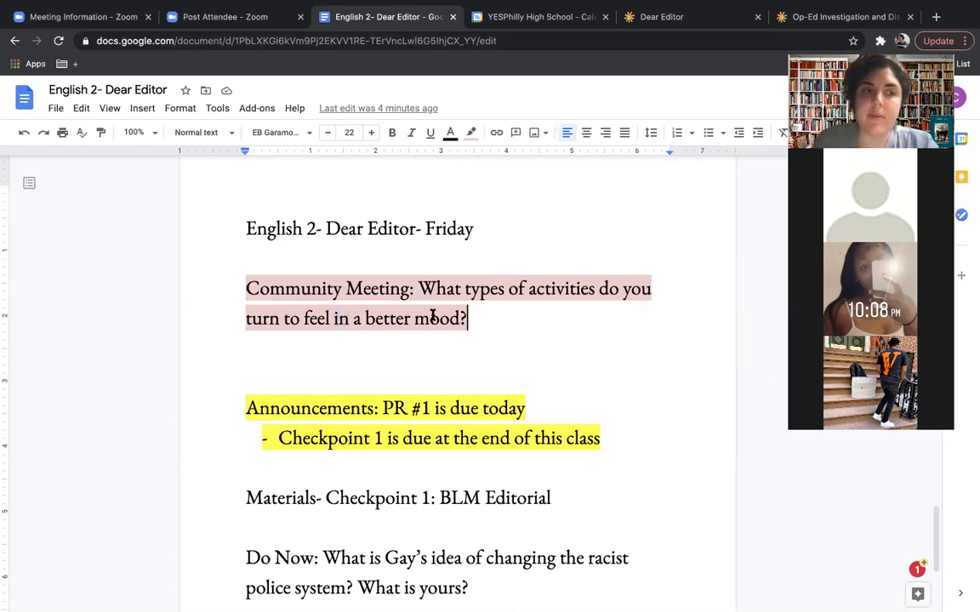
key("Return")
type("- ")
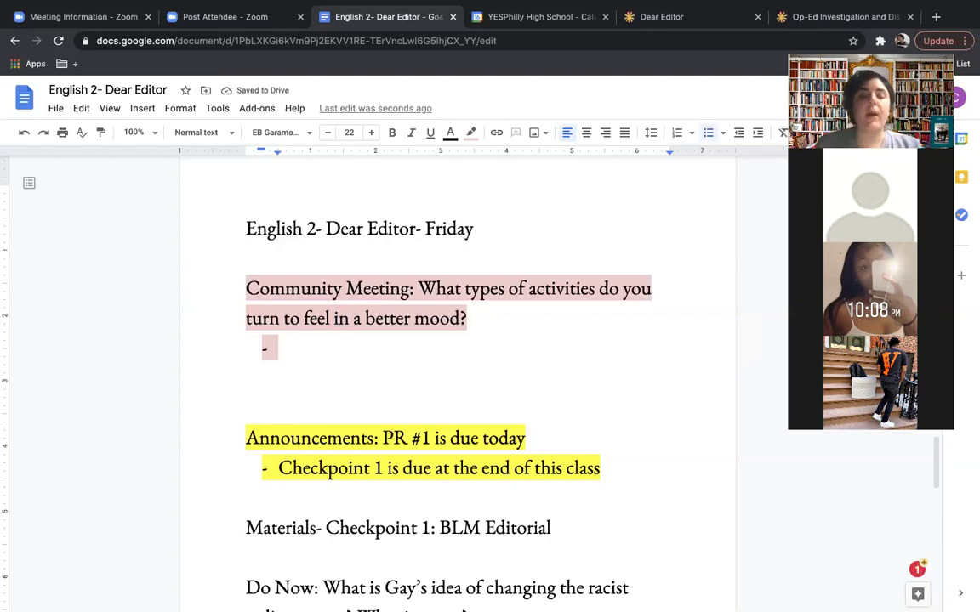
type("Meditate ")
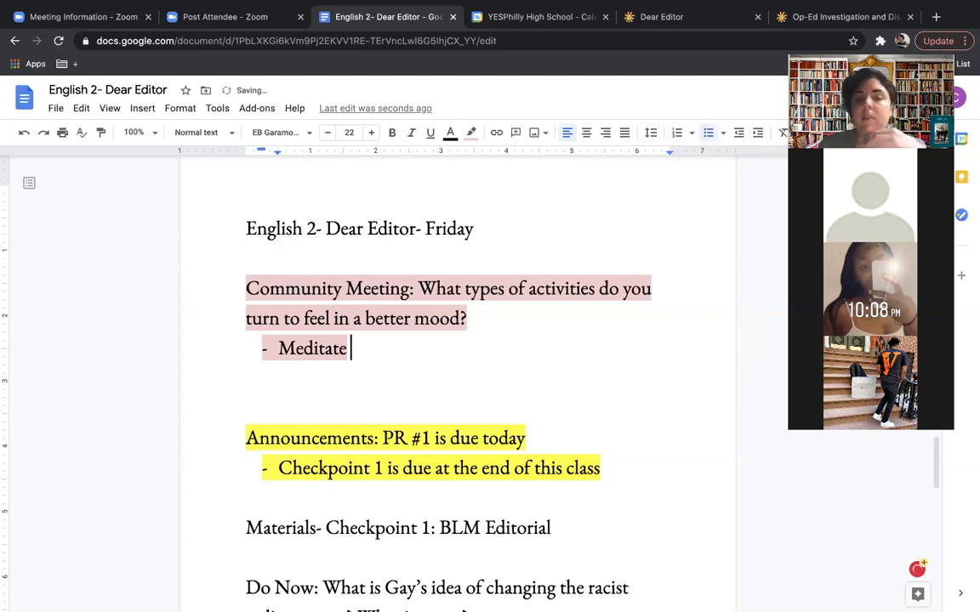
type("in the morning")
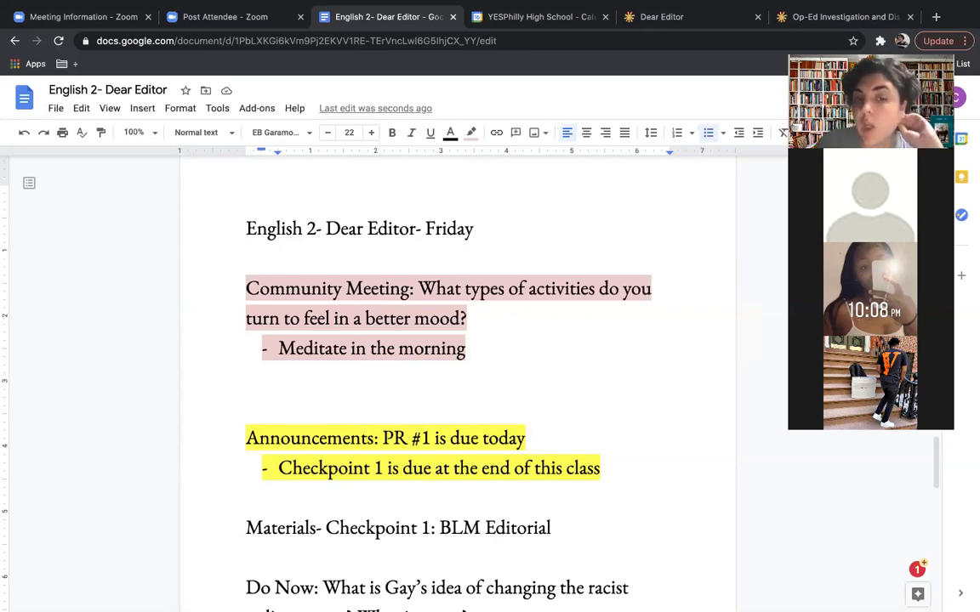
Step: Add "Vitamins" as the second item of the Community Meeting list
key("Return")
type("Vitamins")
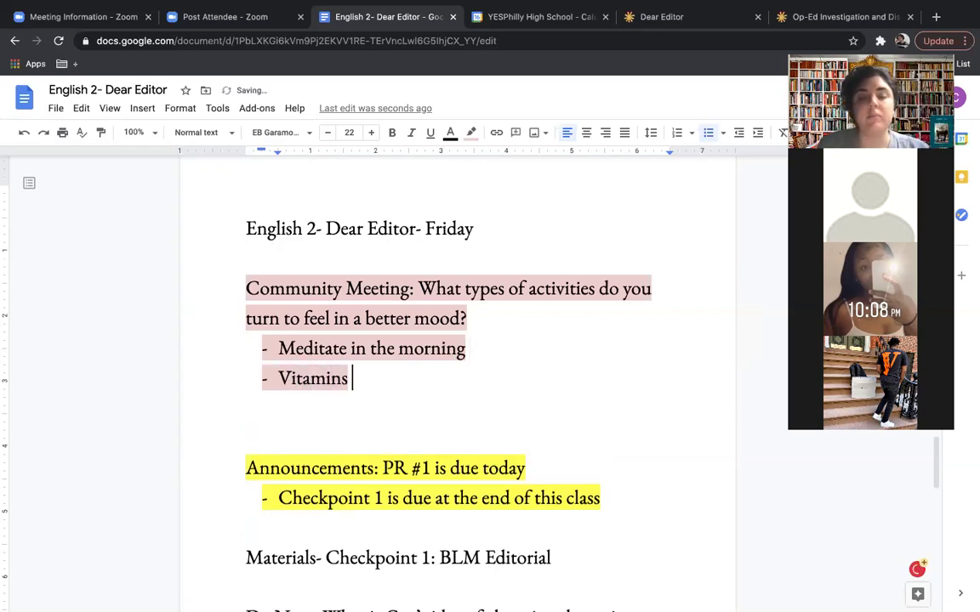
type(".")
key("BackSpace")
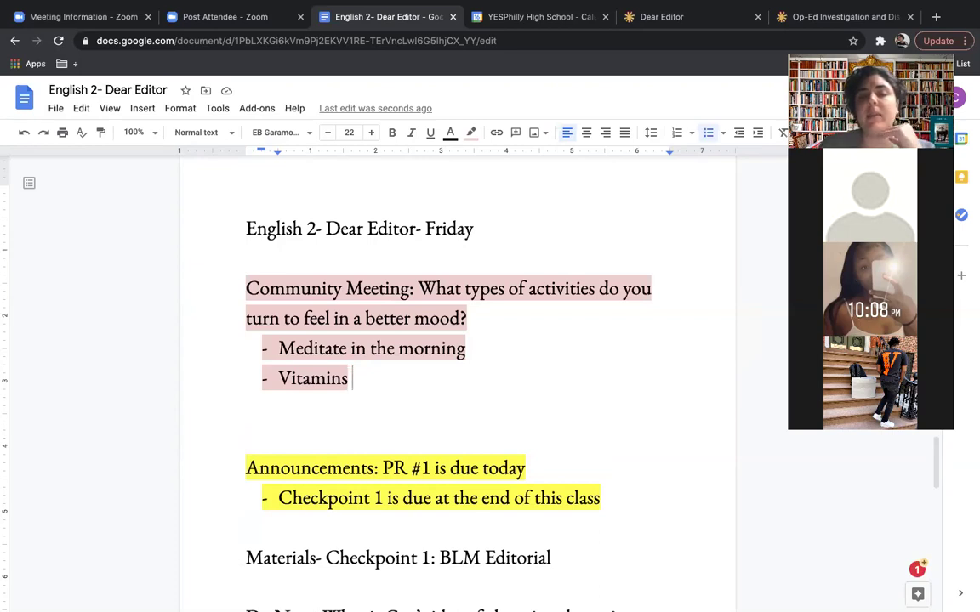
Step: Add the items "Makeup" and "Work out" to the end of the Community Meeting list
key("Return")
type("M")
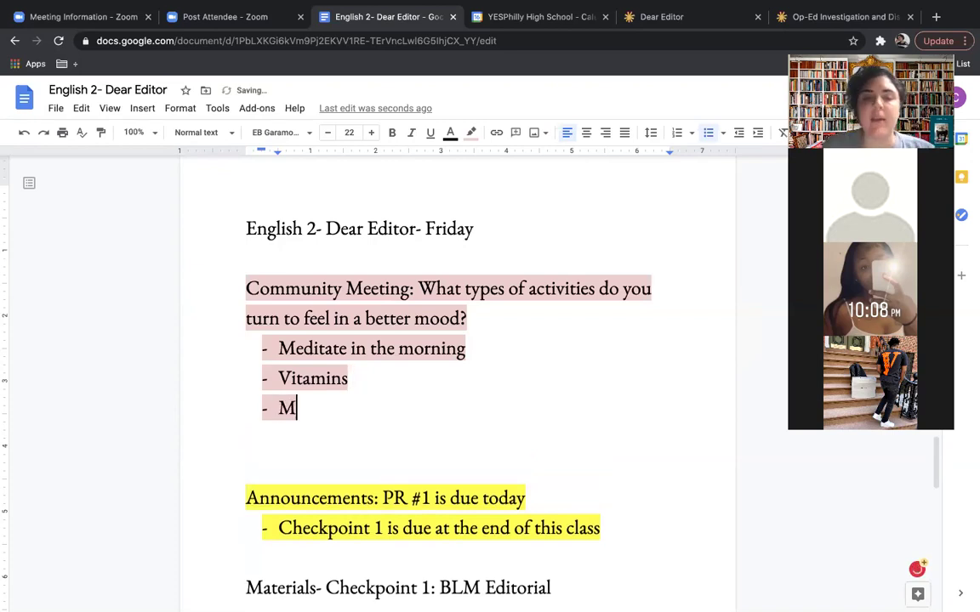
type("akeup")
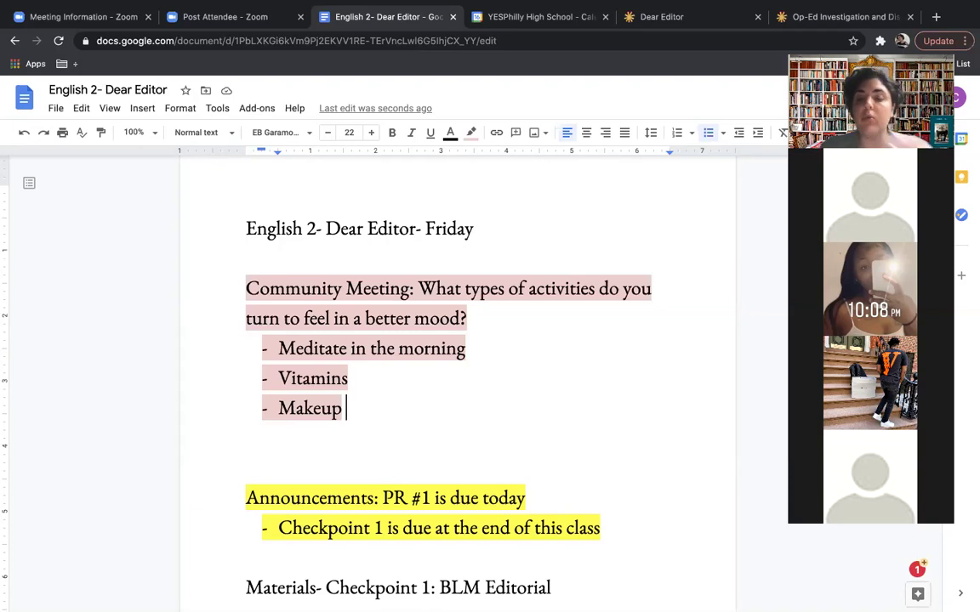
key("Return")
type("Work ")
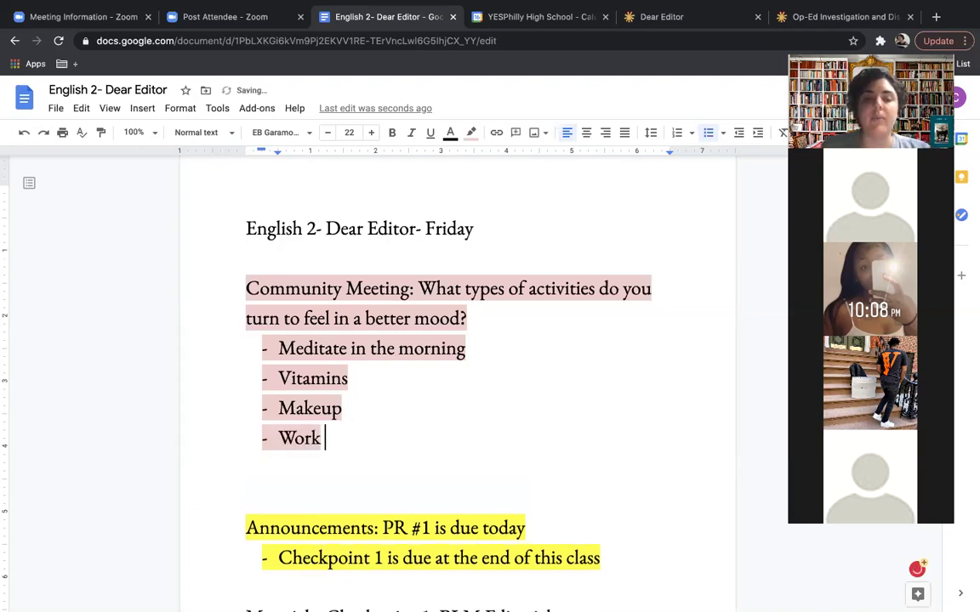
type("out")
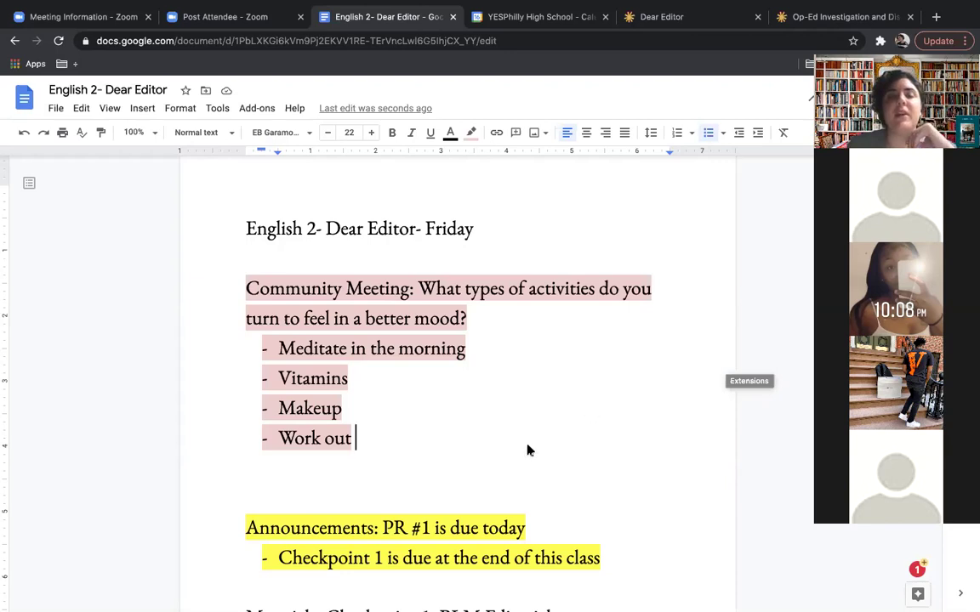
Step: Add "Order takeout" as a new item at the end of the Community Meeting list
key("Return")
type("Eat")
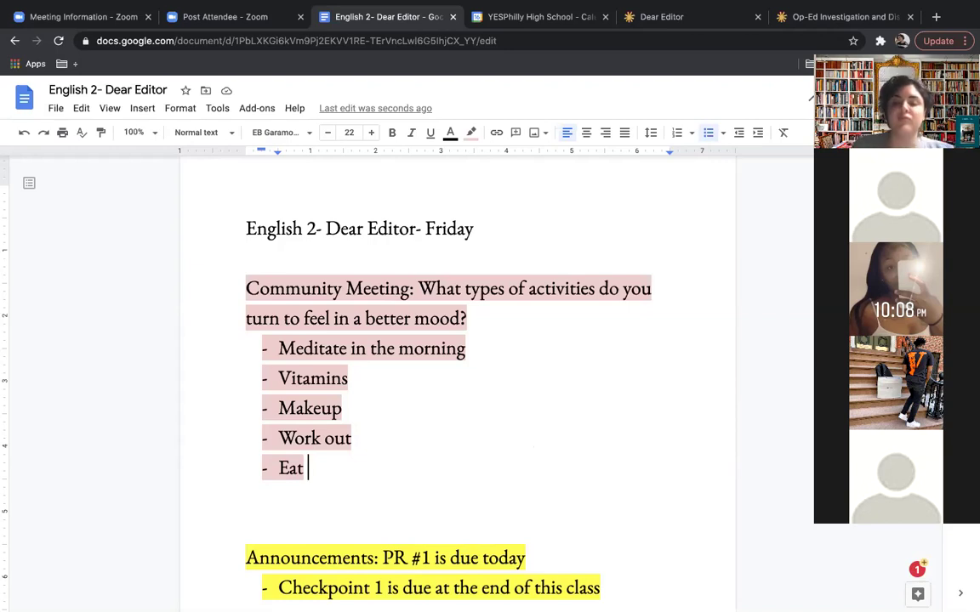
key("BackSpace")
key("BackSpace")
key("BackSpace")
key("BackSpace")
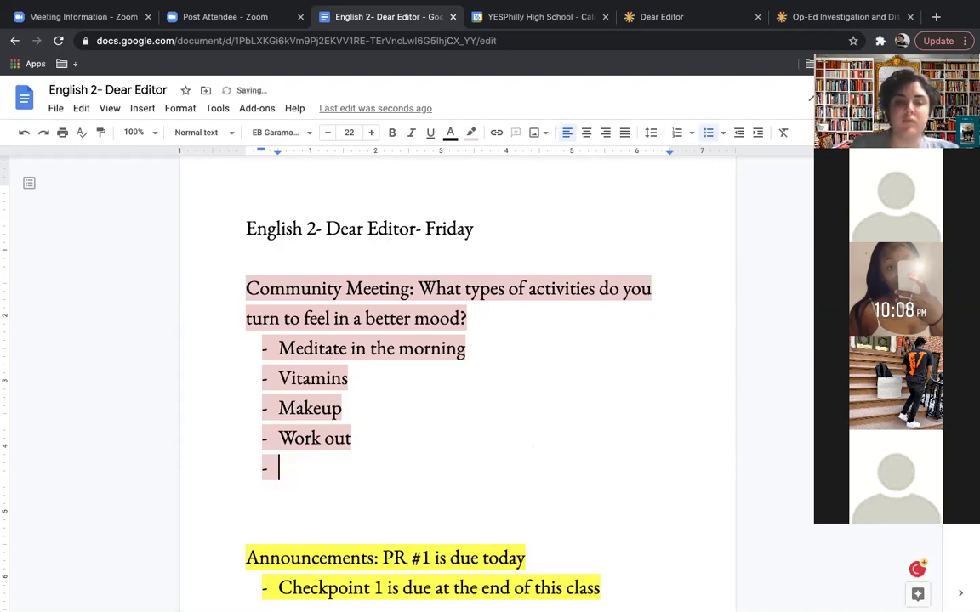
type("Order takeout")
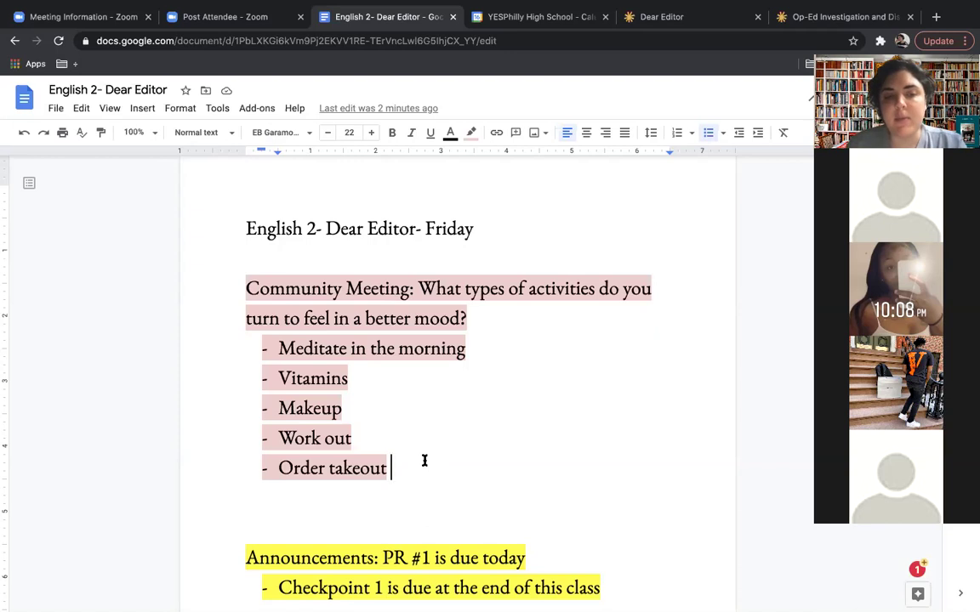
Step: Add "Play the game" below "Order takeout" in the Community Meeting list
left_click_drag(404, 459, 306, 376)
left_click(277, 349)
left_click(310, 379)
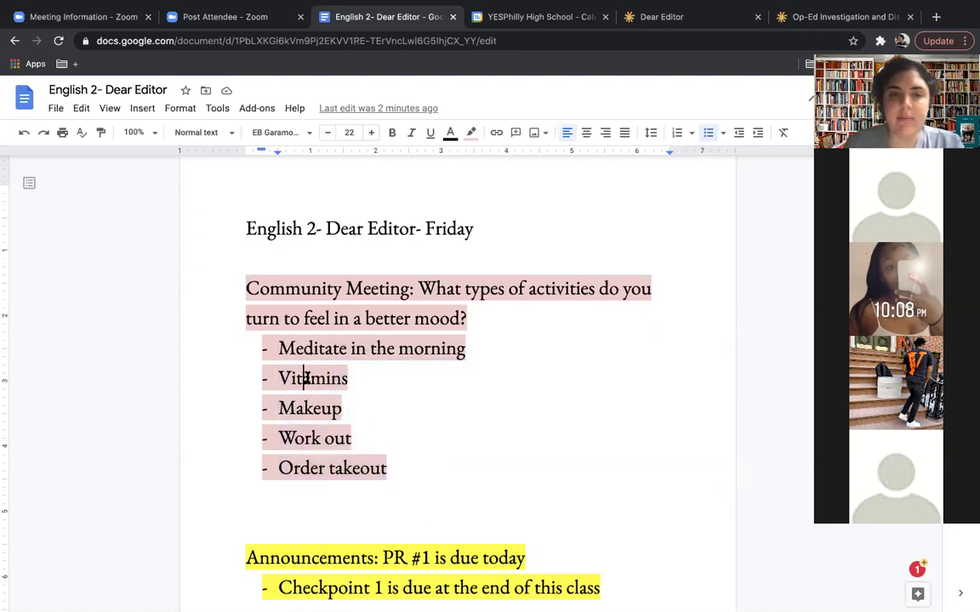
left_click(389, 478)
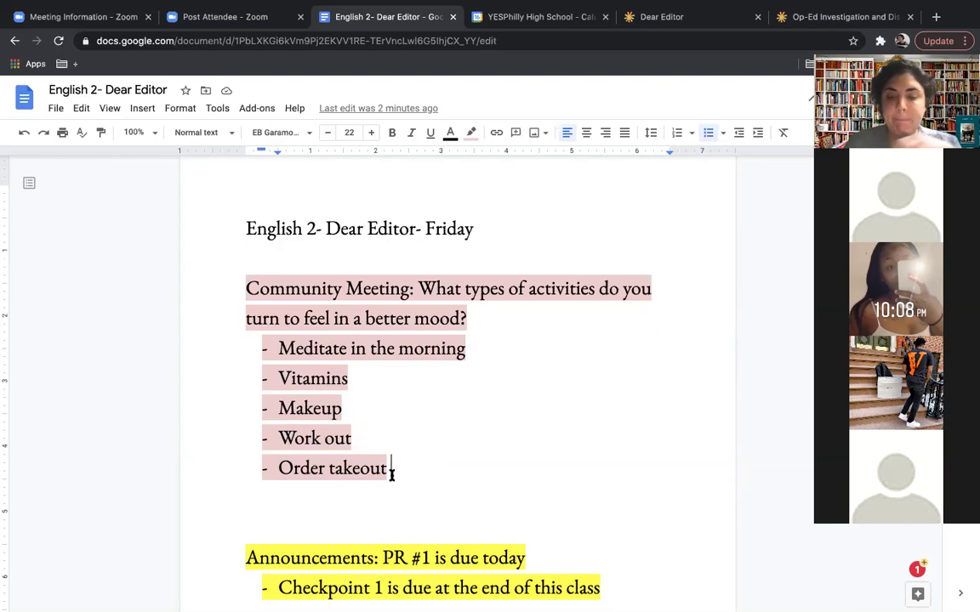
key("Return")
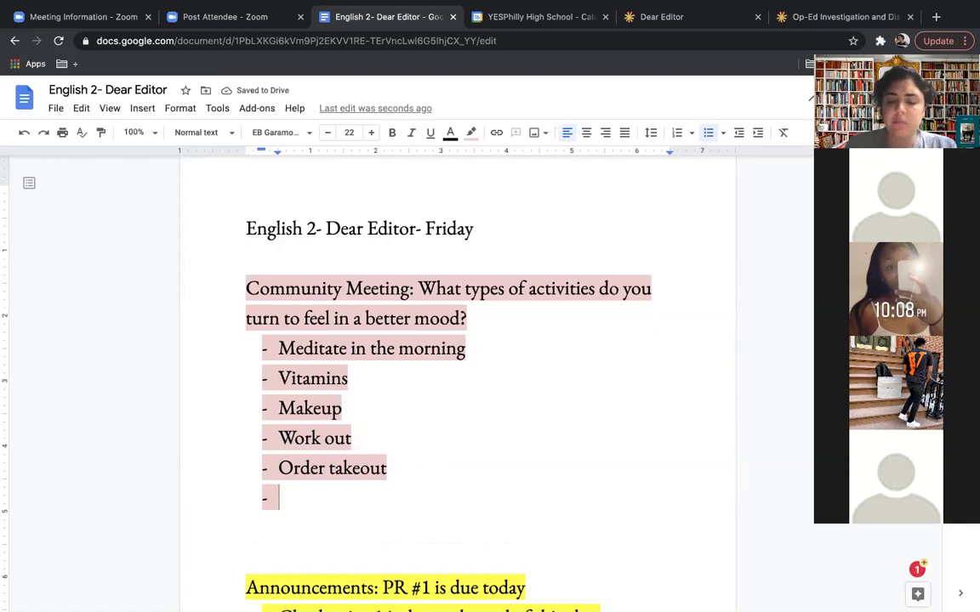
type("G")
key("BackSpace")
type("play the game")
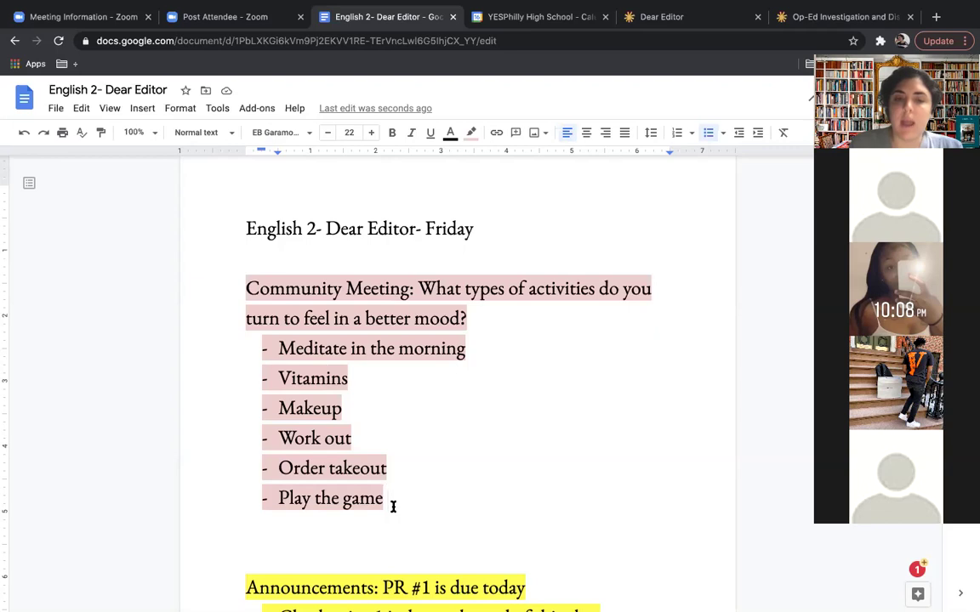
Step: Add the items "Walks" and "Listen to music" to the end of the Community Meeting list
key("Return")
type("Wal")
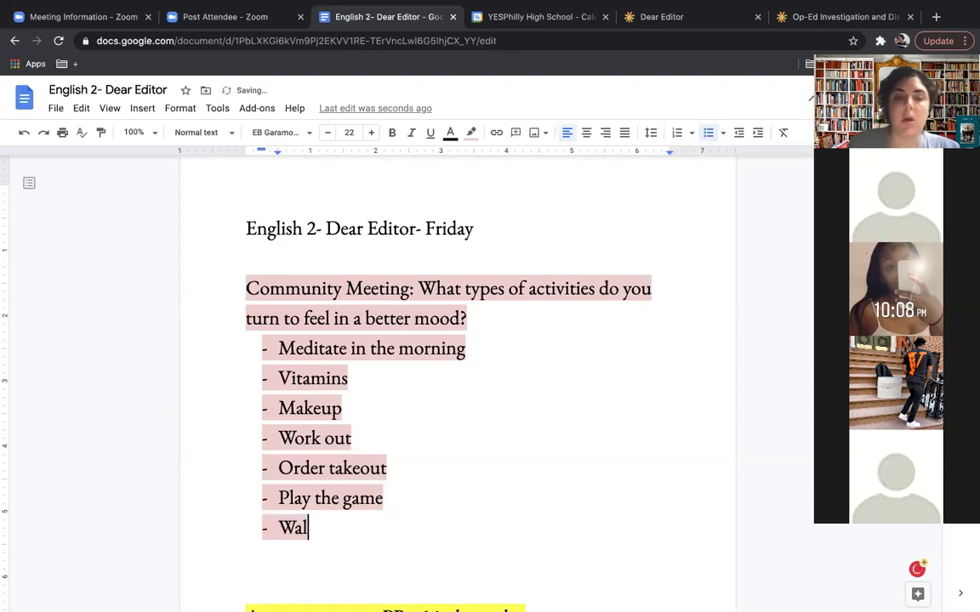
type("ks")
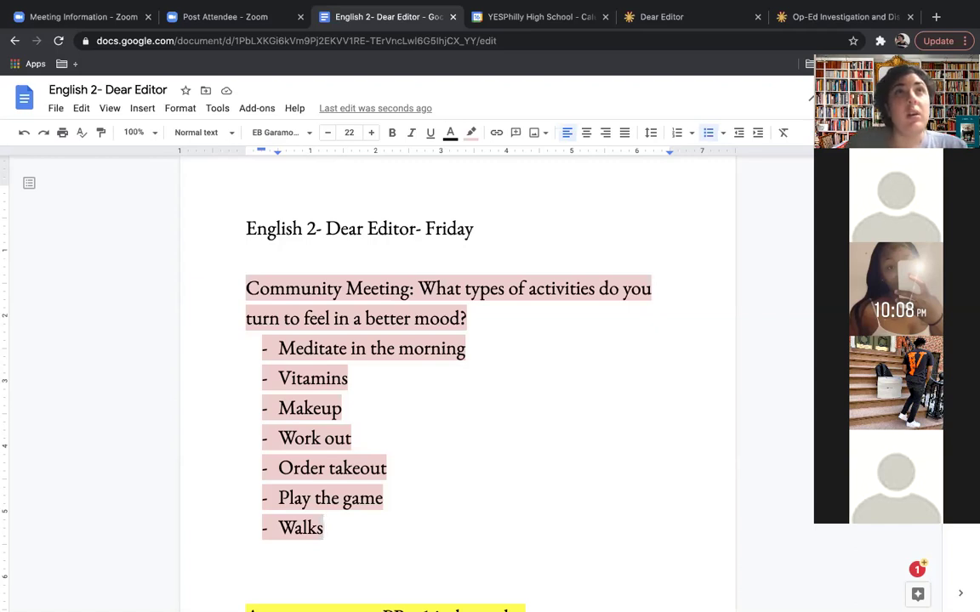
key("Return")
type("Listen to music")
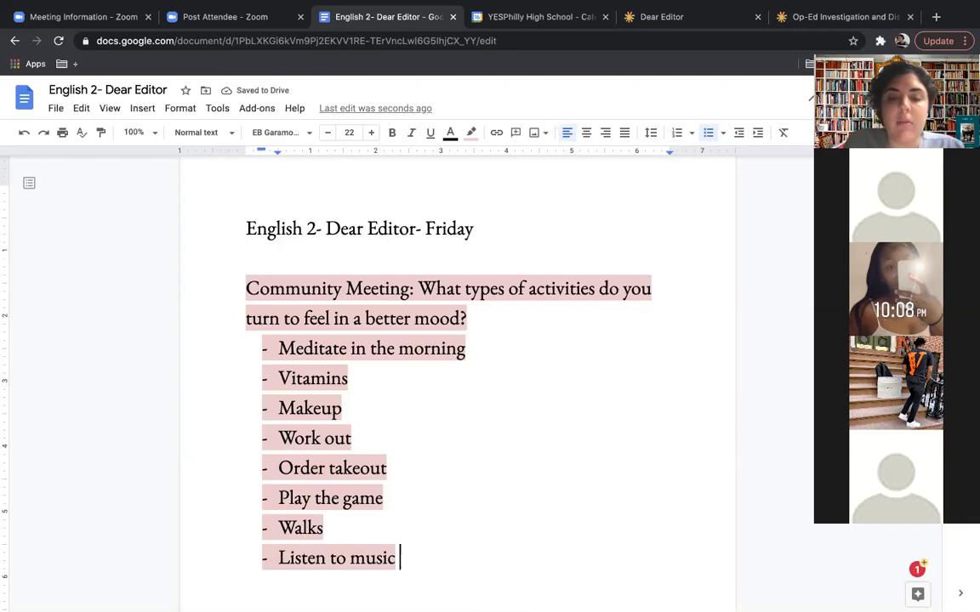
Step: Add "Pets" as the last item of the Community Meeting list
key("Return")
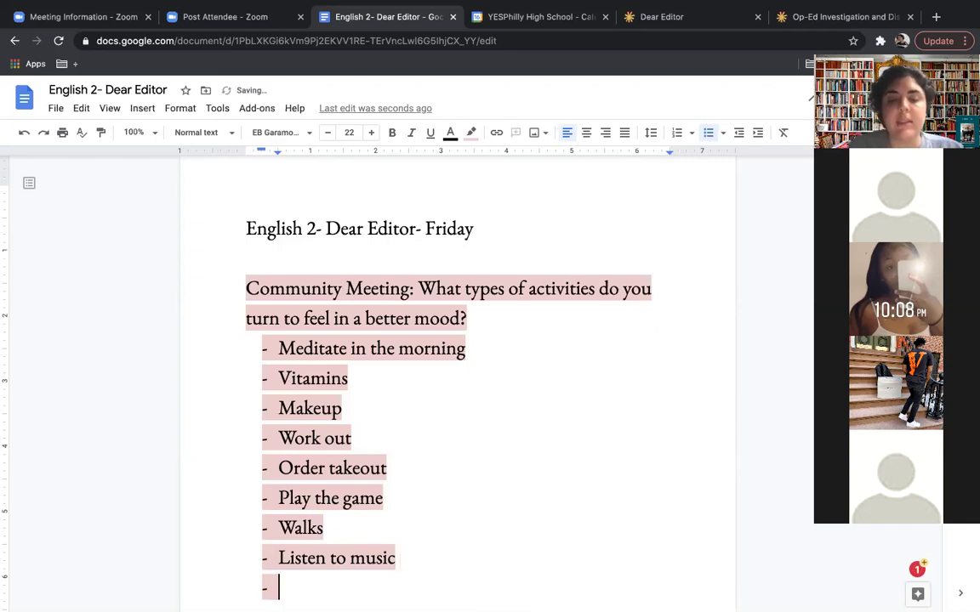
type("Pets-")
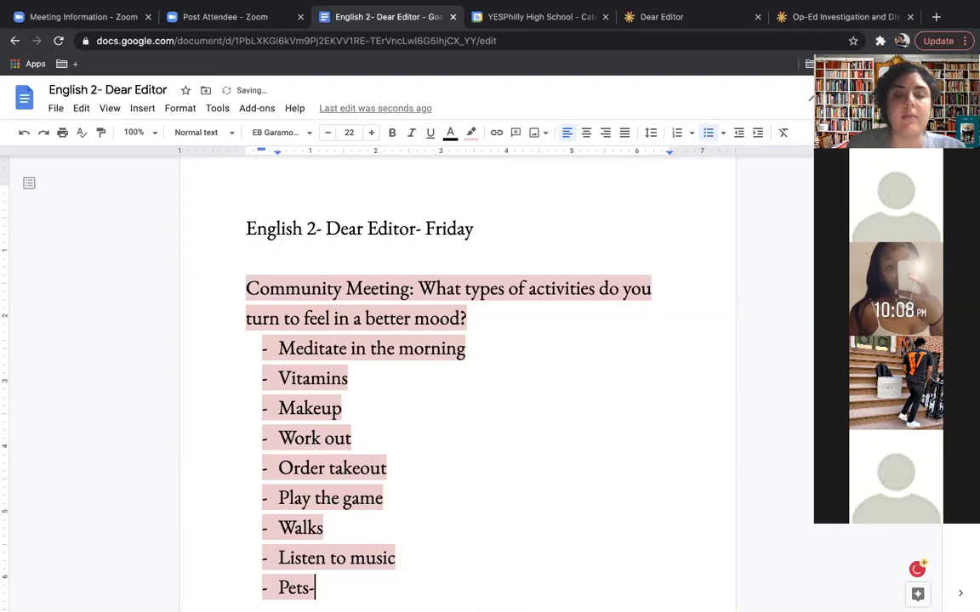
key("BackSpace")
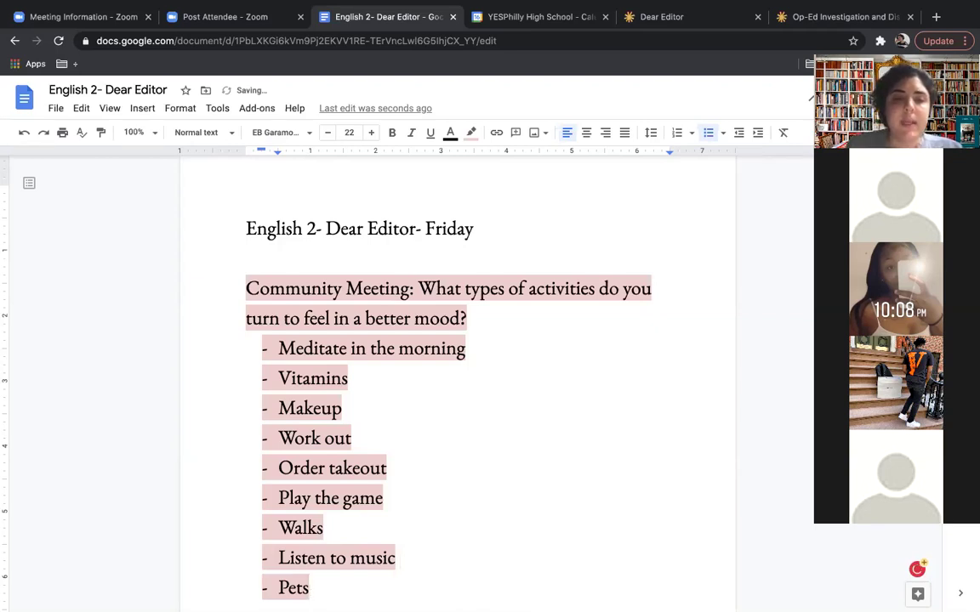
left_click(628, 454)
key("Down")
key("Down")
key("Down")
key("Down")
key("Down")
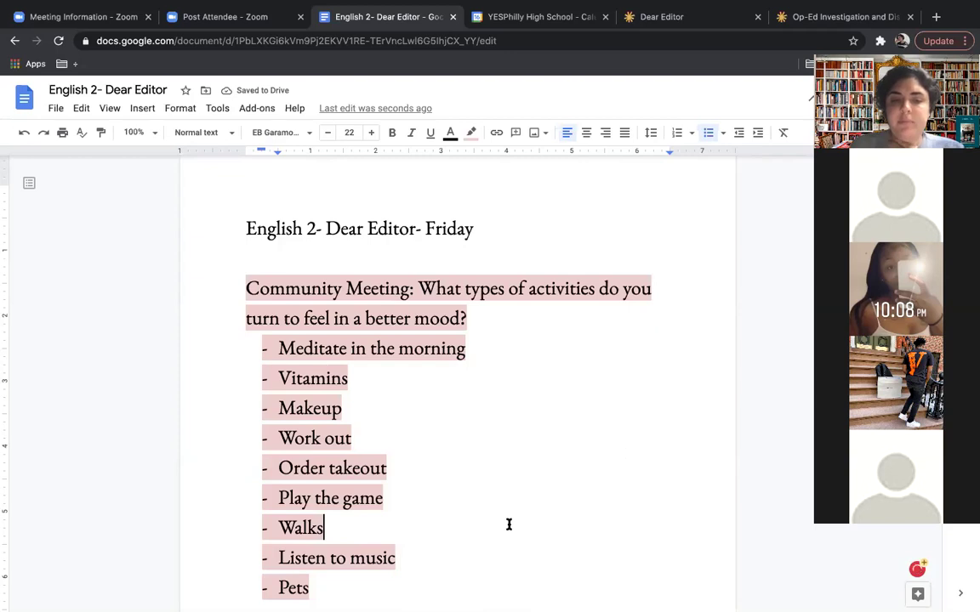
key("Down")
key("Up")
key("Up")
key("Down")
key("Up")
key("Up")
key("Up")
key("Up")
key("Up")
key("Up")
key("Down")
key("Down")
key("Down")
key("Down")
key("Down")
key("Down")
key("Up")
key("Up")
key("Up")
key("Up")
key("Up")
key("Down")
key("Down")
key("Down")
key("Down")
key("Down")
key("Up")
key("Up")
key("Up")
key("Up")
key("Right")
key("Right")
key("Right")
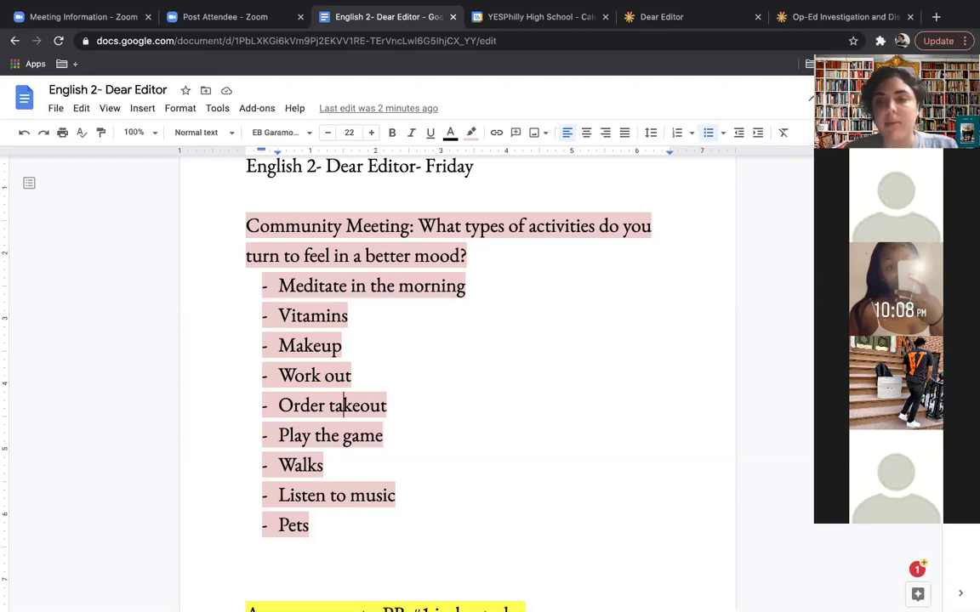
left_click(562, 411)
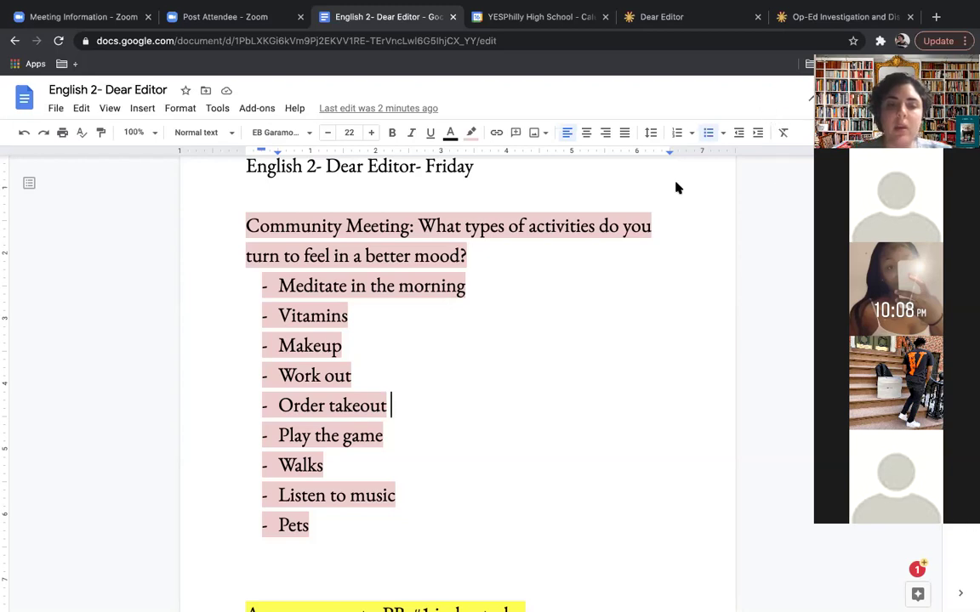
key("ctrl+super+f")
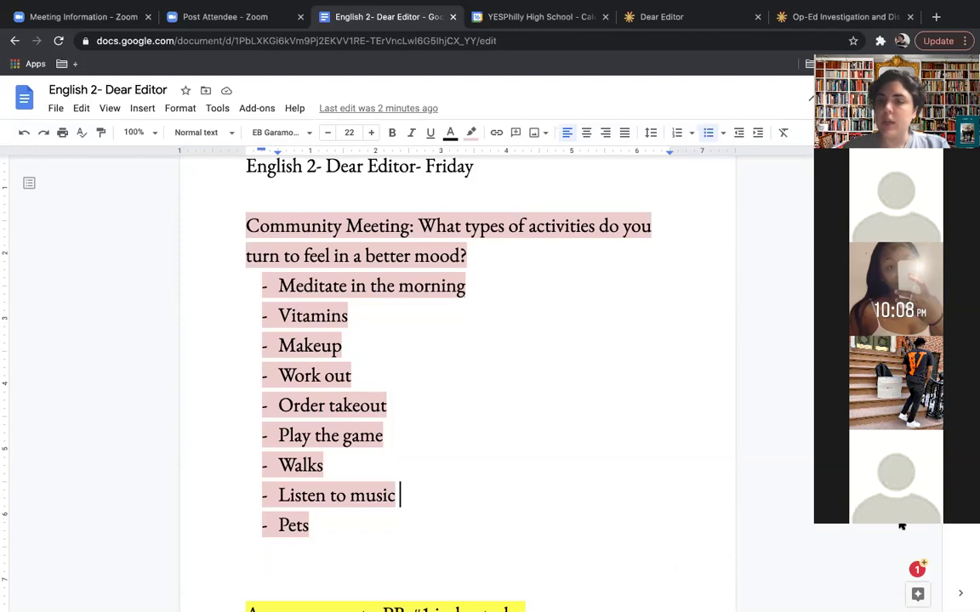
Step: Look over the rest of the agenda and return to the Announcements about the PR #1 and Checkpoint 1 deadlines
scroll(935, 549, "down", 5)
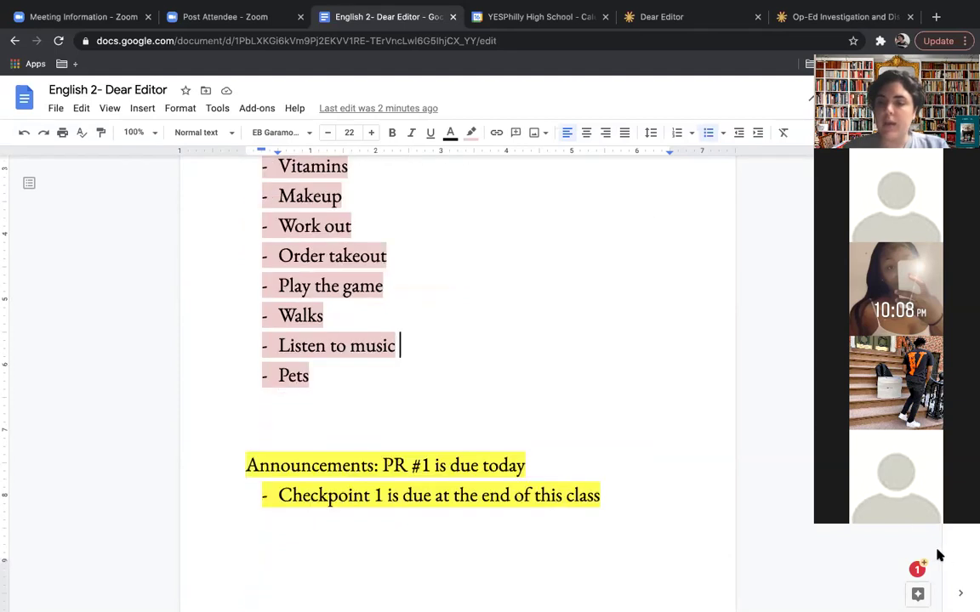
scroll(935, 544, "up", 7)
scroll(927, 527, "down", 3)
scroll(931, 529, "down", 5)
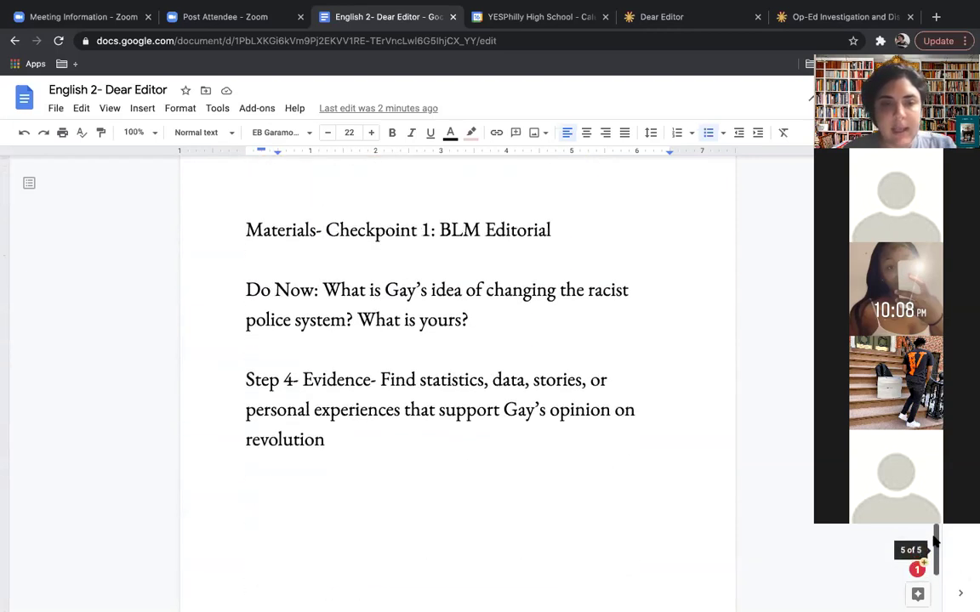
scroll(936, 531, "up", 6)
scroll(936, 553, "down", 5)
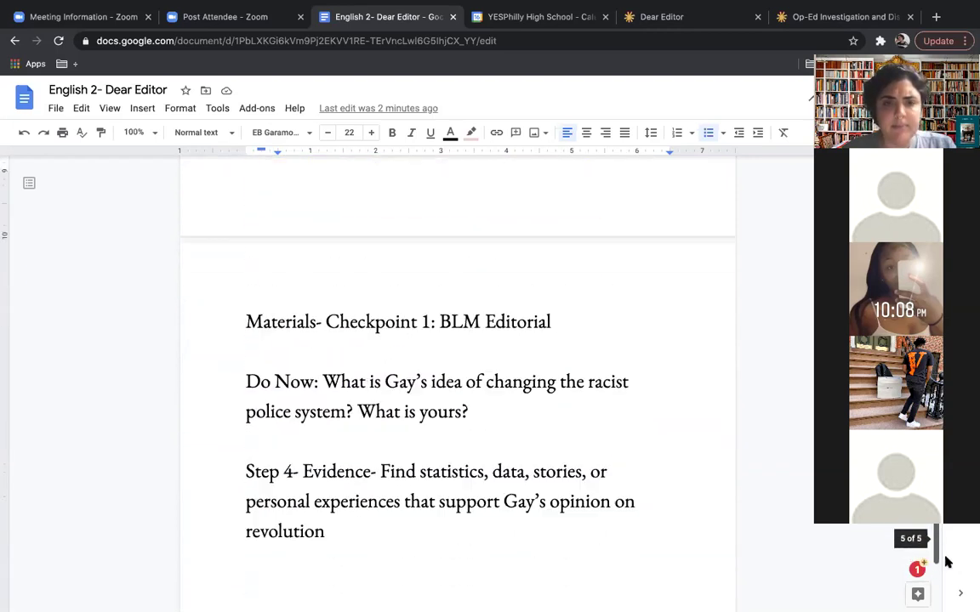
scroll(923, 536, "up", 3)
scroll(923, 532, "down", 4)
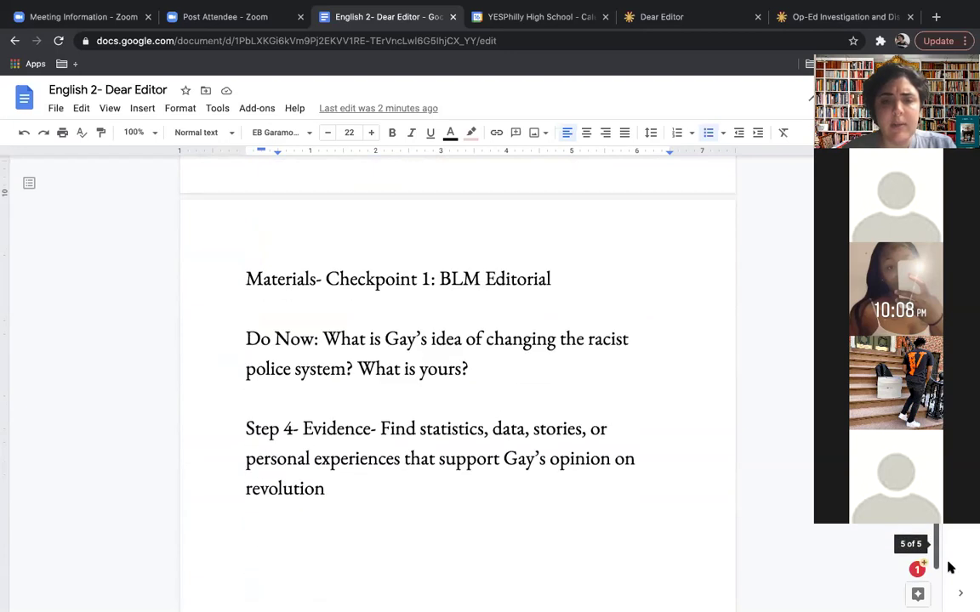
scroll(944, 562, "up", 5)
scroll(906, 527, "down", 2)
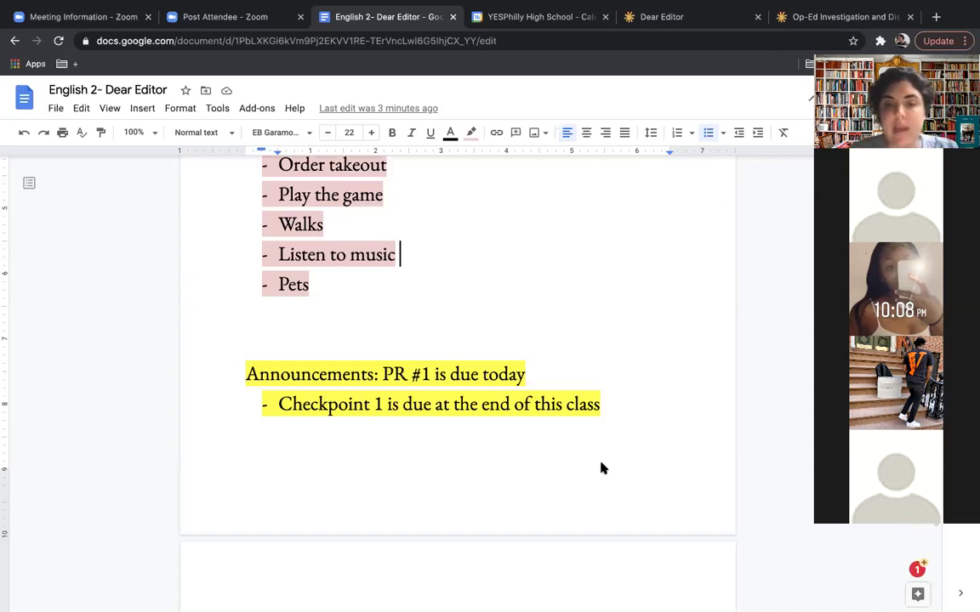
Step: Review the agenda's second page and point out the Materials line naming Checkpoint 1: BLM Editorial
scroll(916, 540, "down", 5)
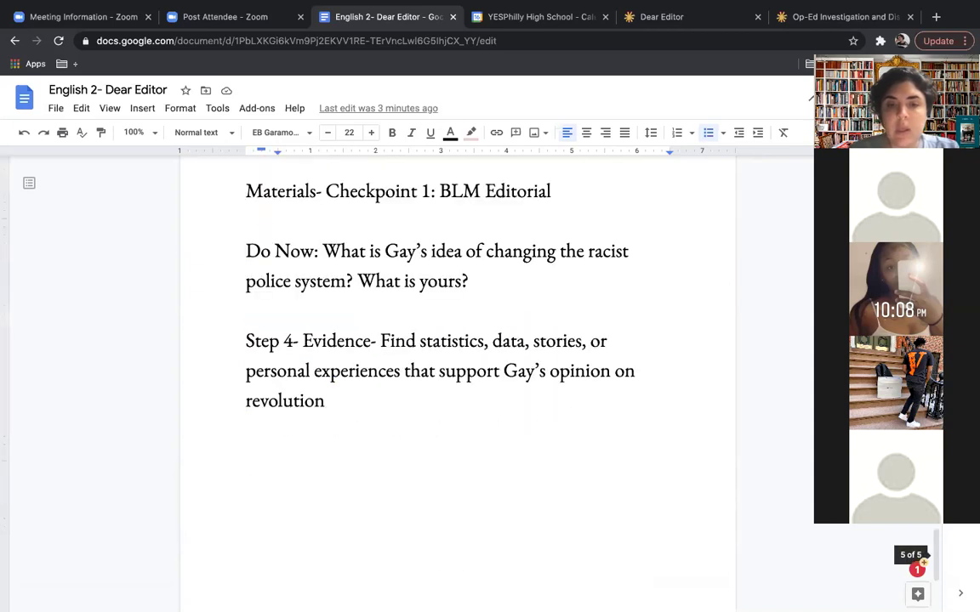
scroll(916, 540, "up", 2)
scroll(916, 540, "up", 2)
scroll(532, 378, "down", 2)
left_click_drag(549, 405, 262, 409)
left_click(262, 407)
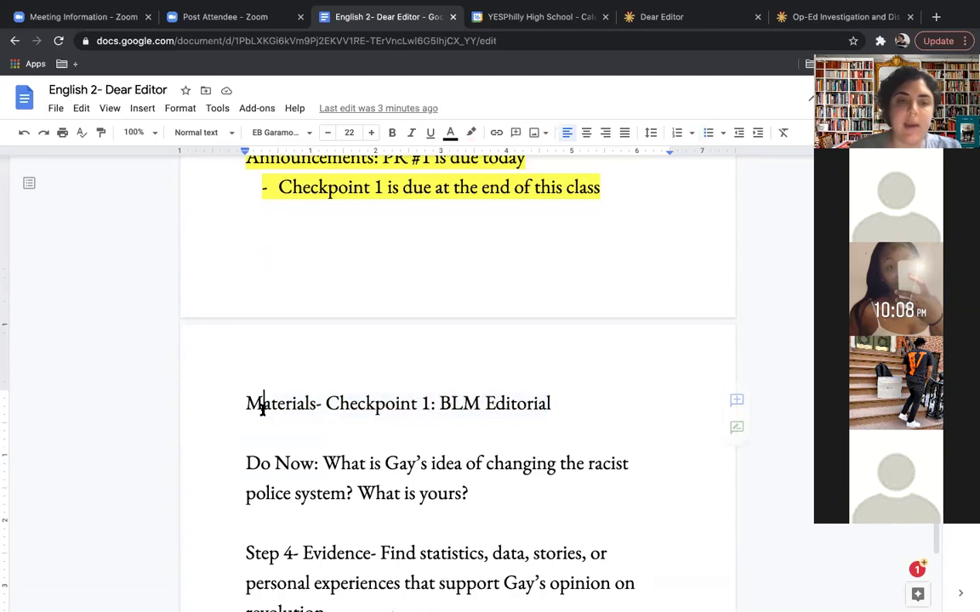
left_click(438, 403)
left_click(552, 403)
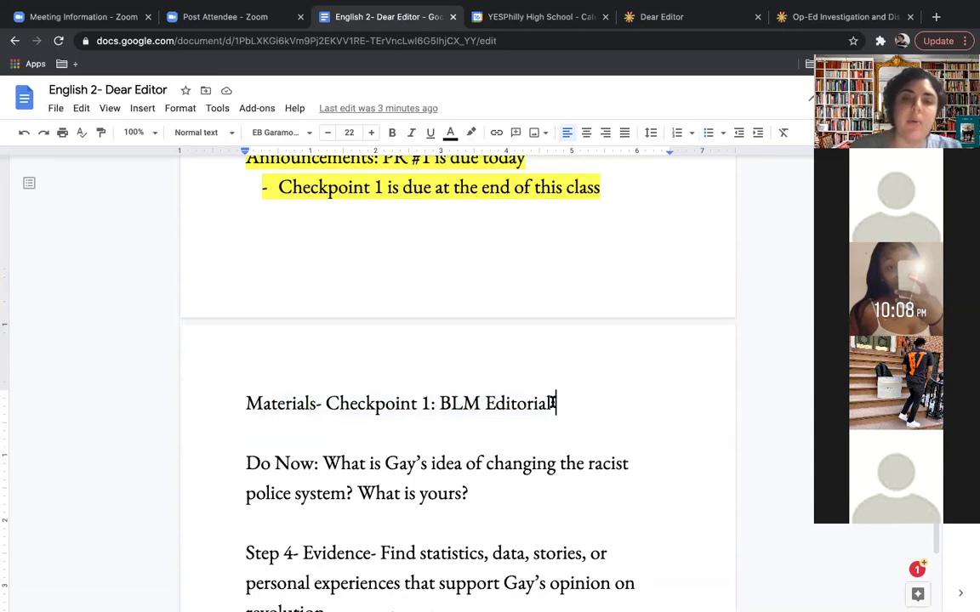
Step: Switch to the Dear Editor project in Summit Learning and go back to the English 2- Term 4 course page
left_click(633, 24)
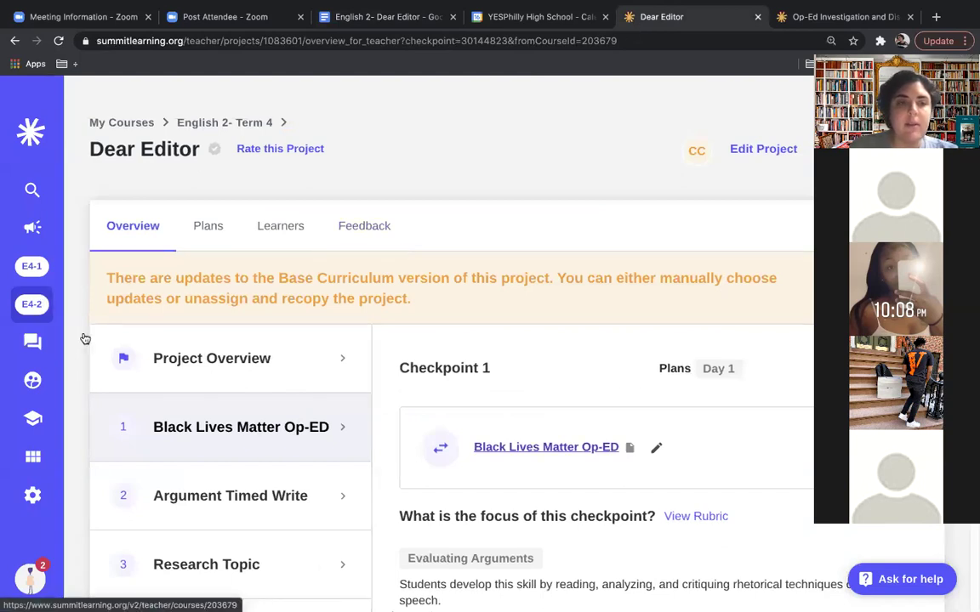
mouse_move(90, 308)
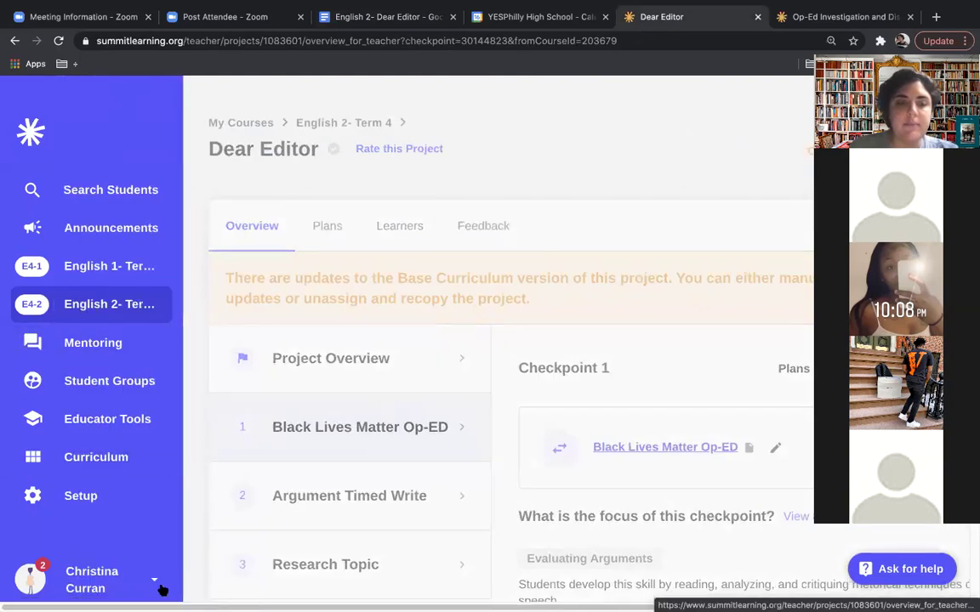
left_click(13, 42)
left_click(14, 42)
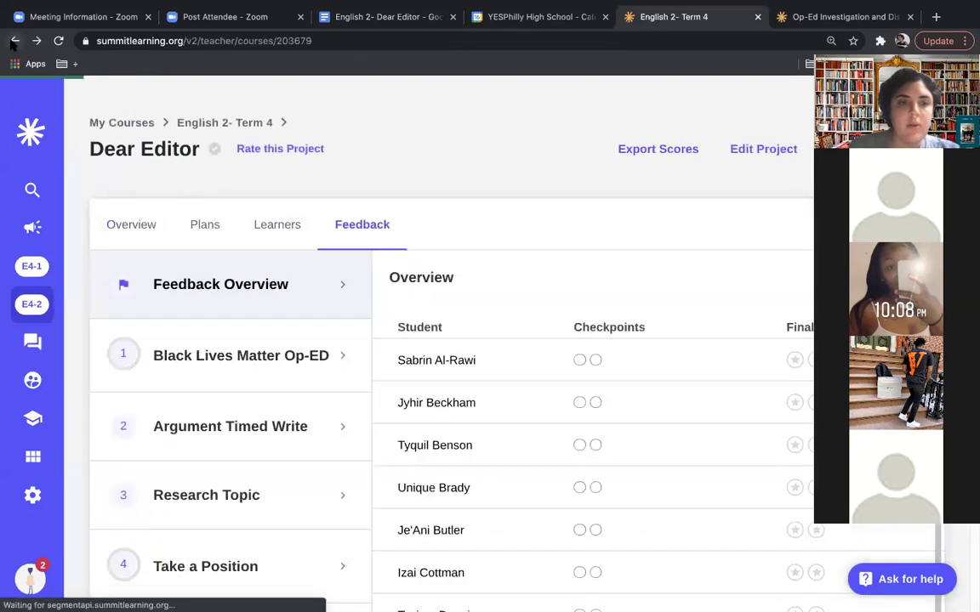
Step: View Summit Learning as a student found by last name, and open that student's Year page
left_click(34, 579)
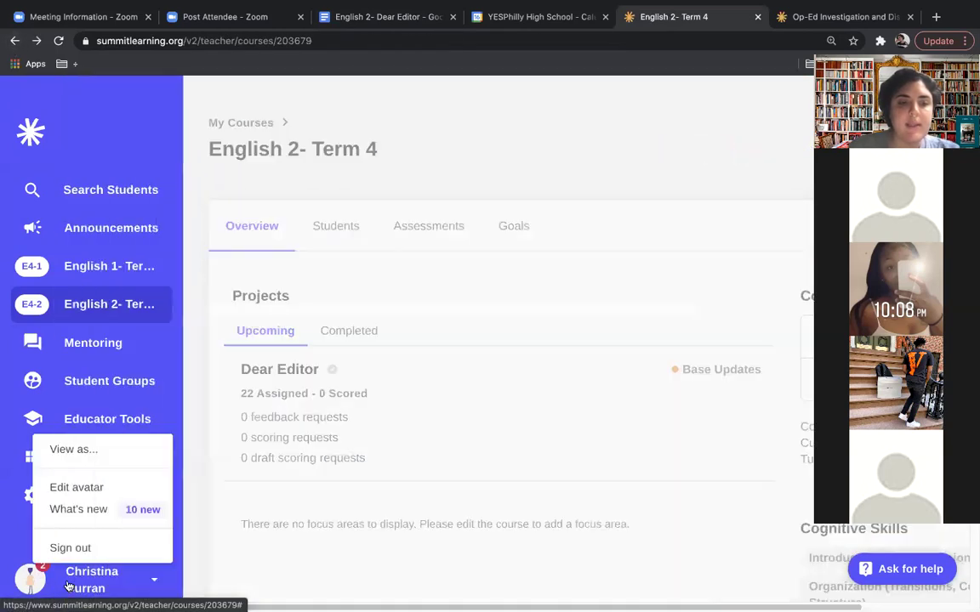
left_click(73, 449)
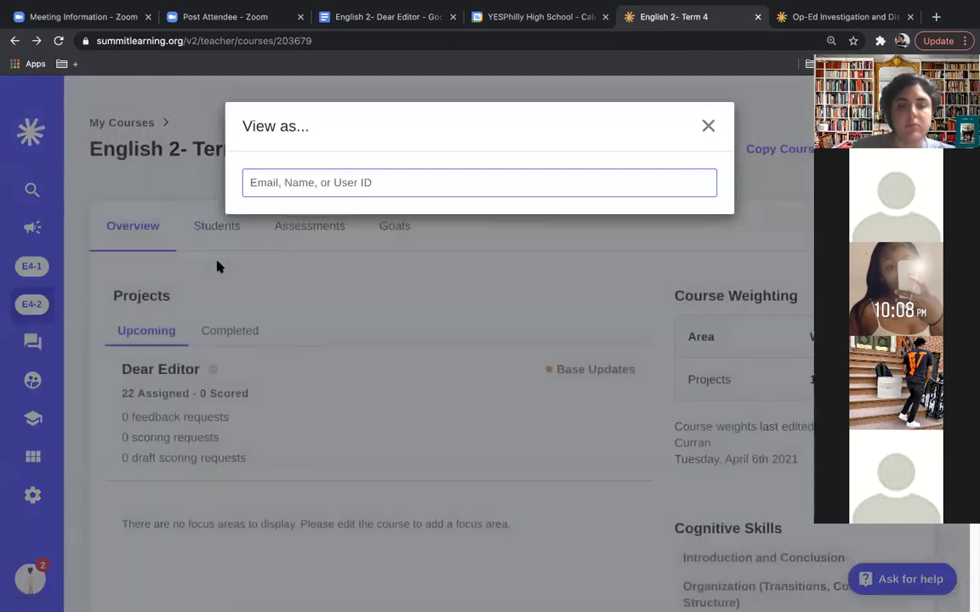
type("watkins")
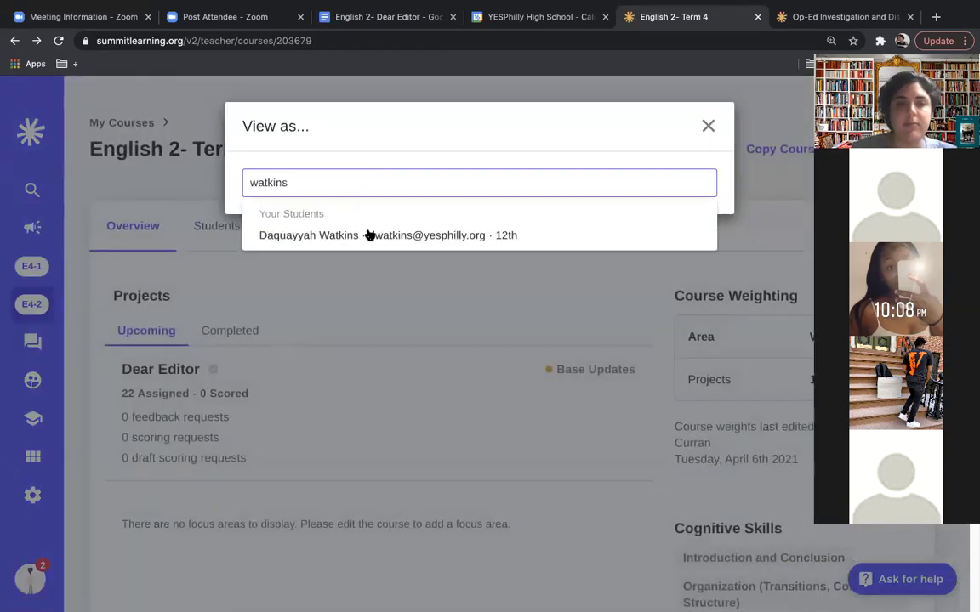
left_click(367, 233)
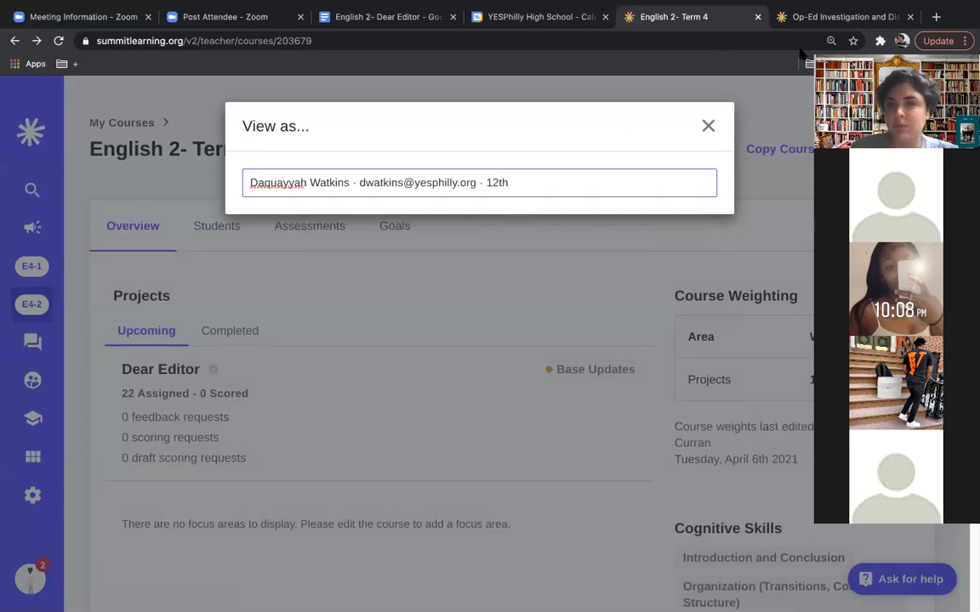
left_click(676, 187)
left_click(609, 235)
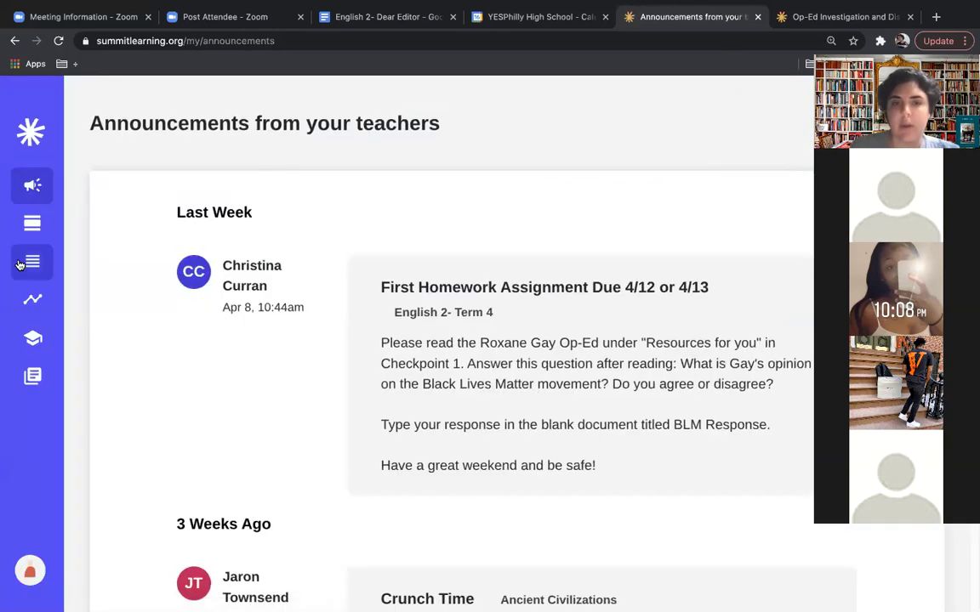
mouse_move(21, 265)
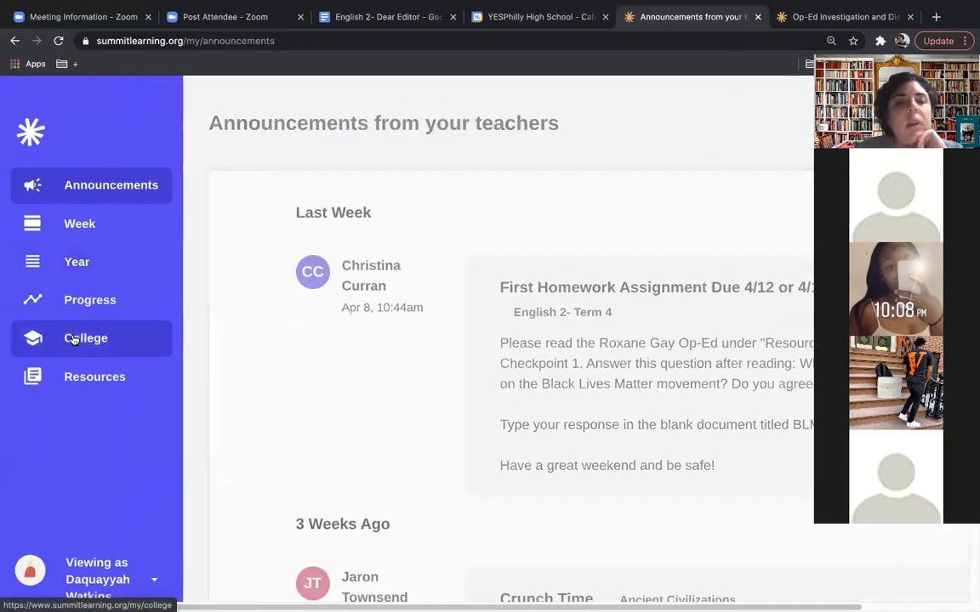
left_click(95, 270)
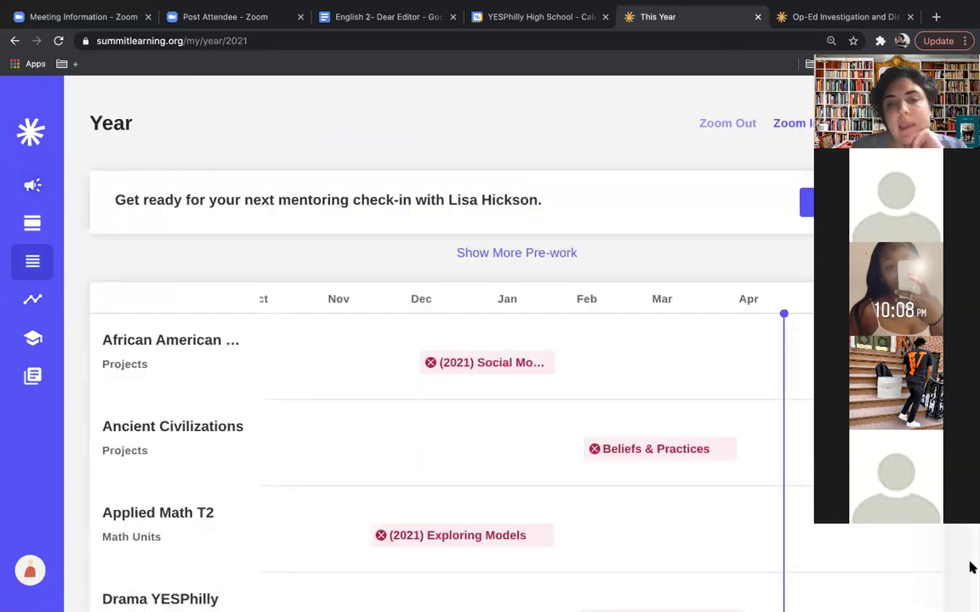
Step: Open the Dear Editor project from the English 2- Term 4 row of the student's Year page
scroll(971, 568, "down", 5)
scroll(972, 571, "down", 4)
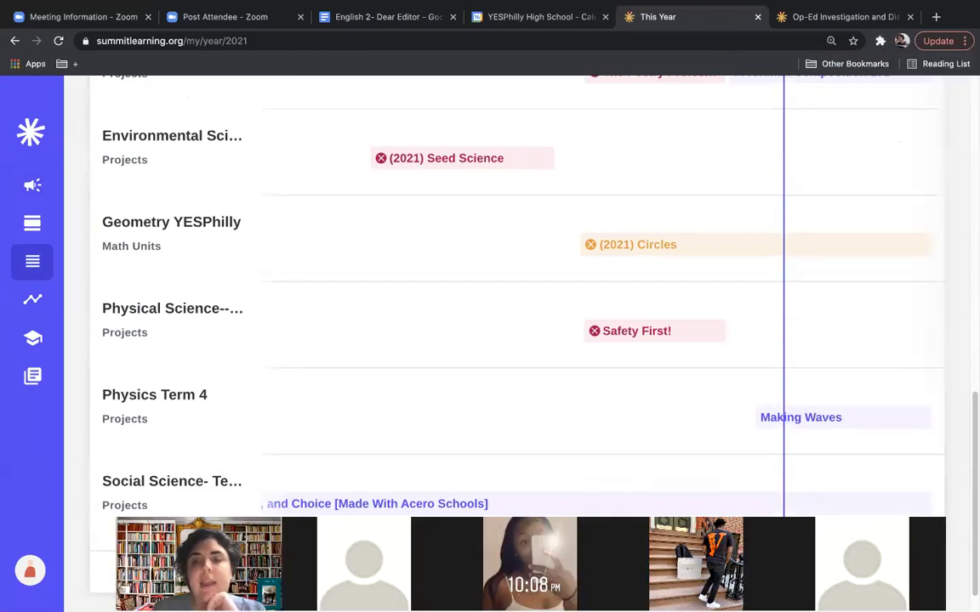
left_click_drag(971, 437, 971, 400)
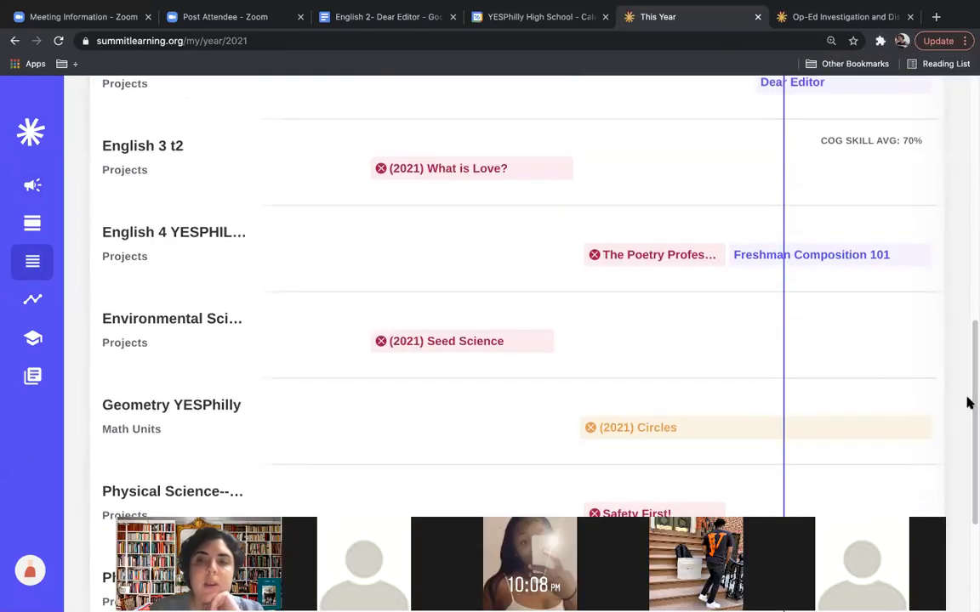
left_click_drag(971, 291, 877, 280)
mouse_move(824, 297)
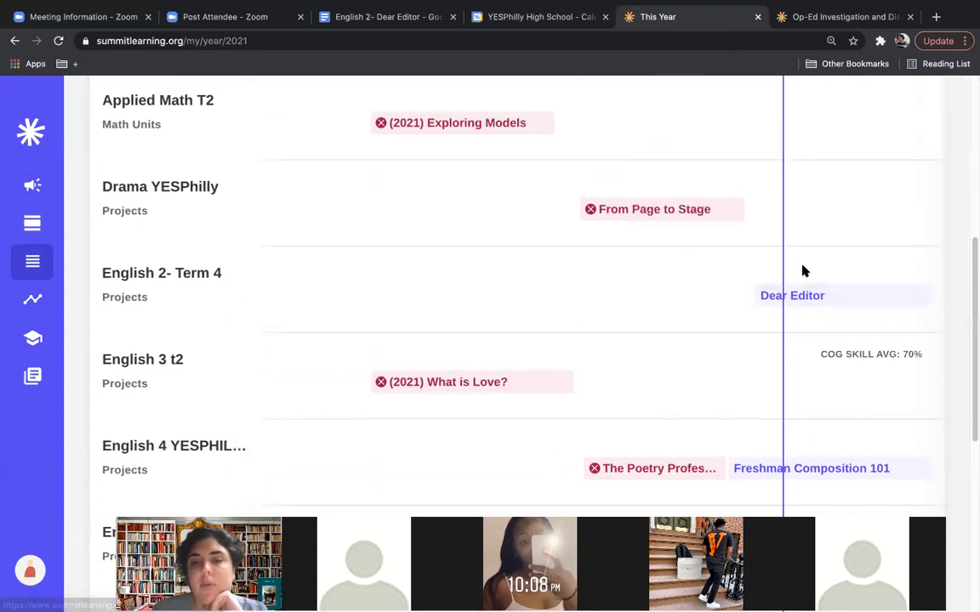
left_click(815, 296)
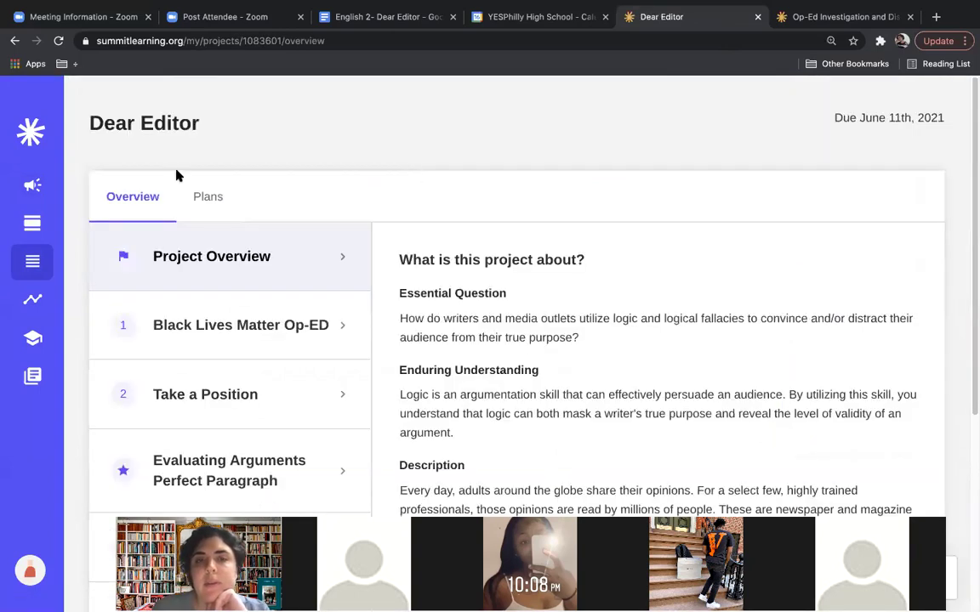
Step: Open Checkpoint 1's Black Lives Matter Op-ED notebook and look through it to Step 6: Conclusions and Reflections
left_click(313, 321)
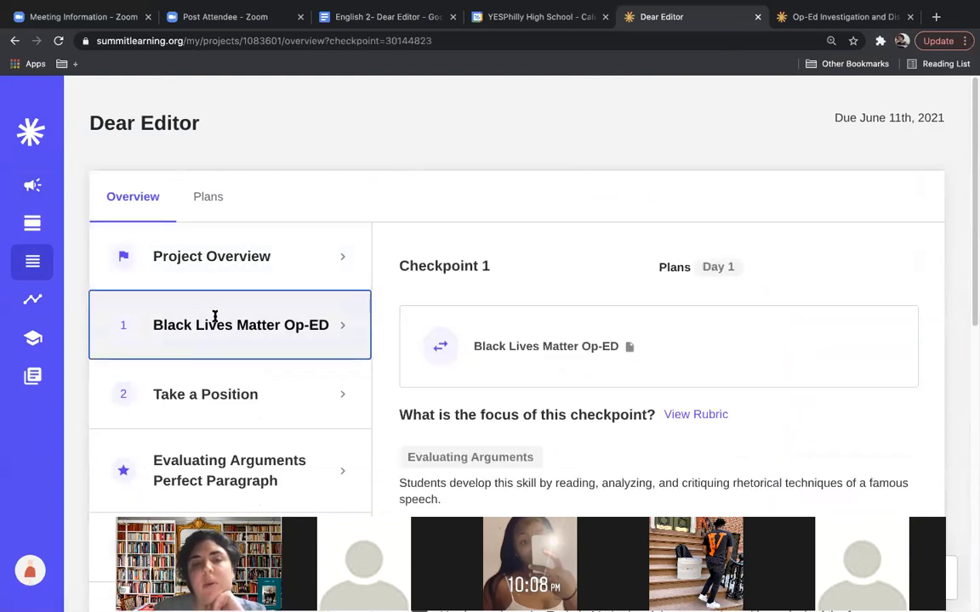
left_click(489, 347)
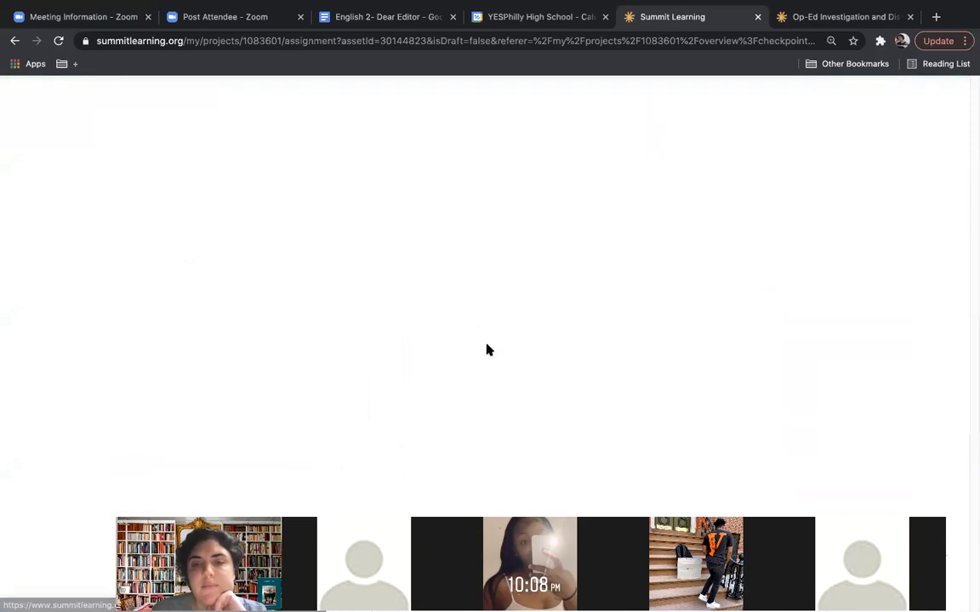
left_click_drag(965, 241, 972, 557)
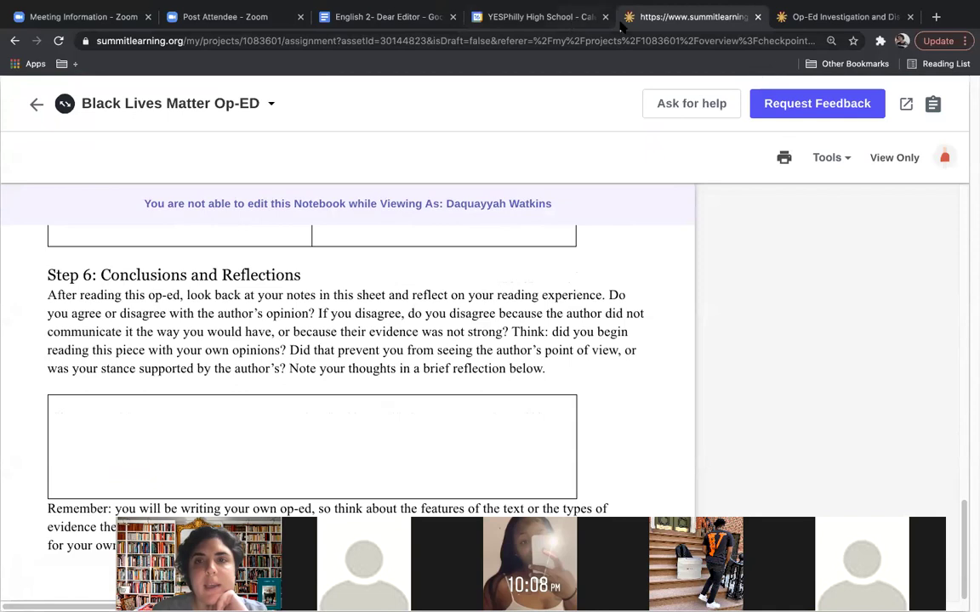
Step: Dismiss the logged-out notice on the Op-Ed Investigation and Discovery notebook and return to Checkpoint 1 of the Dear Editor project
left_click(813, 19)
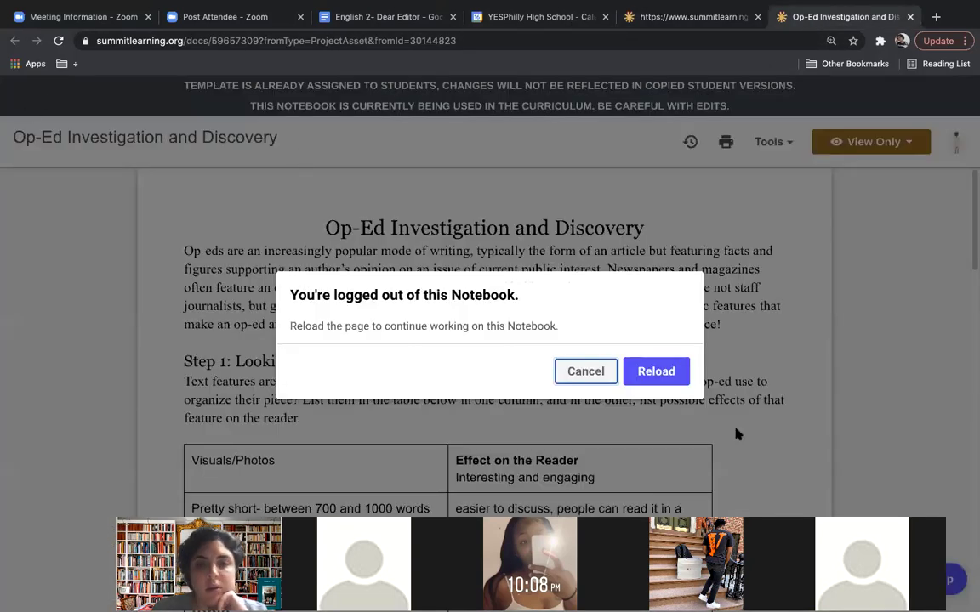
left_click(588, 374)
left_click(651, 17)
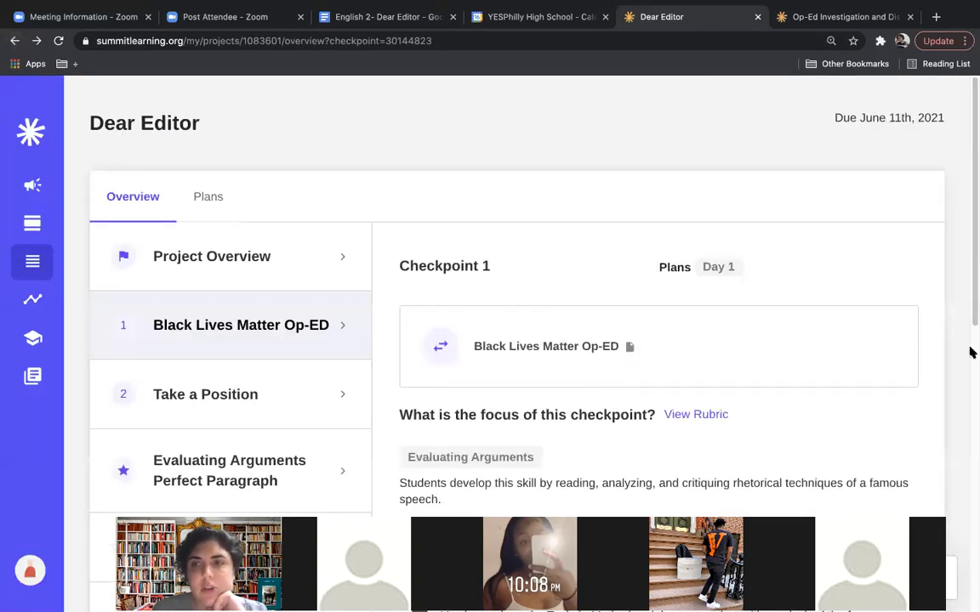
Step: Open the Roxane Gay Op-ED from Checkpoint 1's Resources For You
scroll(971, 366, "down", 5)
scroll(971, 436, "down", 2)
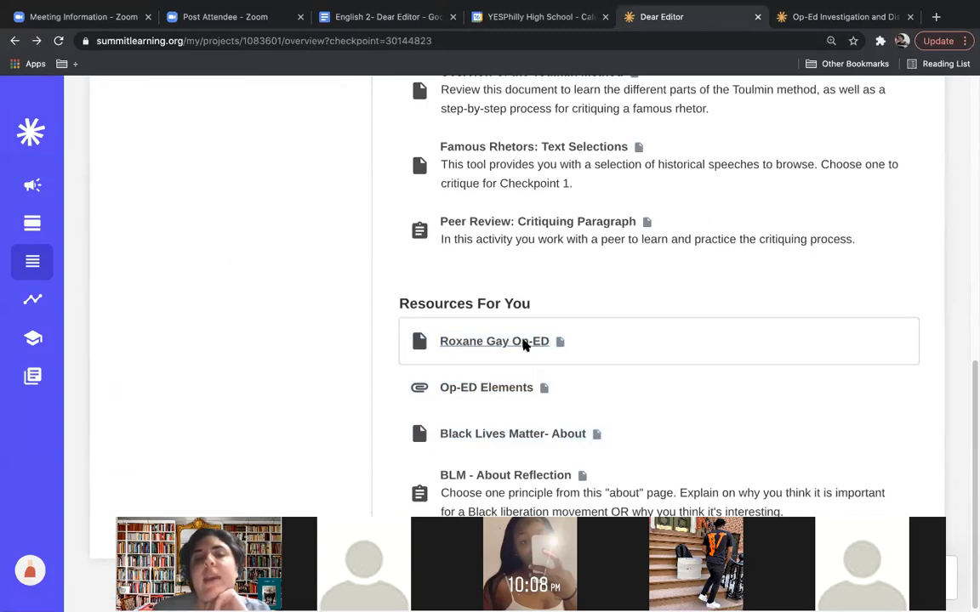
left_click(526, 344)
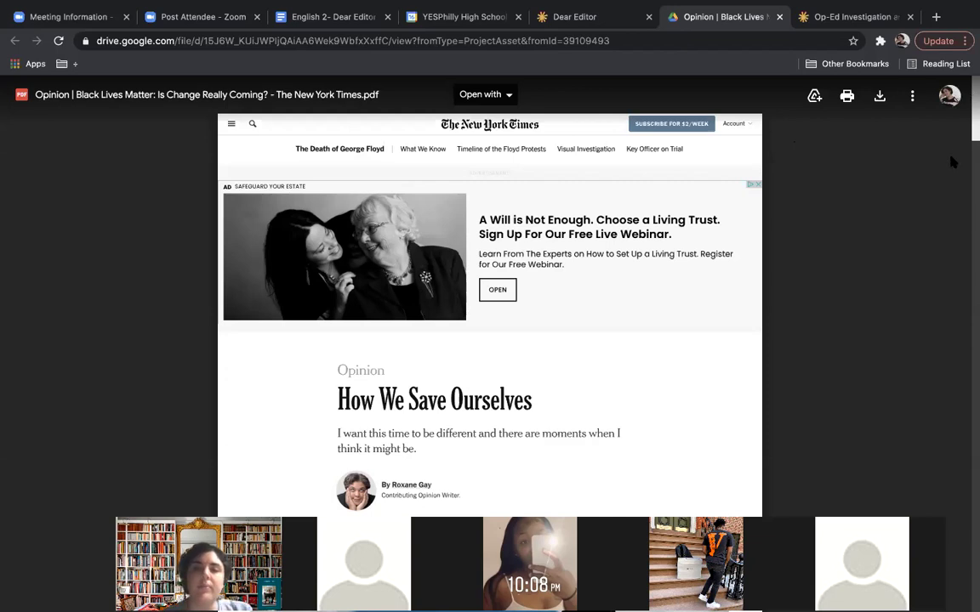
Step: Go back to the Dear Editor project and point out the Resources For You section of Checkpoint 1
left_click(541, 19)
left_click_drag(972, 412, 972, 387)
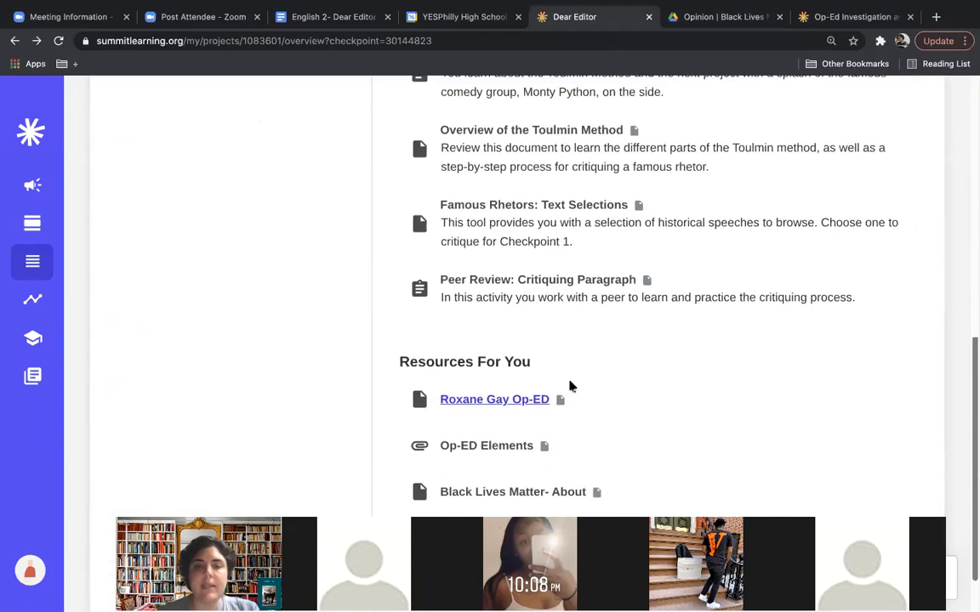
scroll(571, 387, "down", 1)
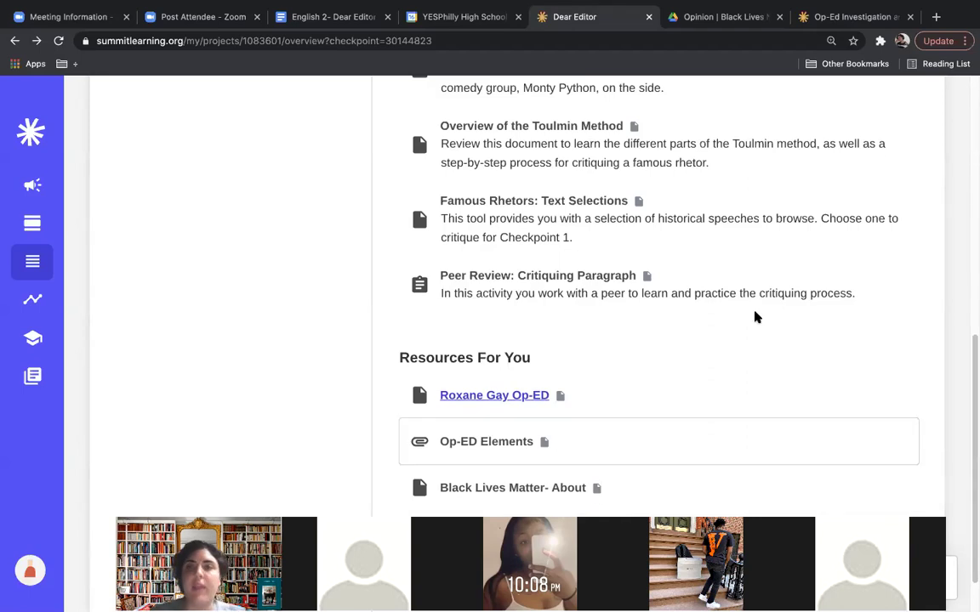
mouse_move(664, 7)
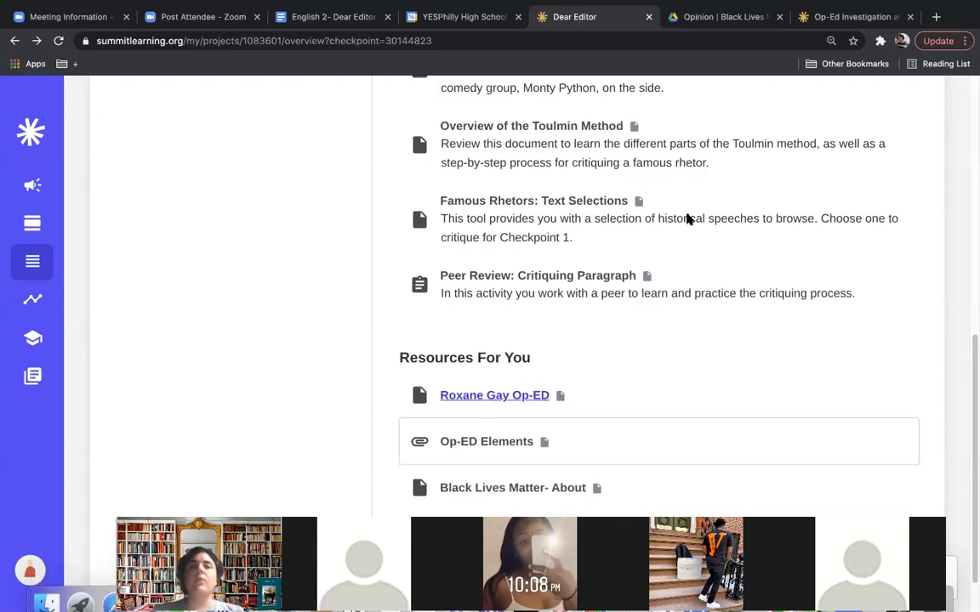
Step: Switch to the English 2- Dear Editor agenda and select the Do Now question about Gay's idea of changing the racist police system
left_click(353, 26)
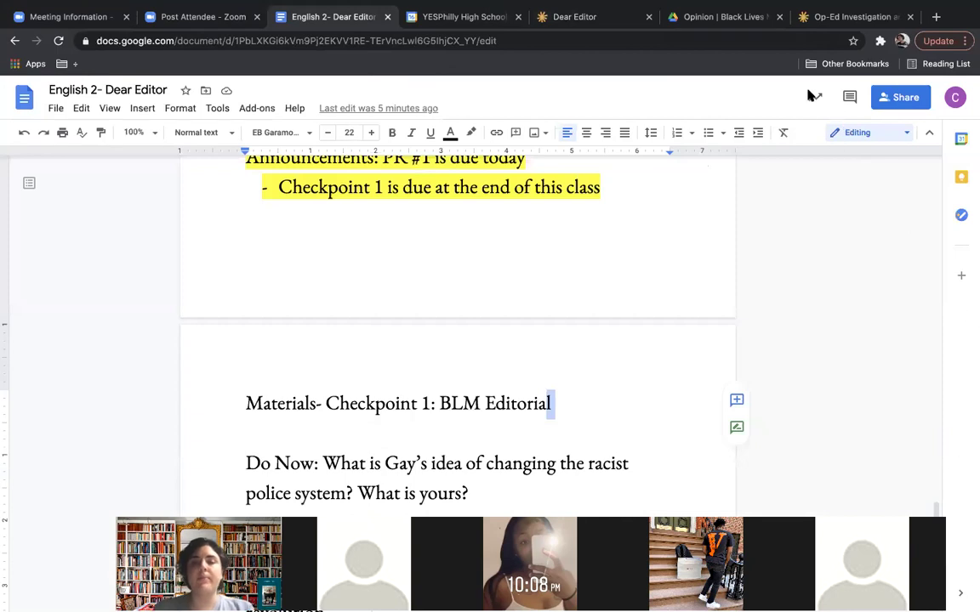
scroll(933, 509, "down", 4)
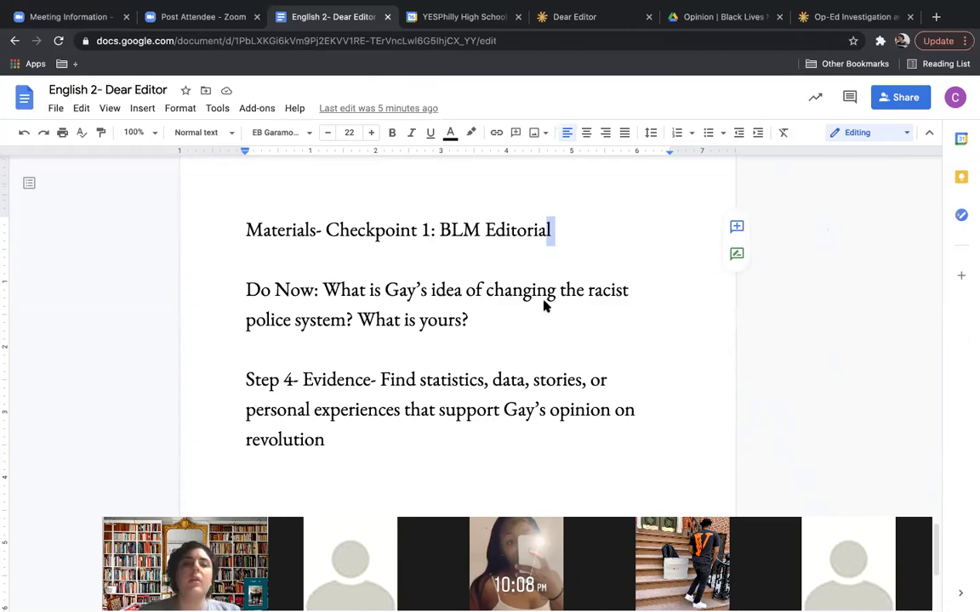
left_click_drag(356, 320, 326, 290)
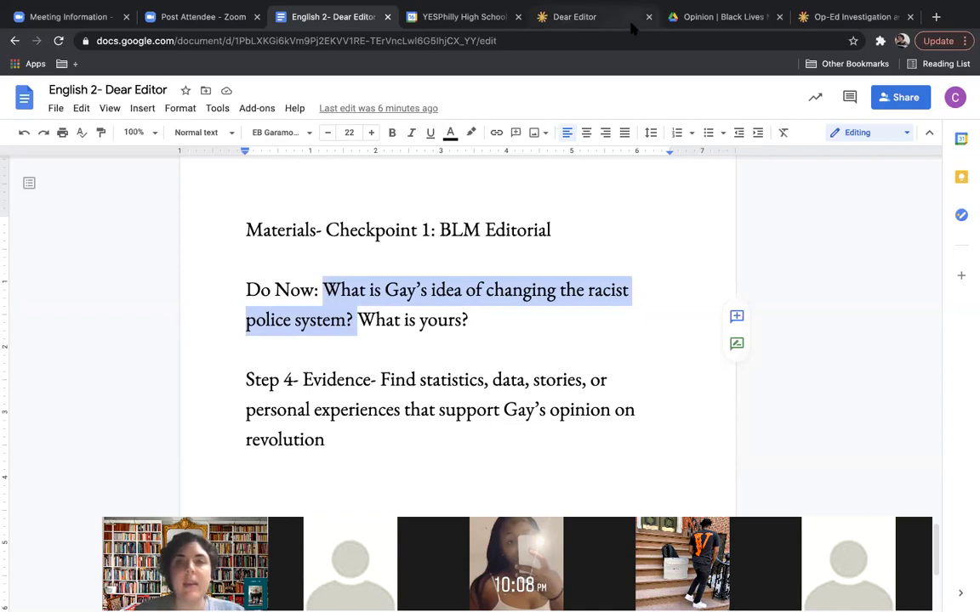
Step: Return to the Roxane Gay op-ed PDF and skim down to the paragraphs on whether things will really change
left_click(584, 17)
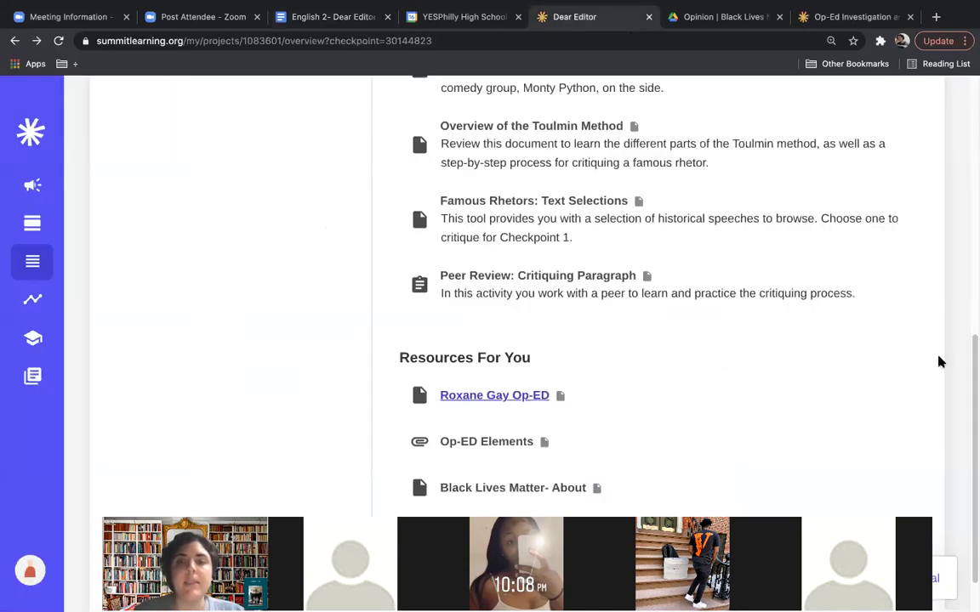
left_click(698, 17)
left_click_drag(972, 106, 972, 444)
scroll(813, 175, "down", 10)
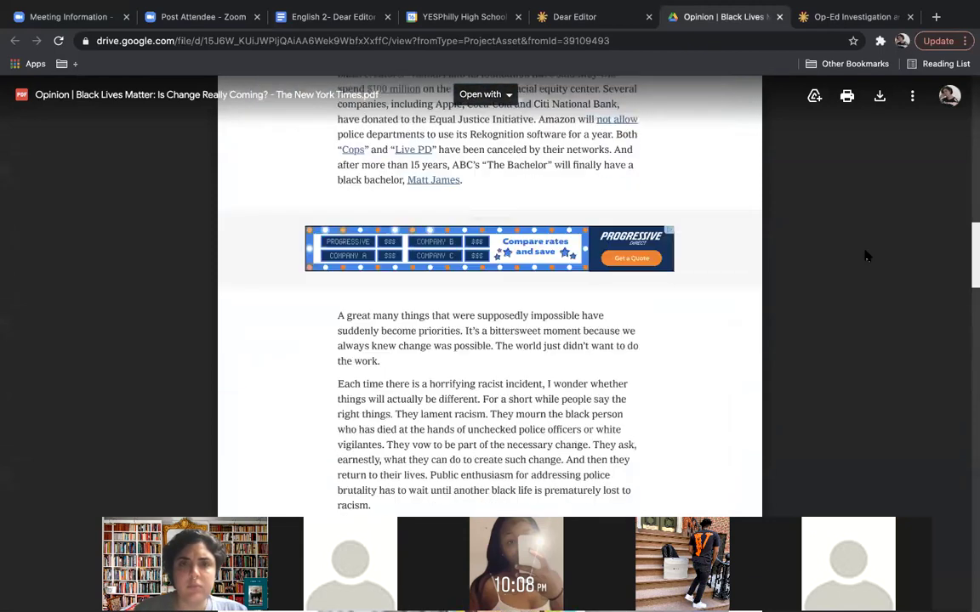
Step: Go over Checkpoint 1: Black Lives Matter Op-ED in the Dear Editor project again, from its title down to its resources
left_click(576, 19)
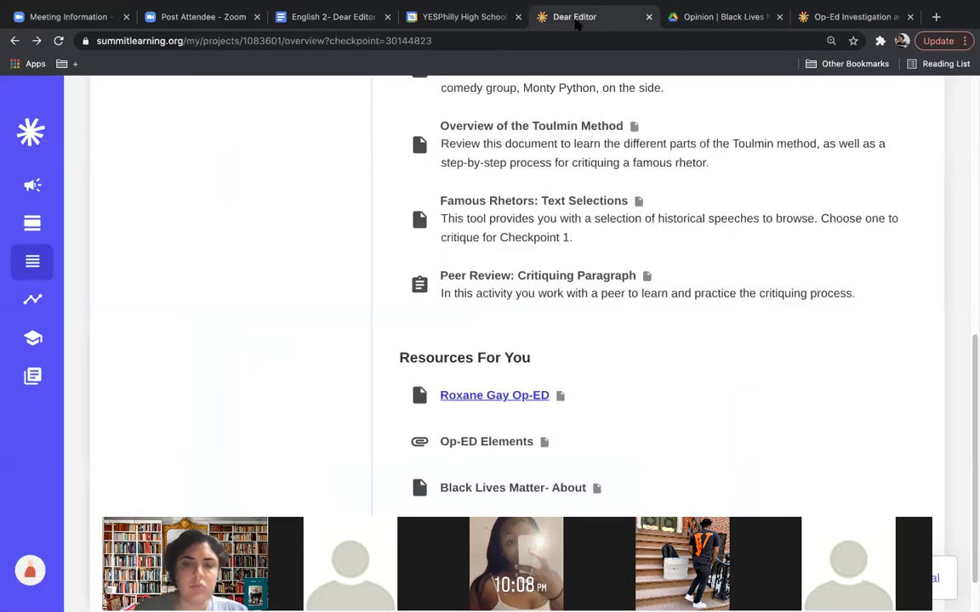
left_click_drag(974, 361, 945, 149)
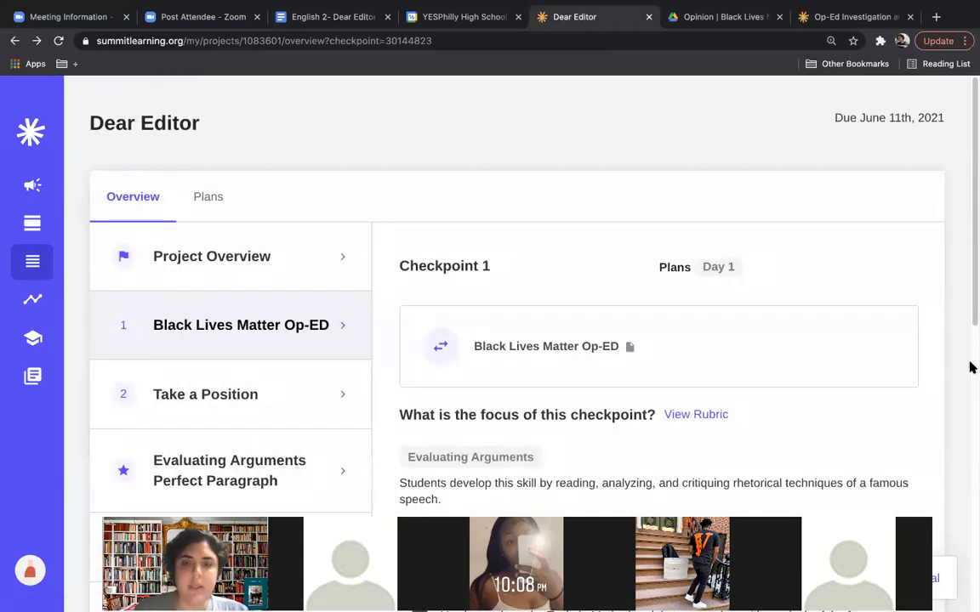
scroll(969, 391, "down", 8)
scroll(858, 283, "up", 6)
scroll(858, 284, "up", 2)
scroll(970, 486, "down", 7)
scroll(824, 265, "up", 7)
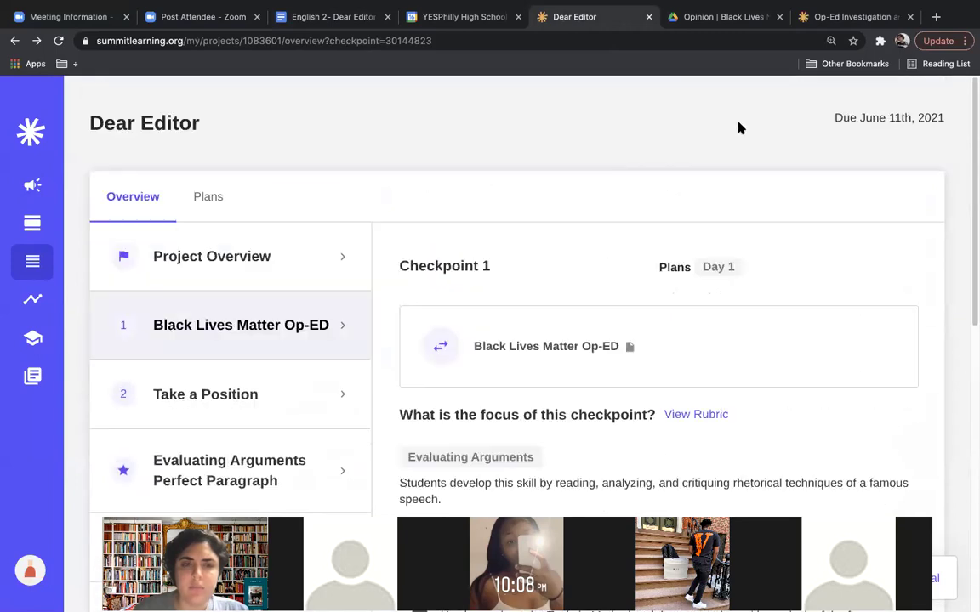
left_click(170, 324)
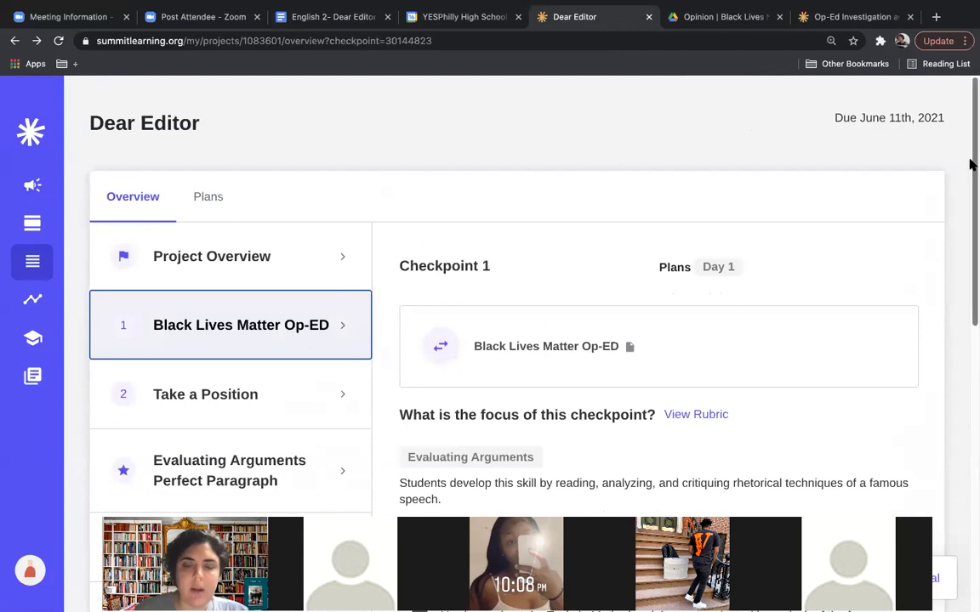
left_click_drag(973, 164, 973, 537)
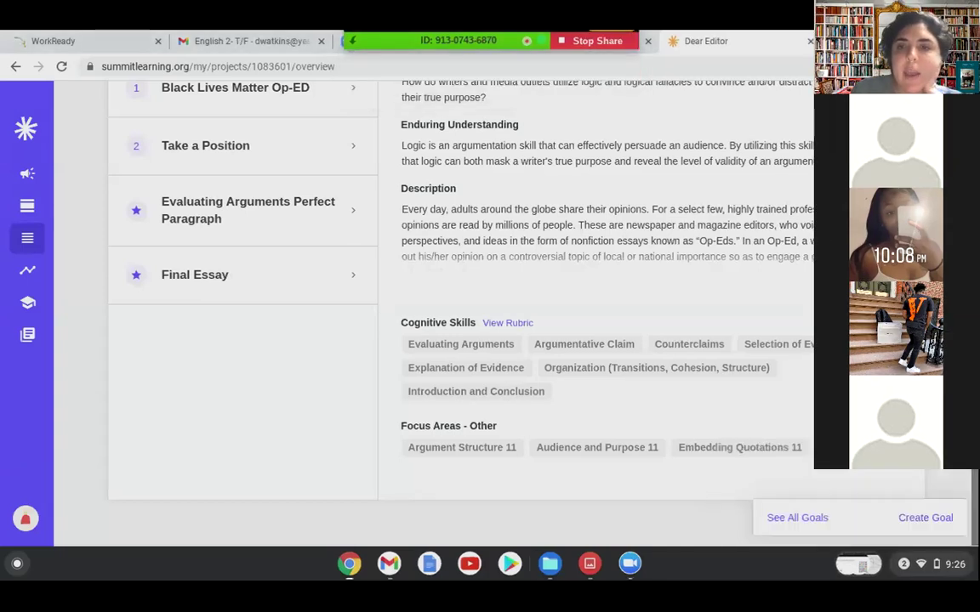
Step: On the student's shared screen, open Checkpoint 1: Black Lives Matter Op-ED and its Roxane Gay Op-ED resource
left_click(345, 109)
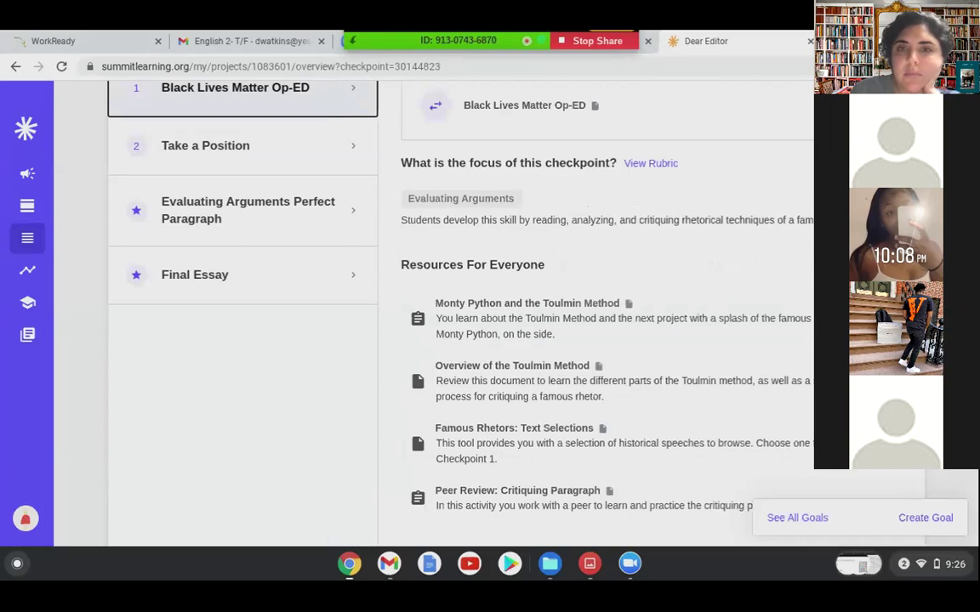
scroll(425, 306, "down", 4)
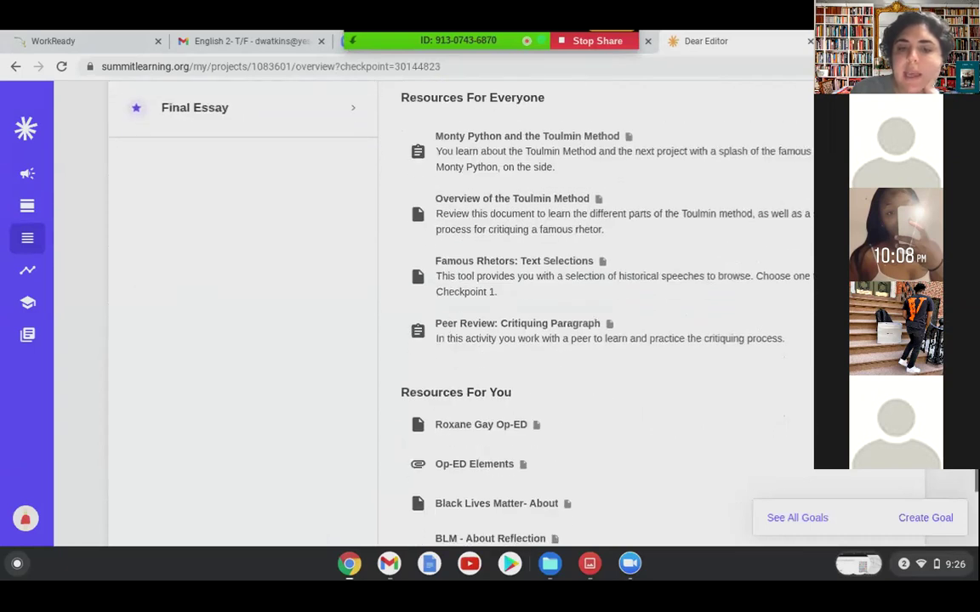
left_click(501, 428)
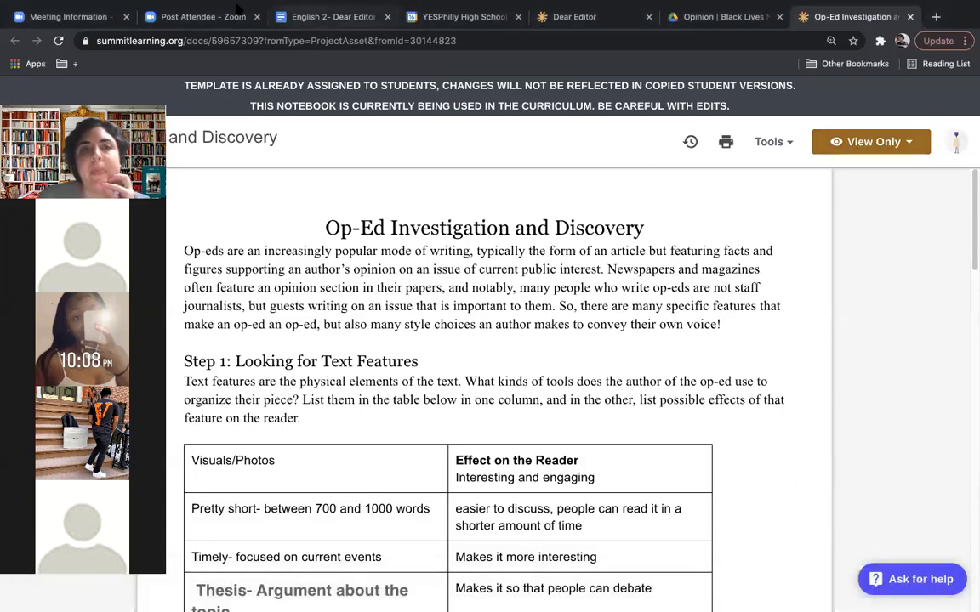
Step: Revisit the agenda's Do Now question and find the op-ed paragraph beginning "If you had asked me, before George Floyd's killing"
left_click(315, 17)
left_click(573, 344)
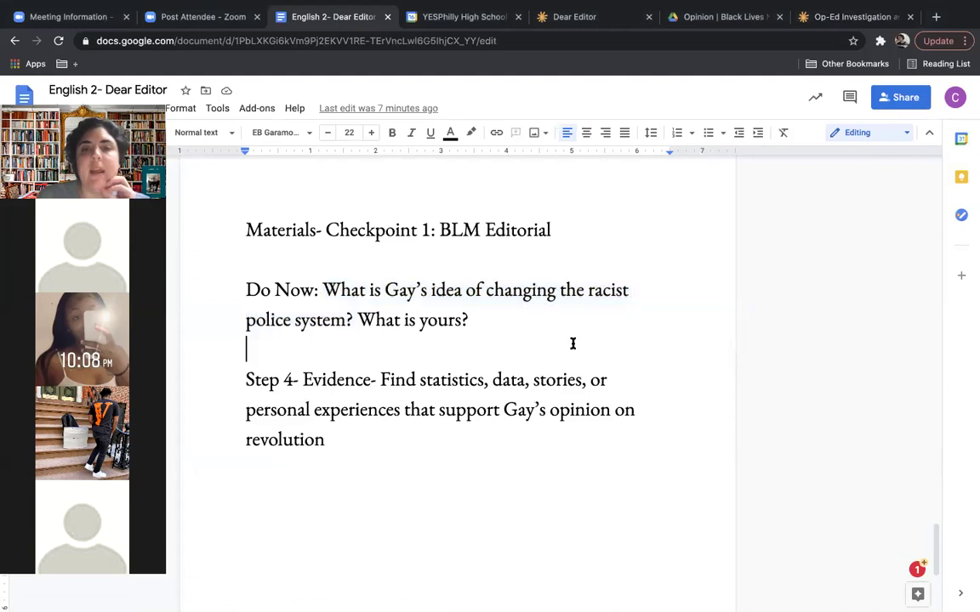
left_click(756, 24)
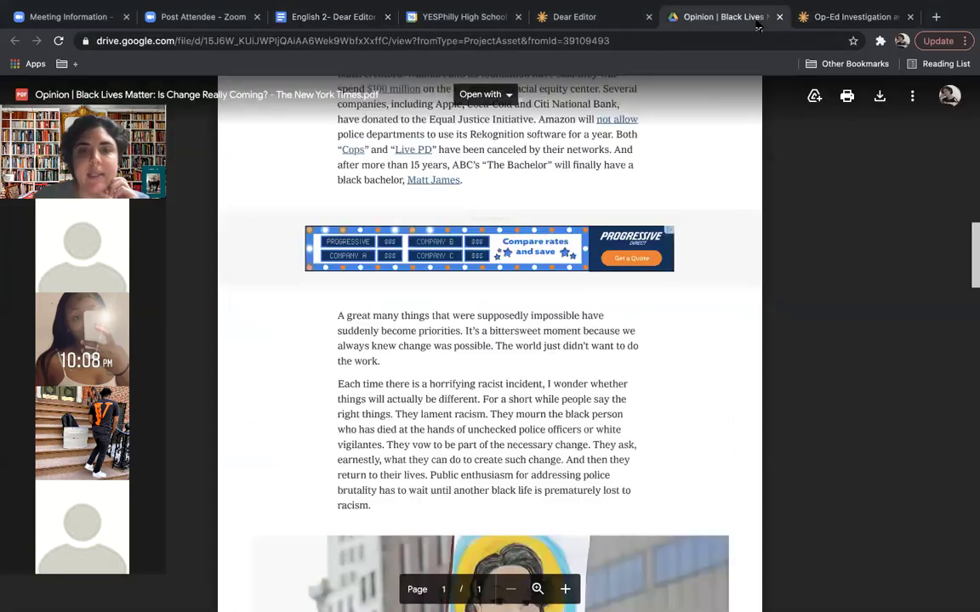
left_click_drag(972, 257, 897, 291)
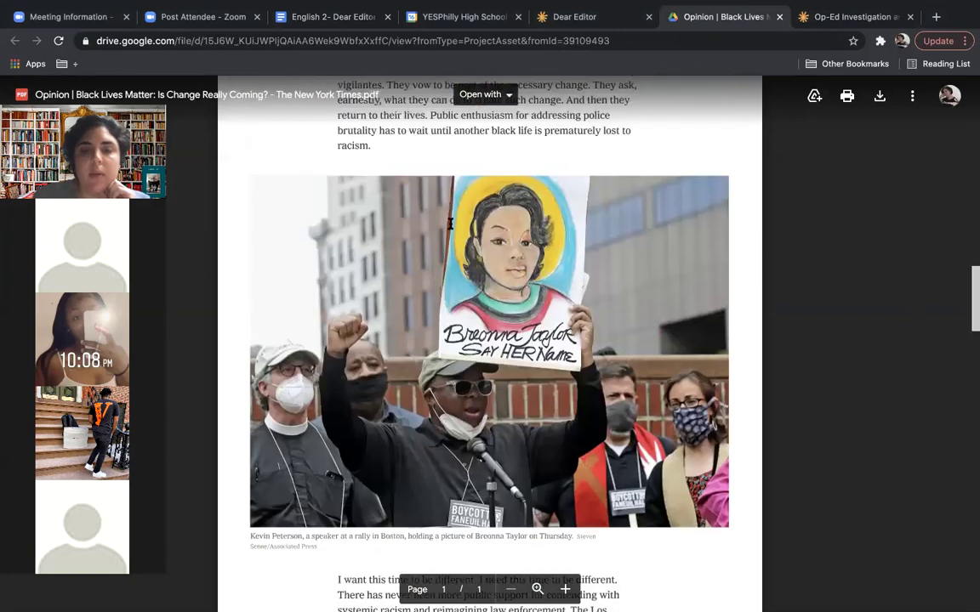
left_click_drag(973, 270, 972, 330)
scroll(972, 332, "up", 3)
scroll(972, 333, "down", 4)
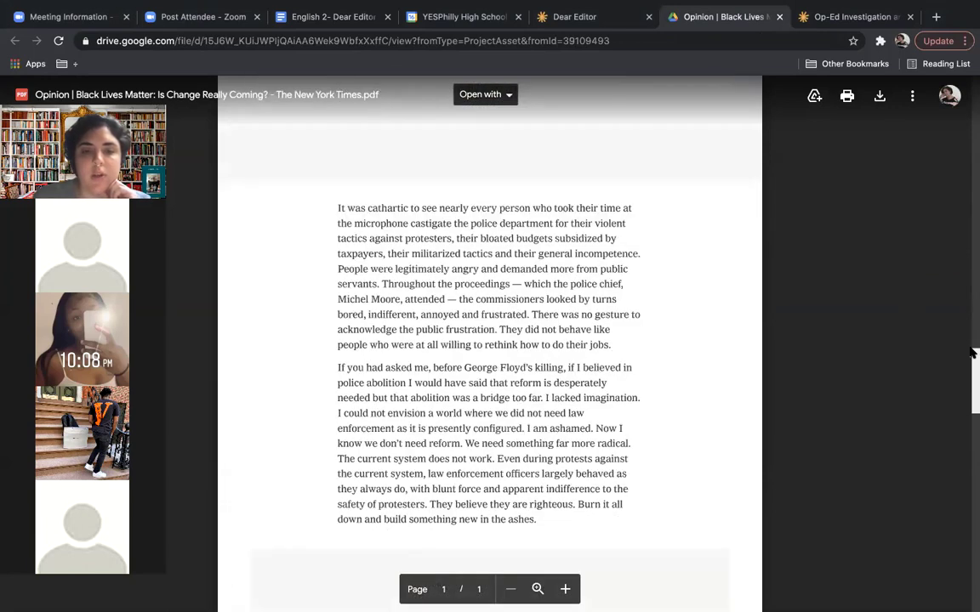
Step: Read through the op-ed's police abolition paragraph, marking the sentences on reform, abolition and lacking imagination
left_click_drag(365, 367, 437, 396)
left_click(422, 382)
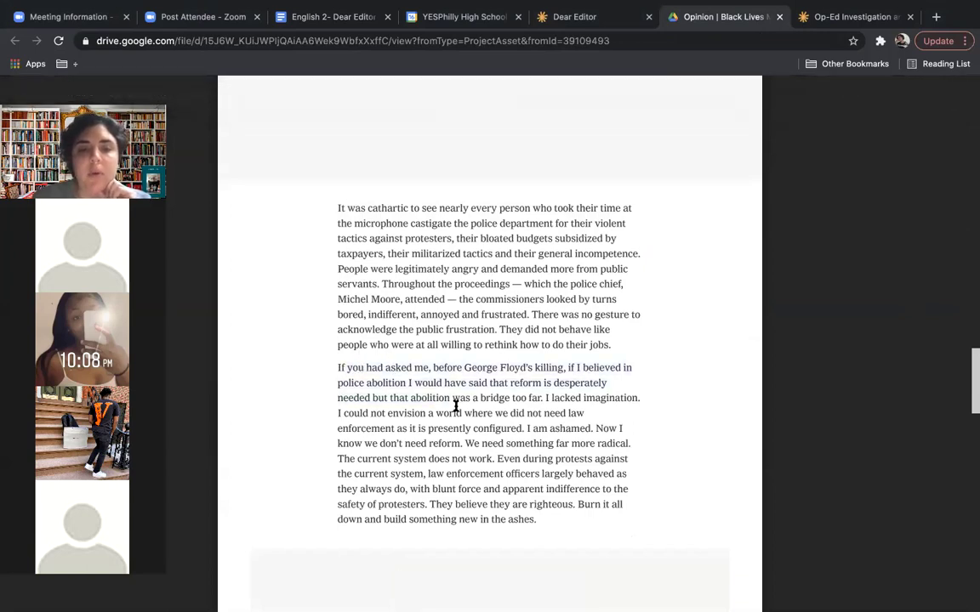
left_click_drag(490, 383, 569, 427)
left_click(569, 427)
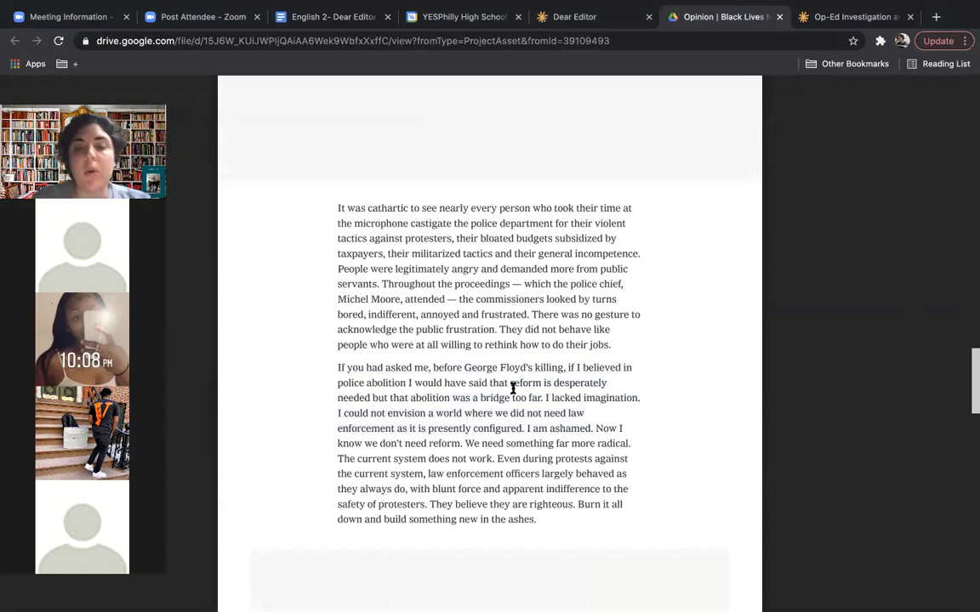
left_click_drag(461, 399, 533, 408)
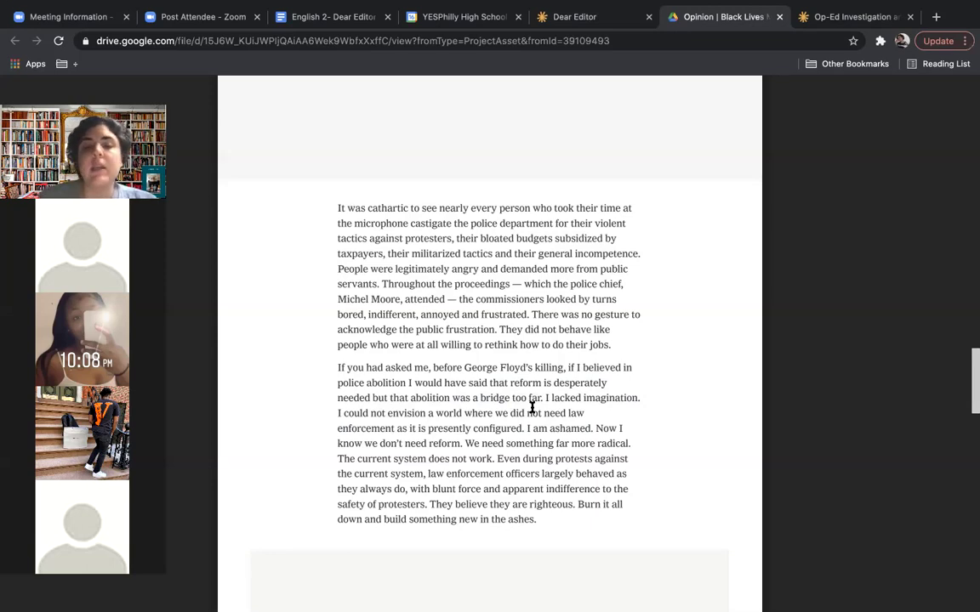
scroll(34, 570, "down", 1)
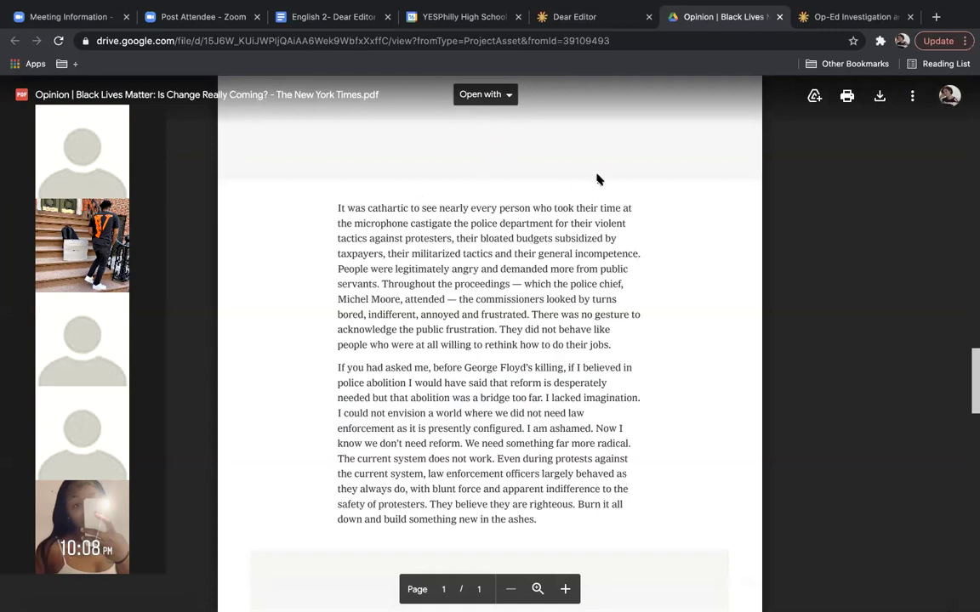
Step: Check the agenda's Do Now question again, then highlight the op-ed's whole paragraph beginning "If you had asked me, before George Floyd's killing"
left_click(330, 17)
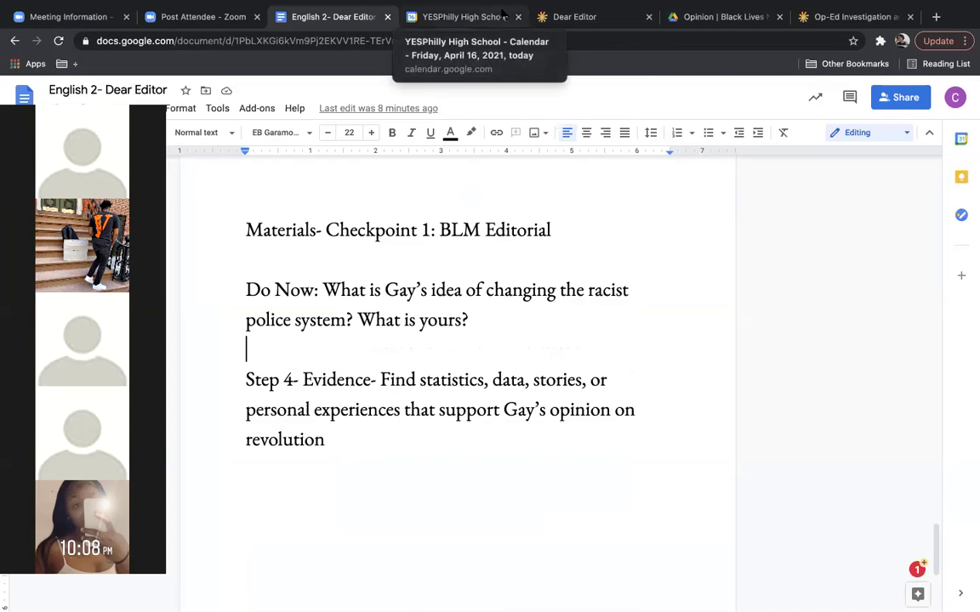
left_click(718, 17)
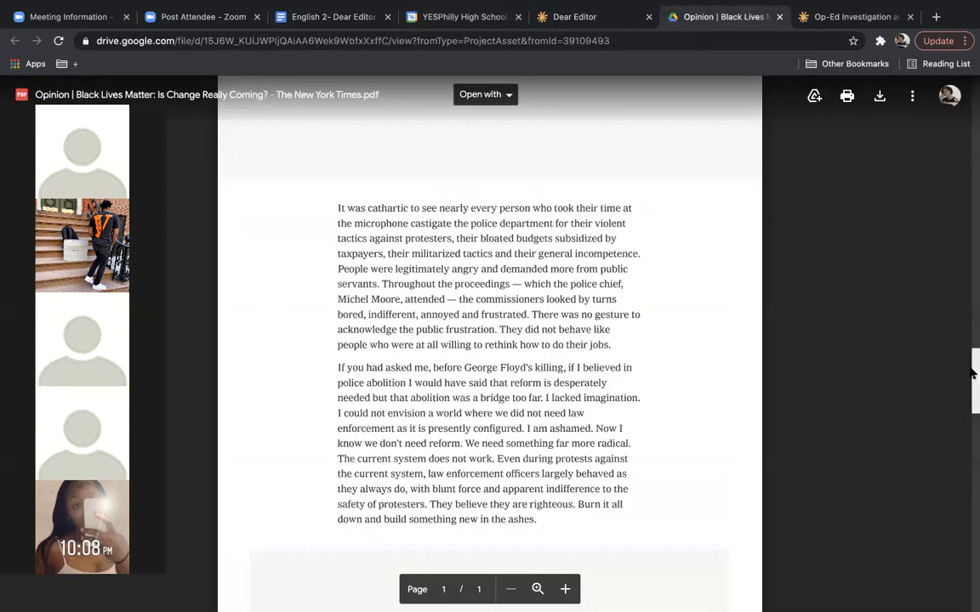
scroll(850, 417, "down", 1)
left_click_drag(337, 350, 540, 504)
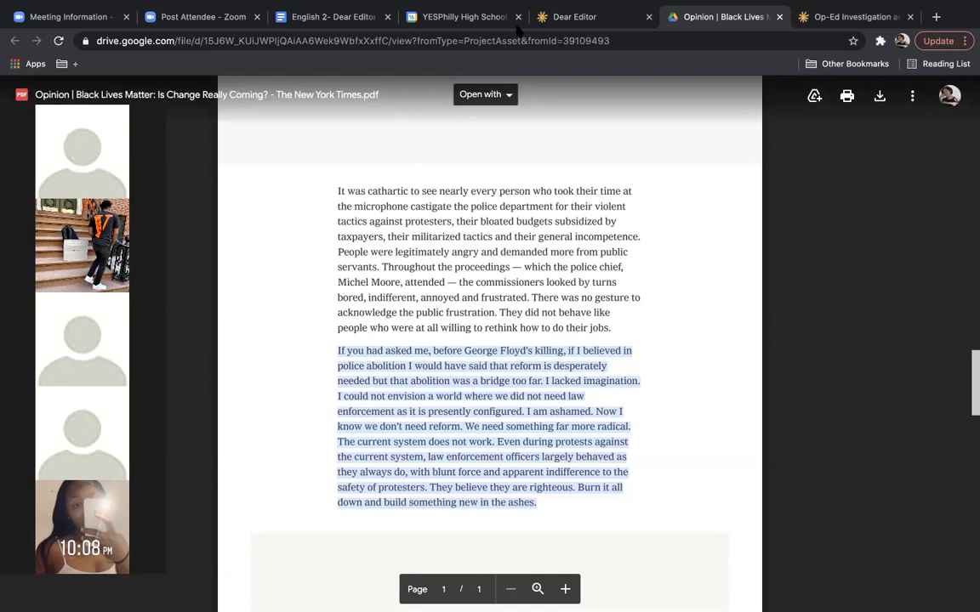
Step: Reread the agenda's Do Now question about Gay's idea for changing the racist police system, and return to the op-ed's police abolition paragraph
left_click(332, 16)
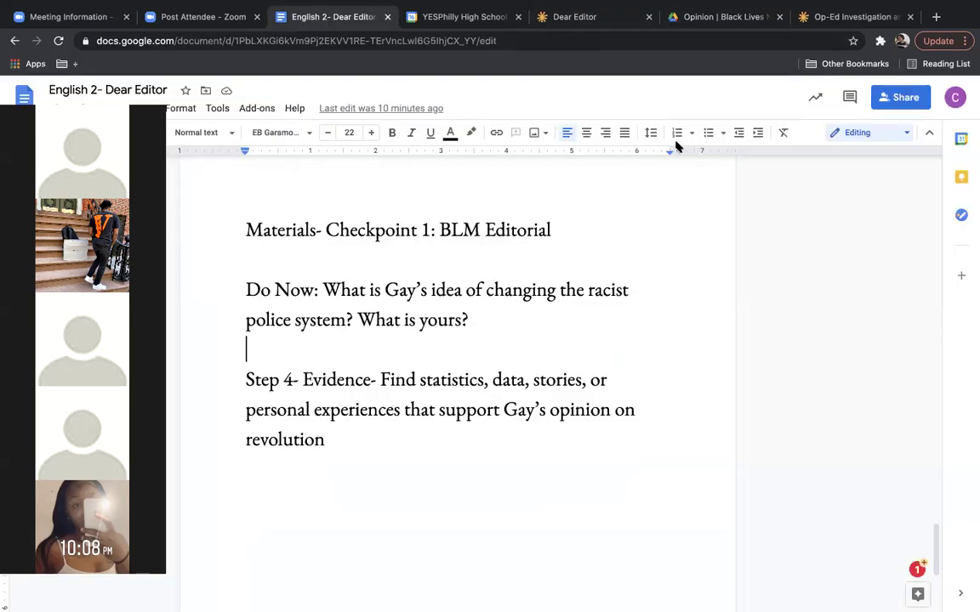
left_click(428, 322)
left_click_drag(428, 321, 363, 291)
left_click(363, 291)
left_click(721, 16)
left_click(829, 14)
left_click(689, 15)
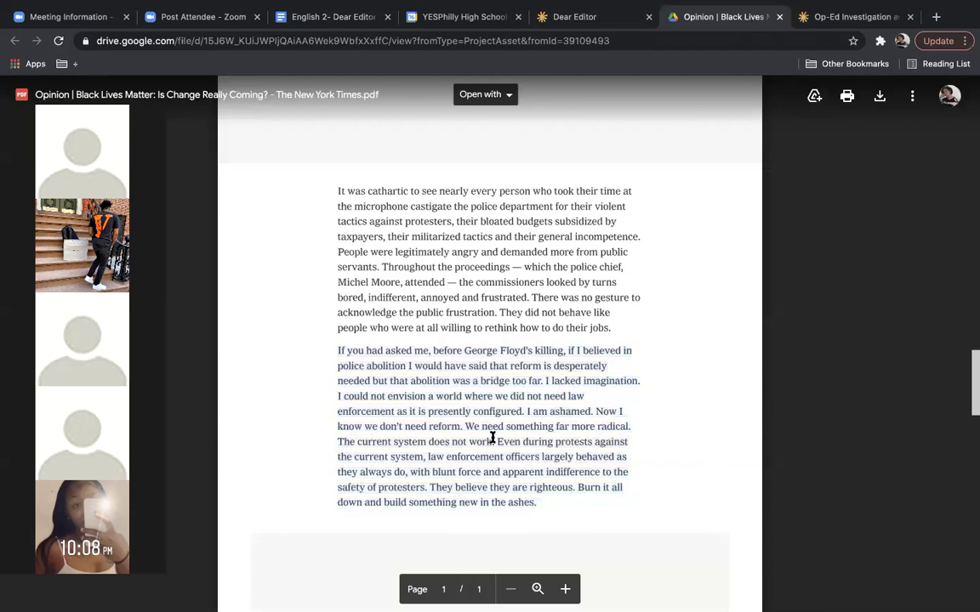
left_click_drag(415, 427, 401, 402)
left_click(302, 339)
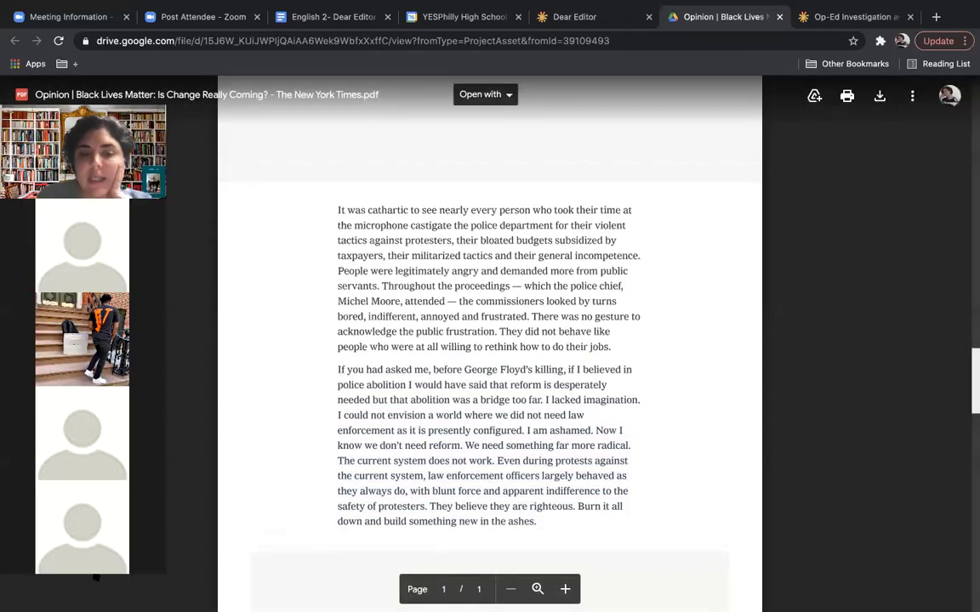
Step: Glance ahead at the op-ed's corporate diversity section, then return to the police abolition paragraph and highlight it from start to end
left_click(972, 485)
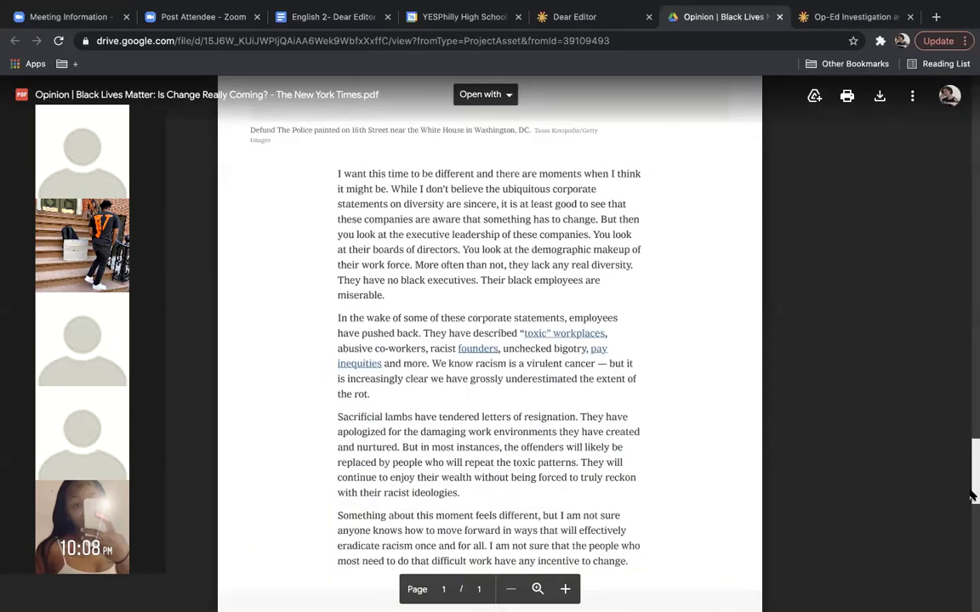
scroll(833, 372, "up", 10)
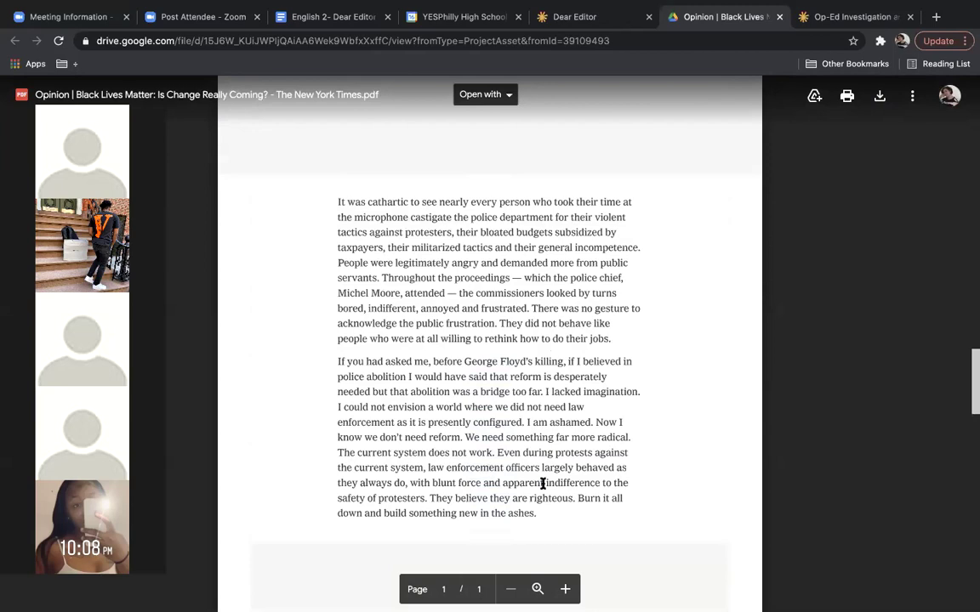
left_click_drag(503, 483, 572, 507)
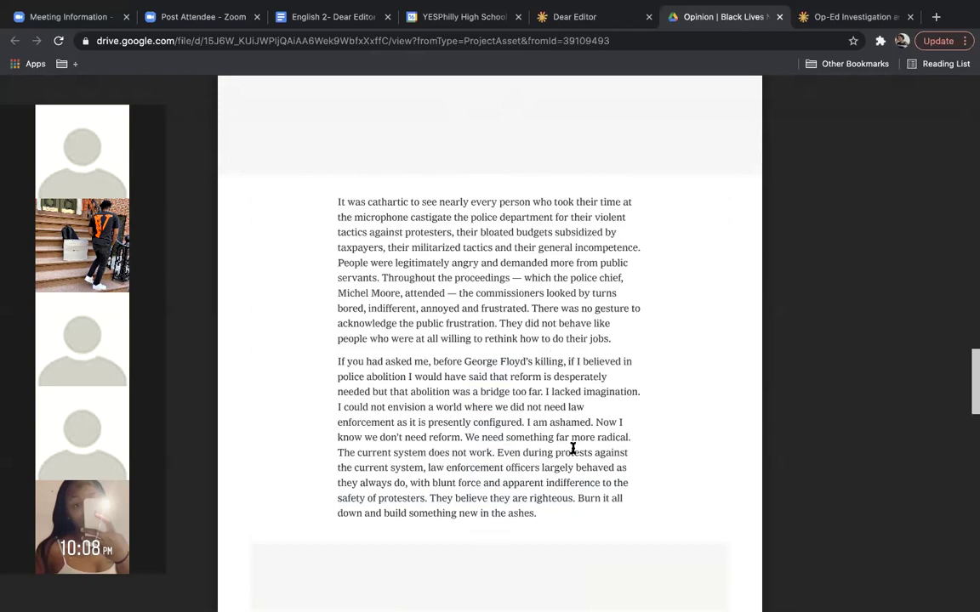
left_click_drag(474, 423, 536, 470)
left_click(536, 472)
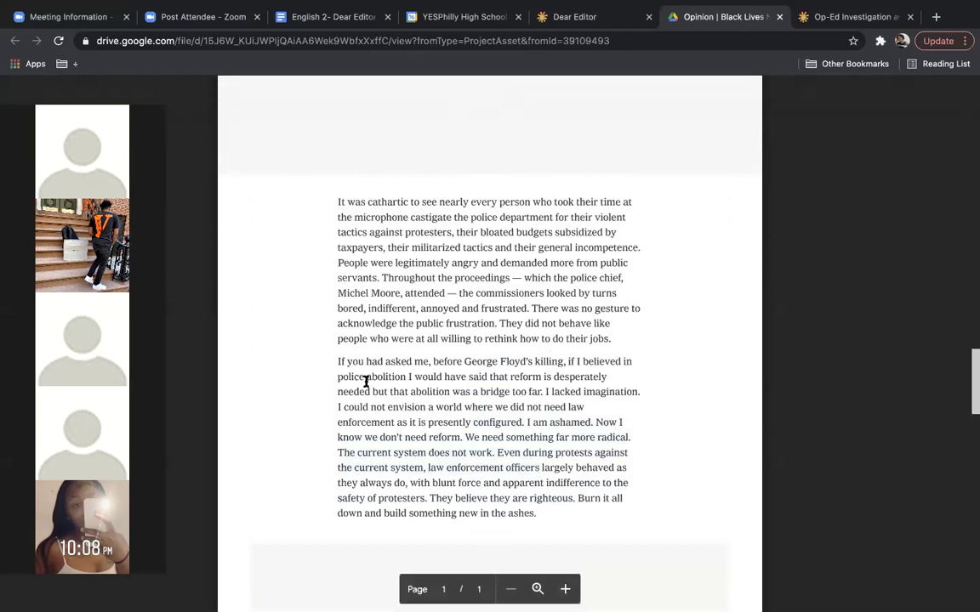
left_click_drag(338, 364, 532, 519)
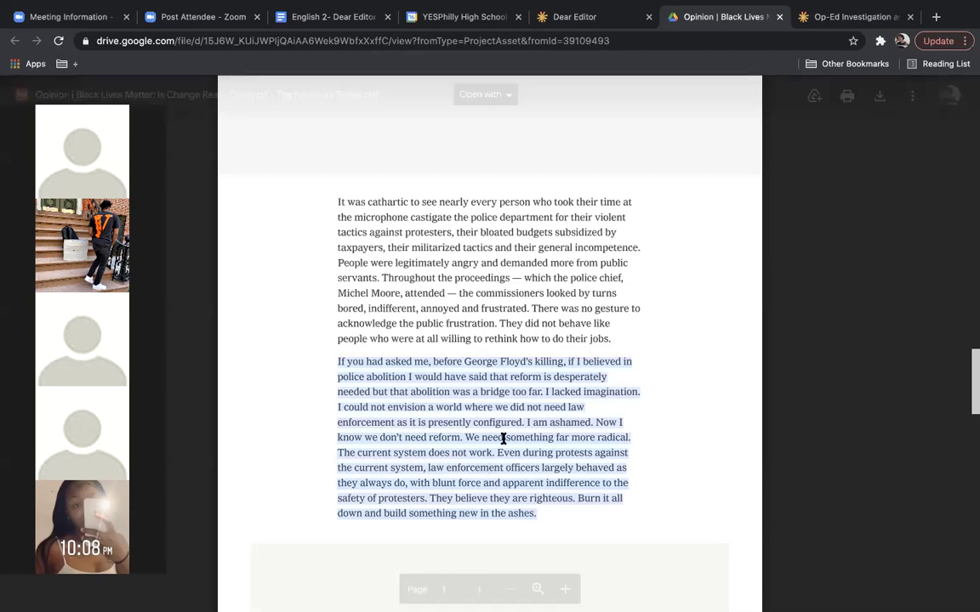
Step: Look back at the Breonna Taylor rally section, then mark the abolition paragraph's key sentences through "Burn it all down and build something new in the ashes."
scroll(959, 313, "up", 5)
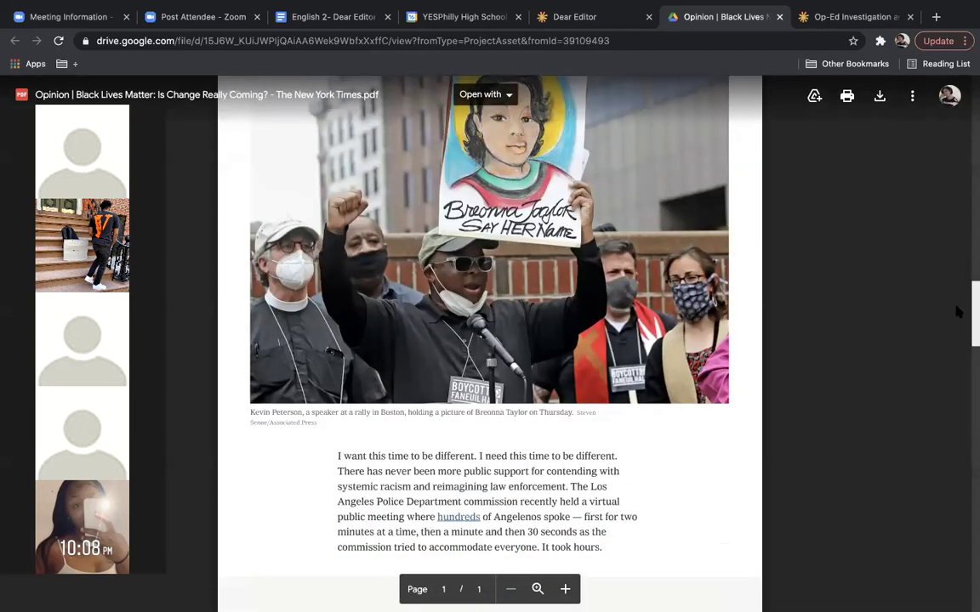
scroll(959, 313, "down", 1)
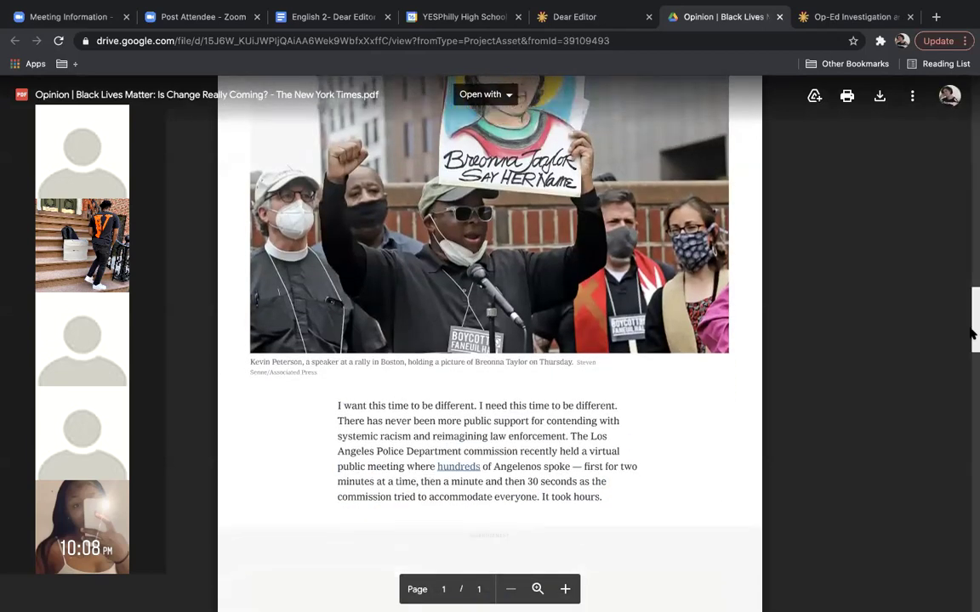
left_click_drag(972, 315, 972, 391)
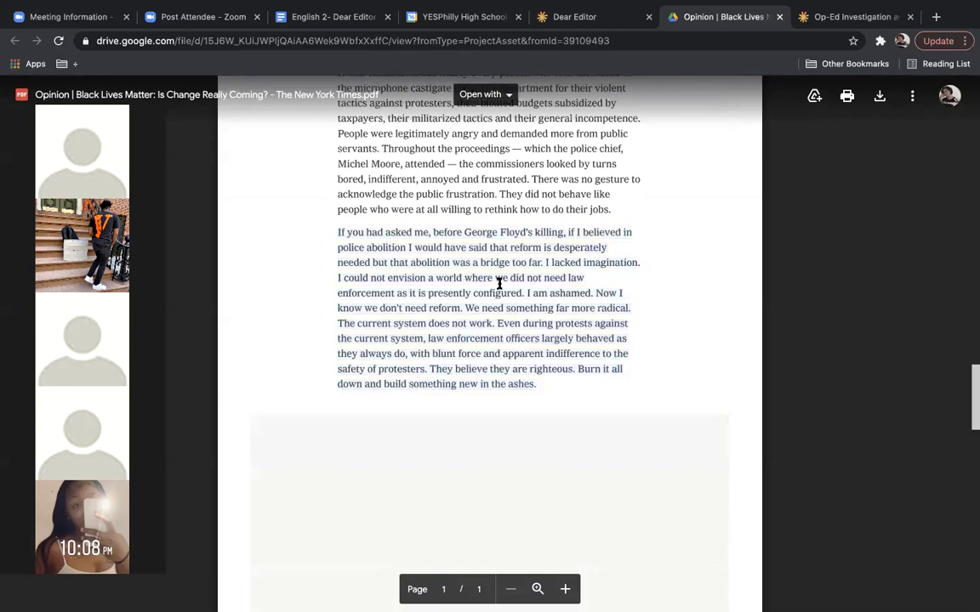
left_click_drag(466, 308, 508, 326)
left_click(508, 326)
left_click_drag(410, 354, 518, 369)
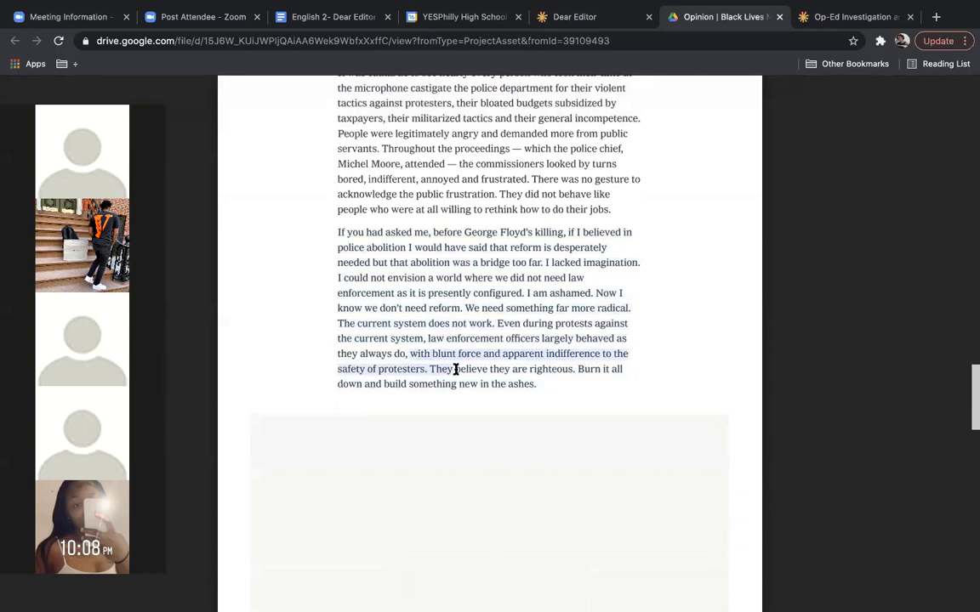
left_click(531, 368)
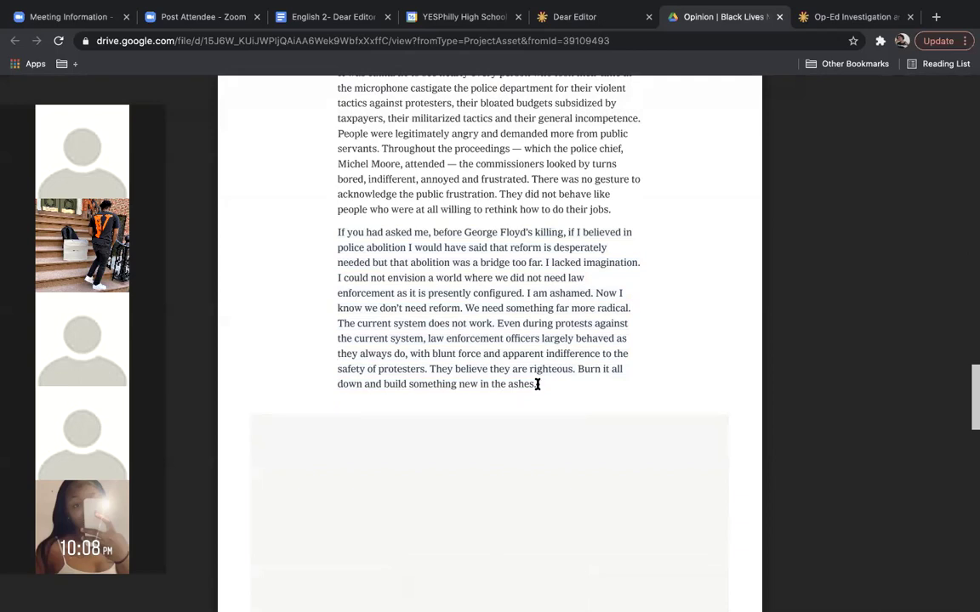
double_click(584, 370)
left_click(532, 391, "shift")
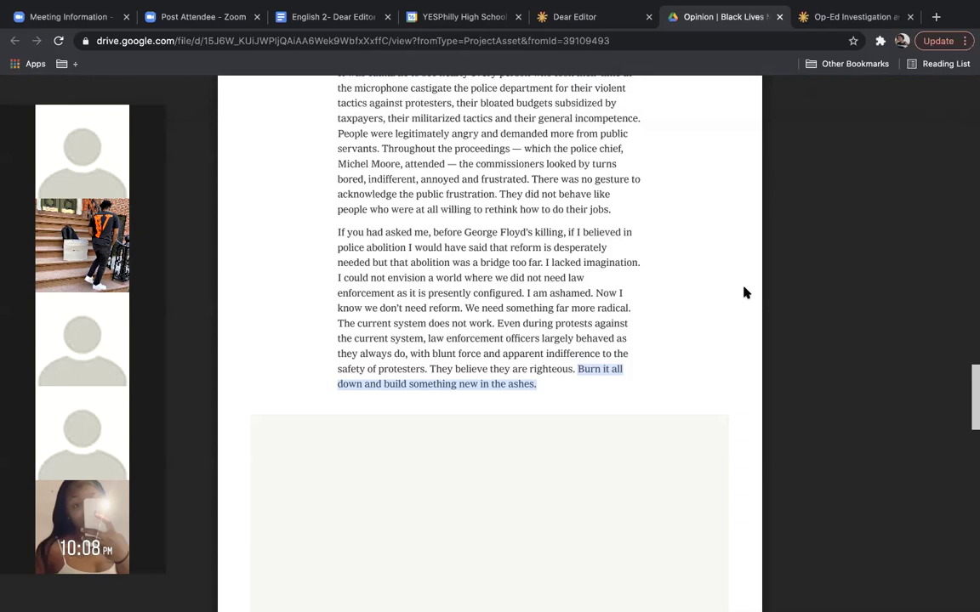
key("XF86AudioRaiseVolume")
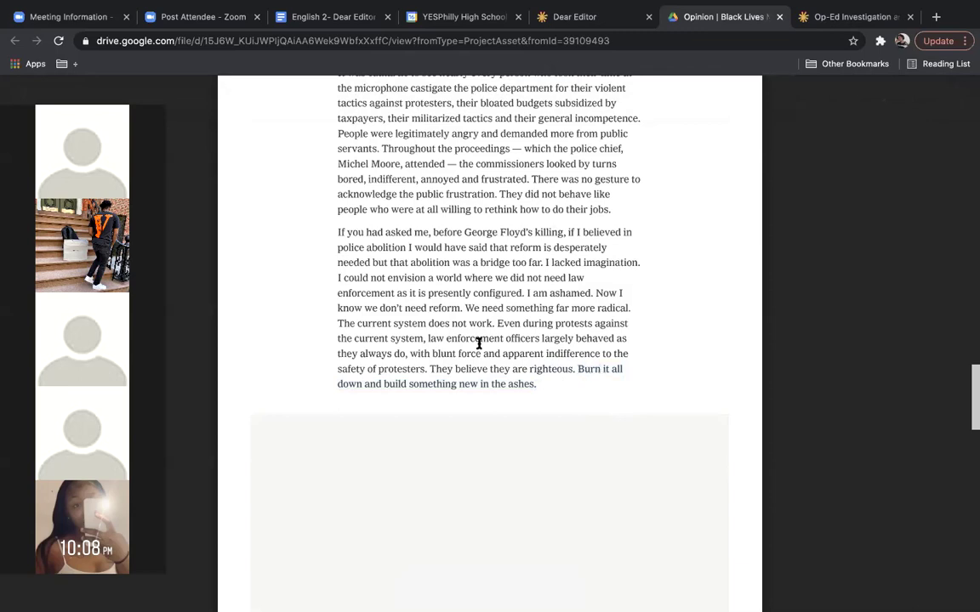
left_click_drag(503, 353, 562, 392)
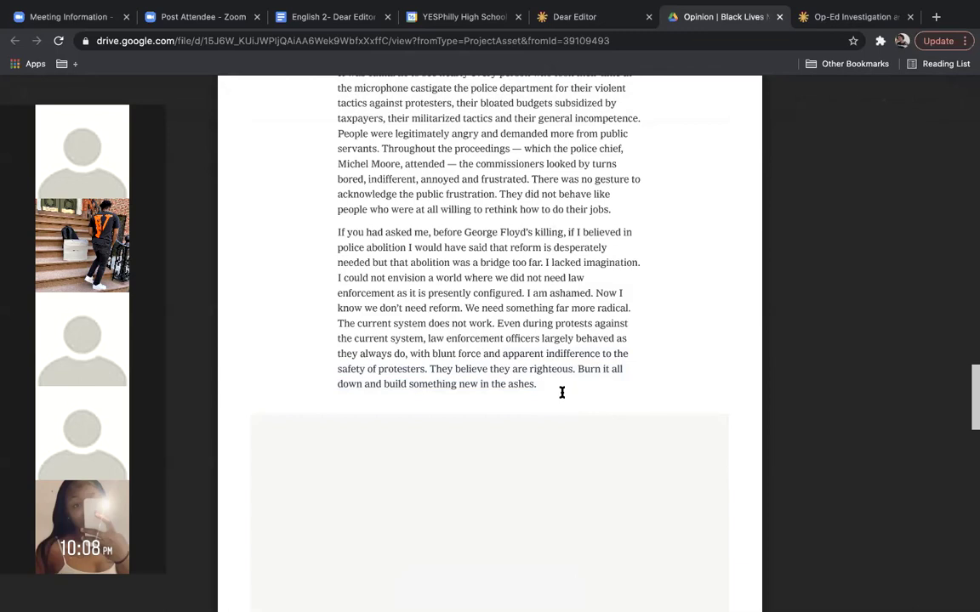
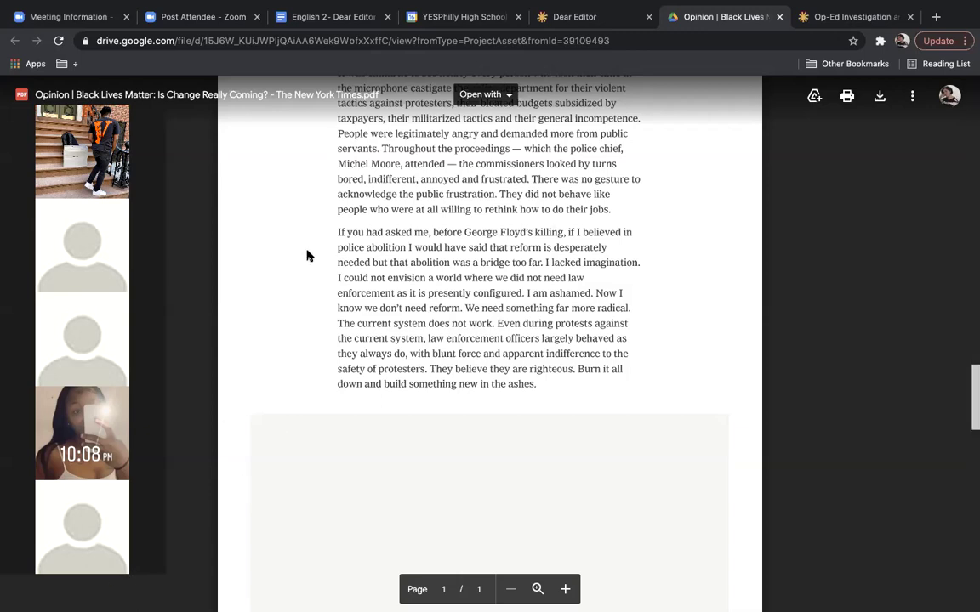
Step: Find the op-ed's closing section and point out the paragraphs beginning "It is clear no one is coming to save us" and "We will save ourselves"
scroll(972, 365, "up", 4)
left_click_drag(972, 364, 952, 467)
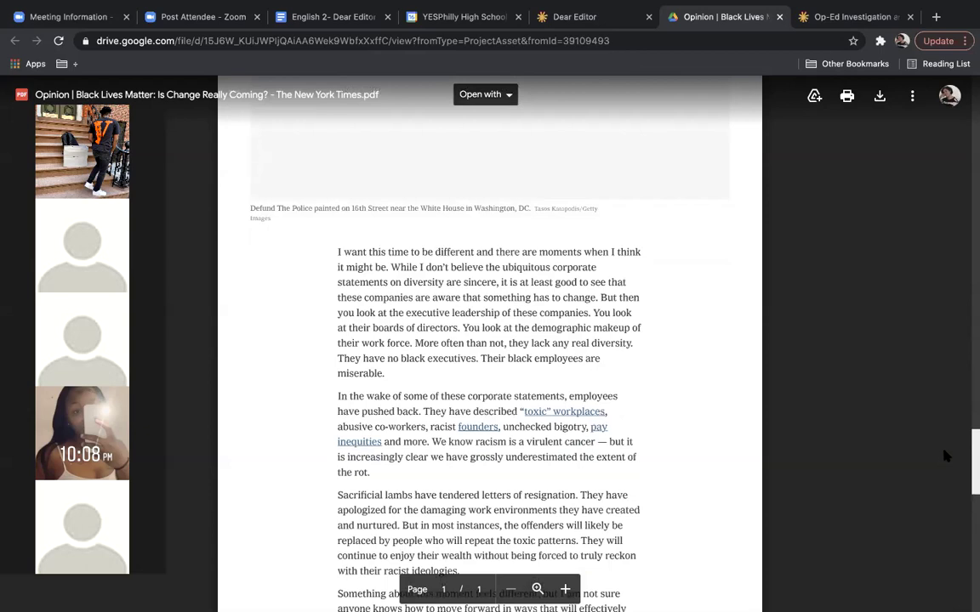
left_click_drag(972, 481, 973, 600)
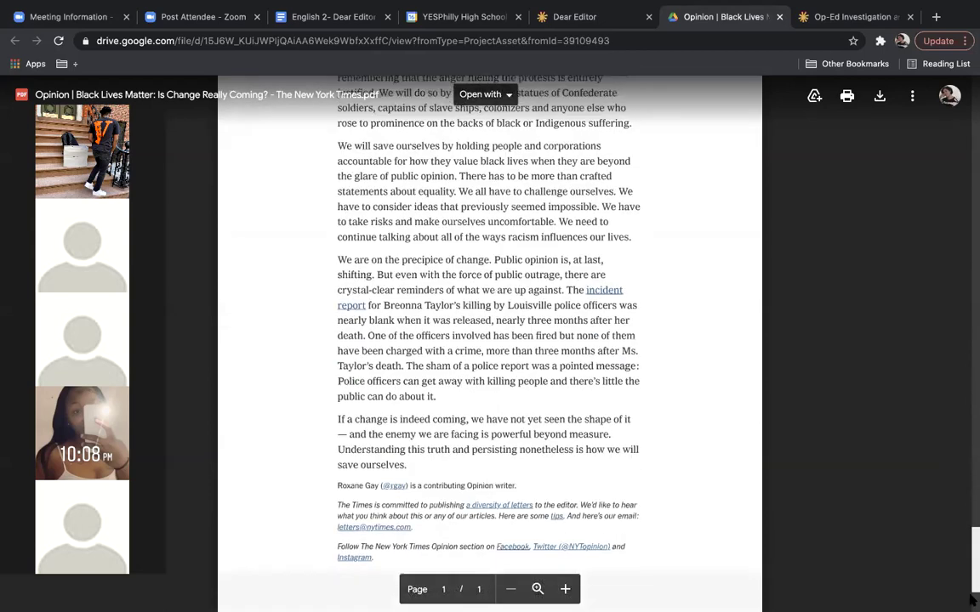
scroll(926, 562, "up", 3)
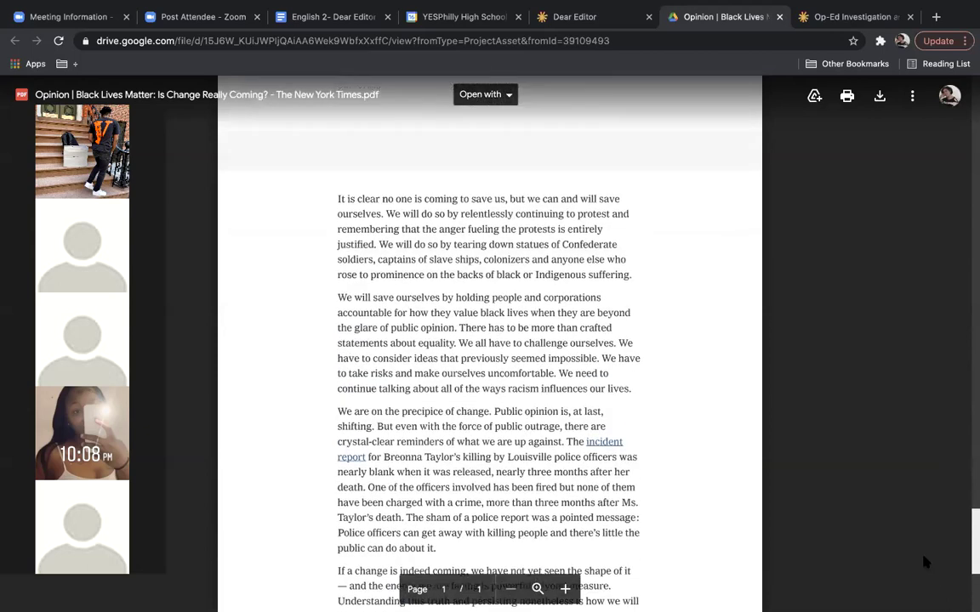
scroll(925, 563, "down", 3)
scroll(933, 575, "up", 2)
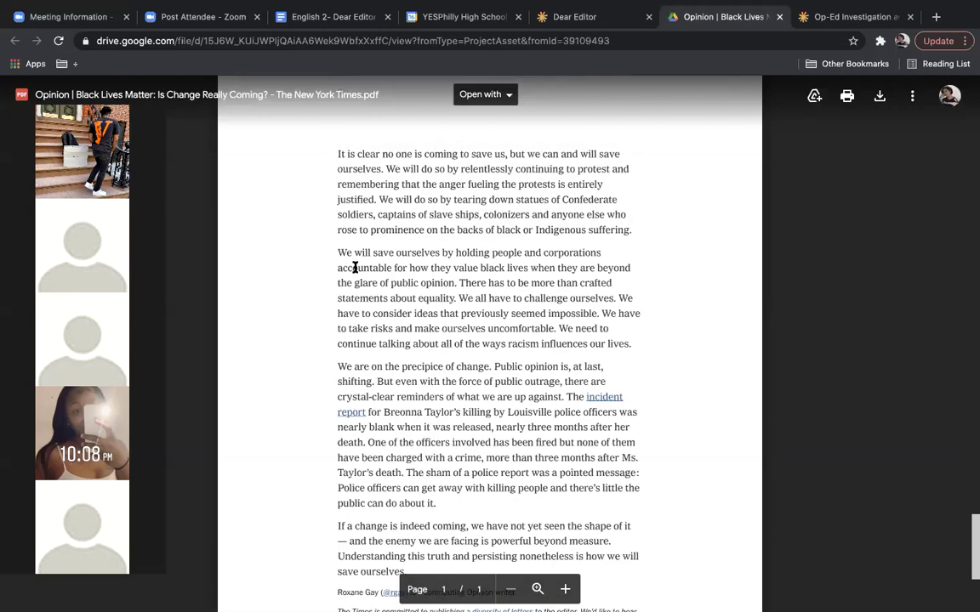
mouse_move(972, 538)
left_mouse_down()
mouse_move(899, 464)
mouse_move(962, 495)
mouse_move(951, 511)
mouse_move(935, 483)
mouse_move(958, 540)
left_mouse_up()
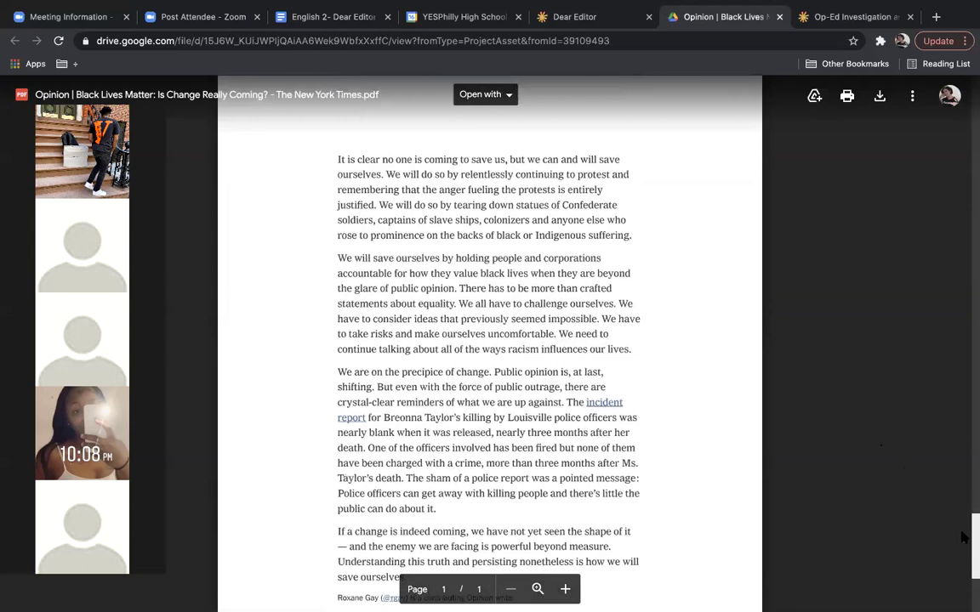
left_click_drag(374, 170, 360, 164)
left_click(361, 164)
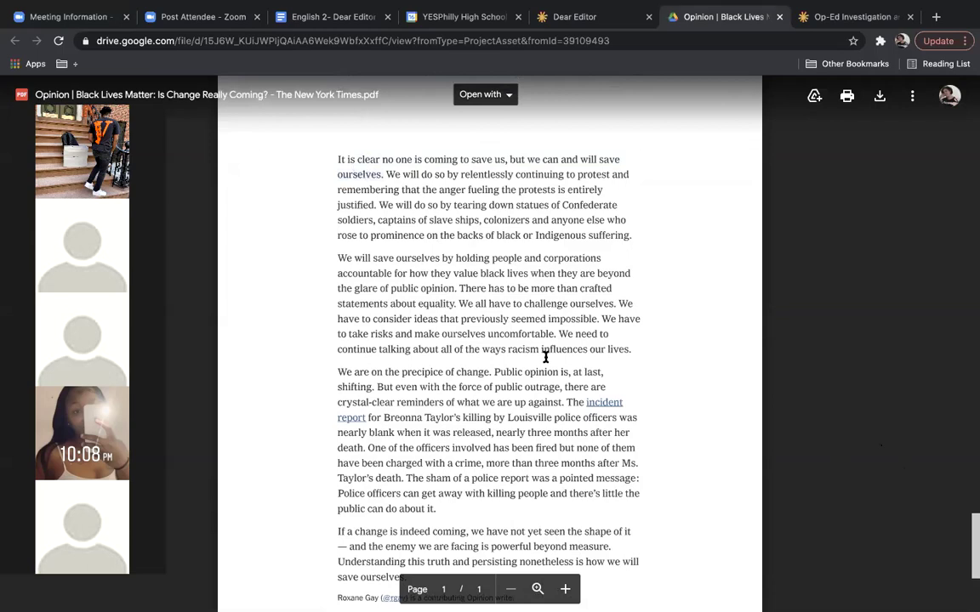
left_click_drag(631, 349, 542, 296)
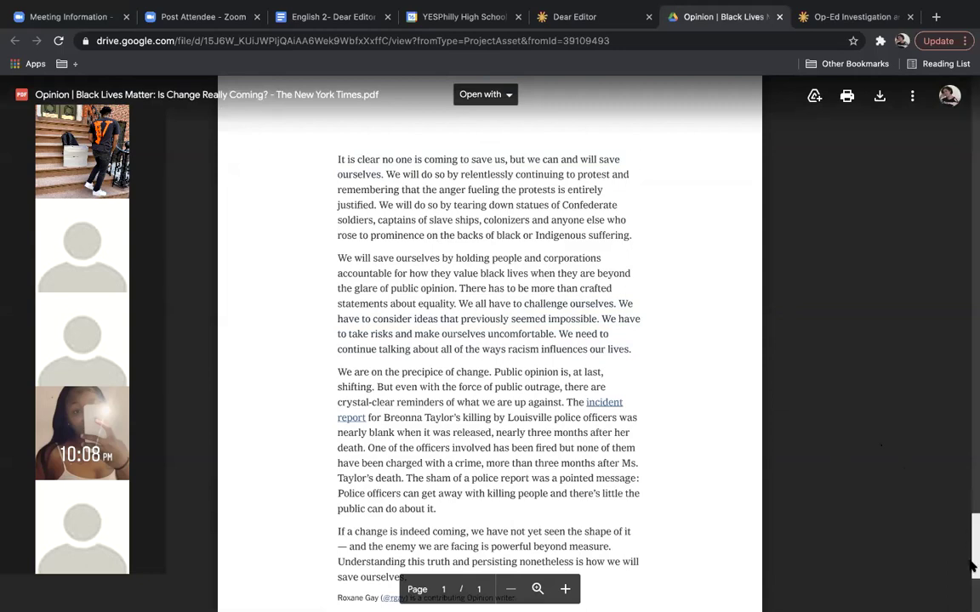
Step: Review the op-ed's final paragraphs, from "We will save ourselves" down to the Roxane Gay author note and page footer
scroll(974, 565, "down", 3)
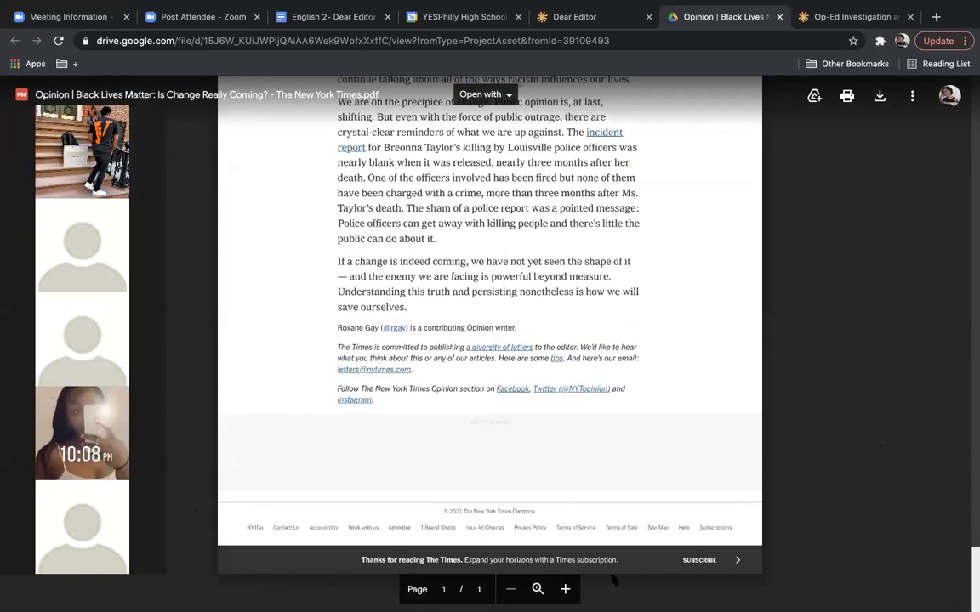
scroll(972, 561, "up", 3)
scroll(945, 531, "down", 3)
scroll(927, 565, "up", 3)
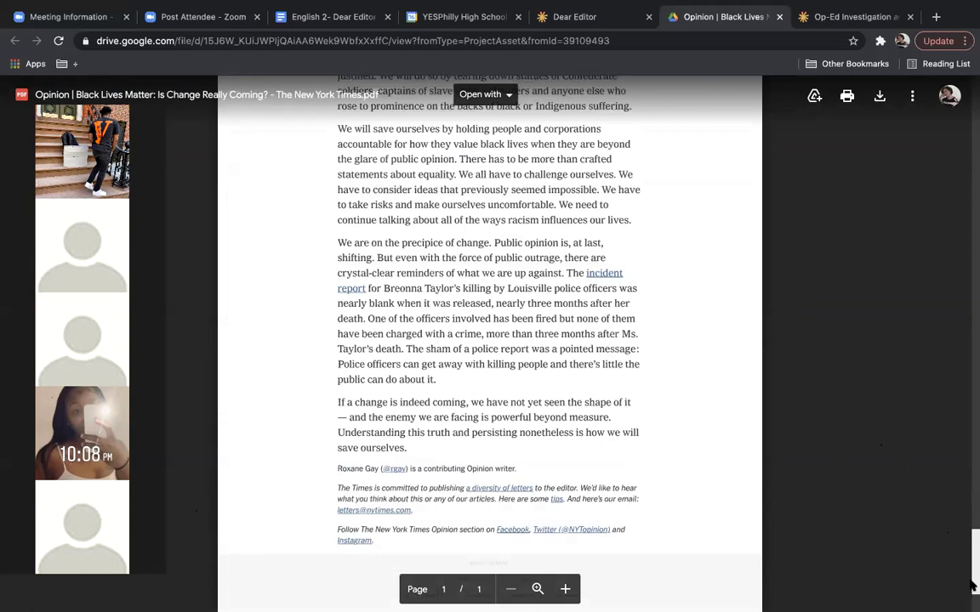
scroll(876, 528, "down", 2)
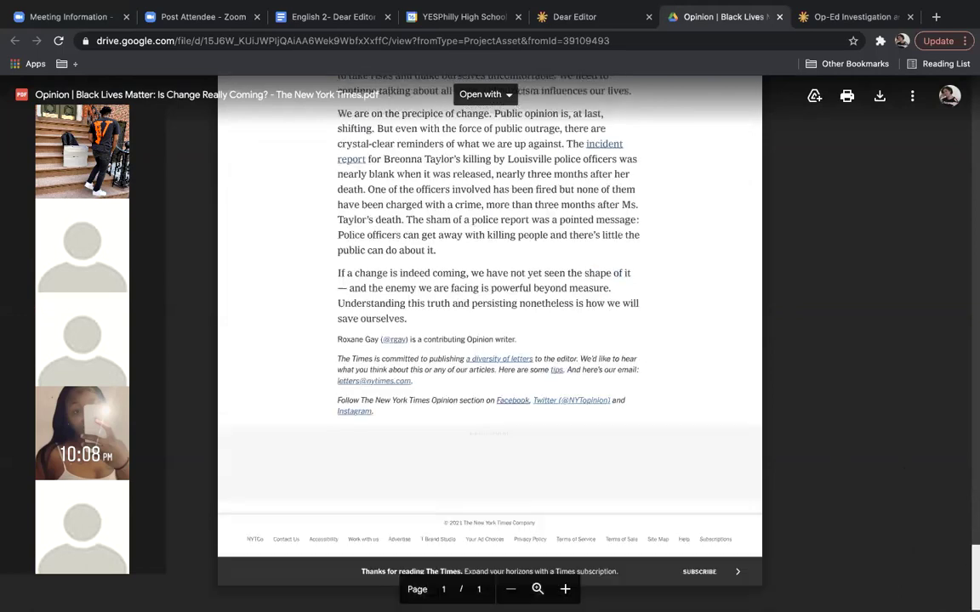
scroll(946, 579, "up", 3)
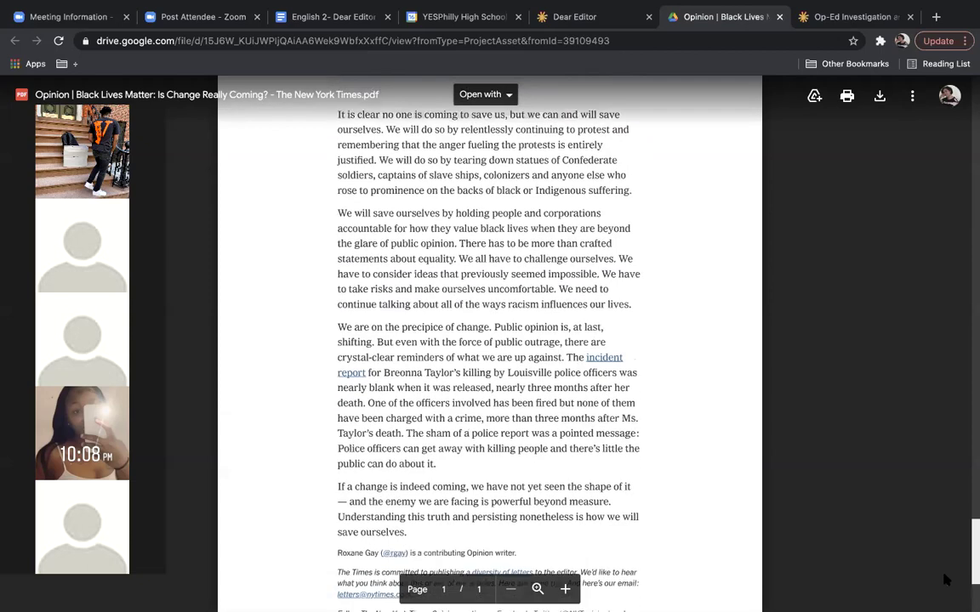
scroll(946, 579, "down", 3)
scroll(946, 579, "up", 3)
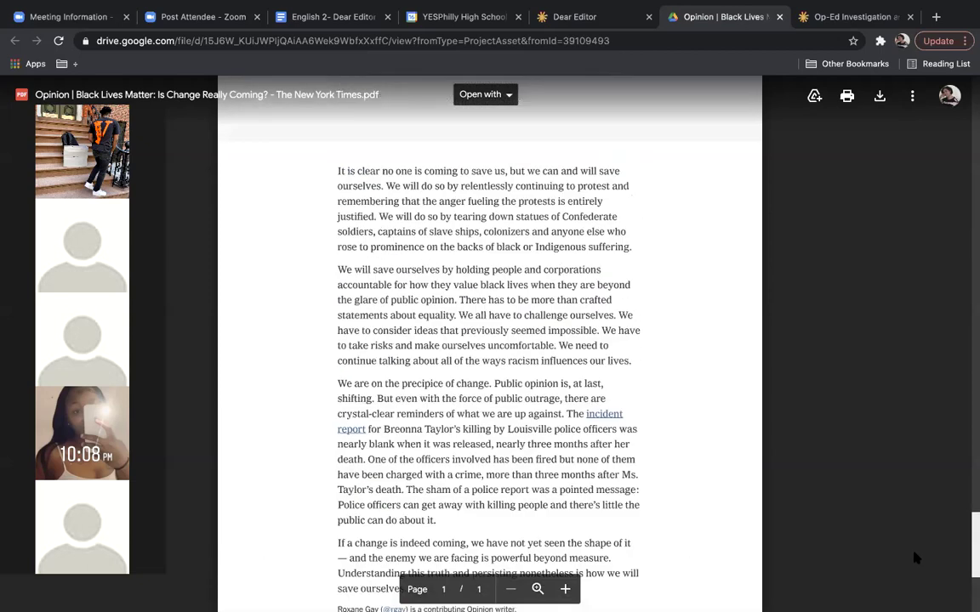
scroll(946, 579, "down", 3)
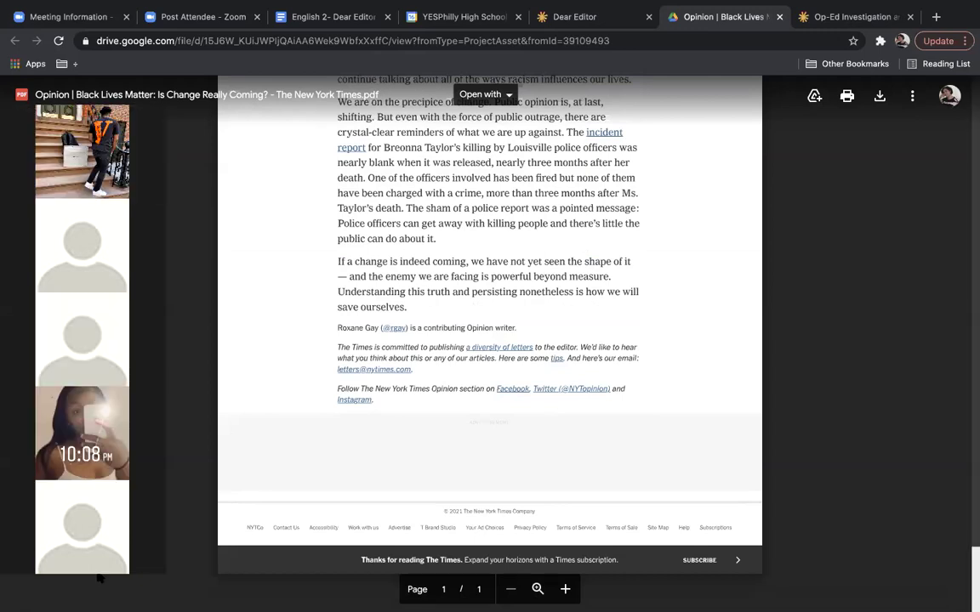
scroll(960, 567, "up", 2)
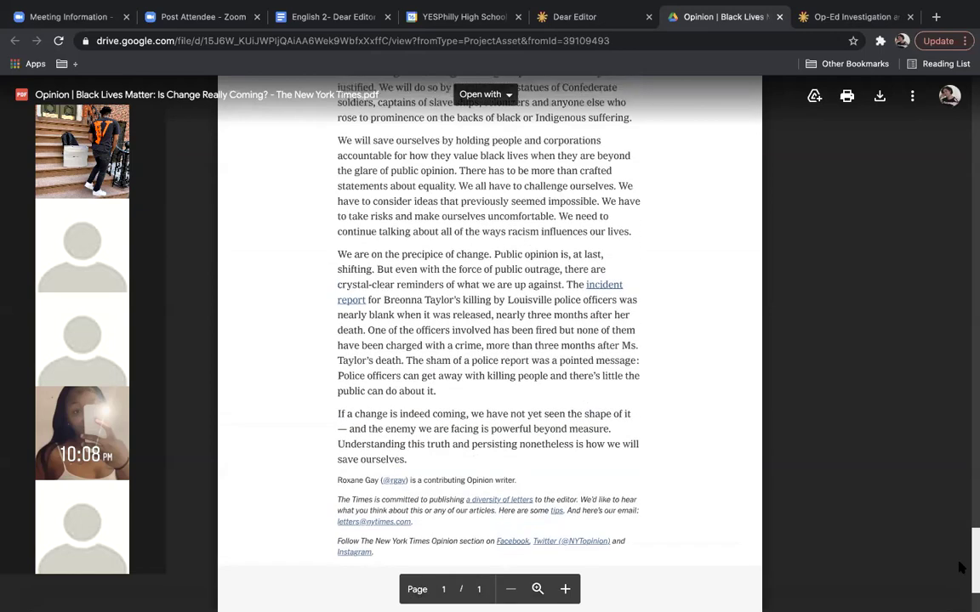
scroll(959, 567, "up", 1)
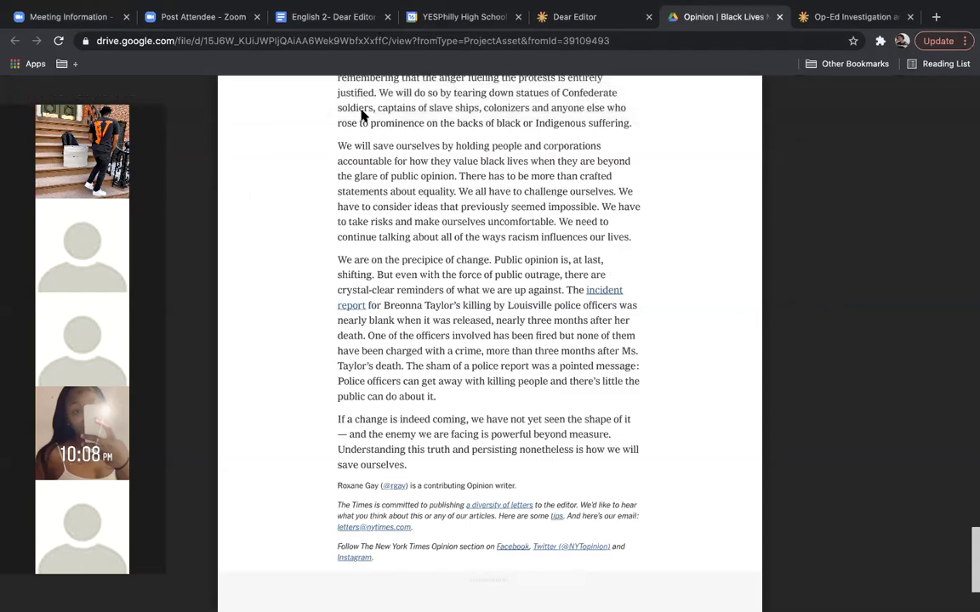
Step: Search Google for "abolitionist" in the meeting information tab and view the dictionary definition
left_click(68, 16)
left_click(124, 41)
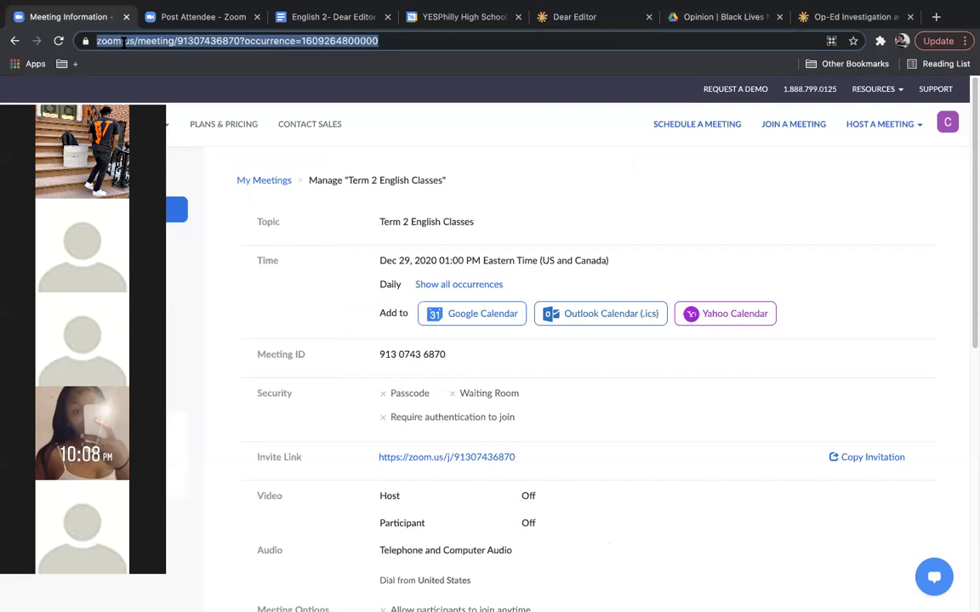
type("abolitioni")
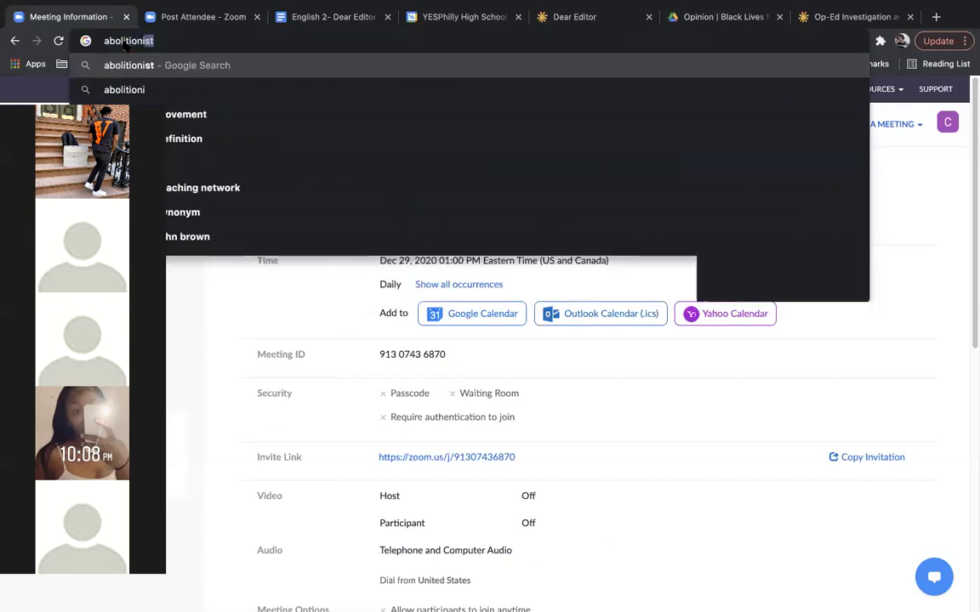
key("Return")
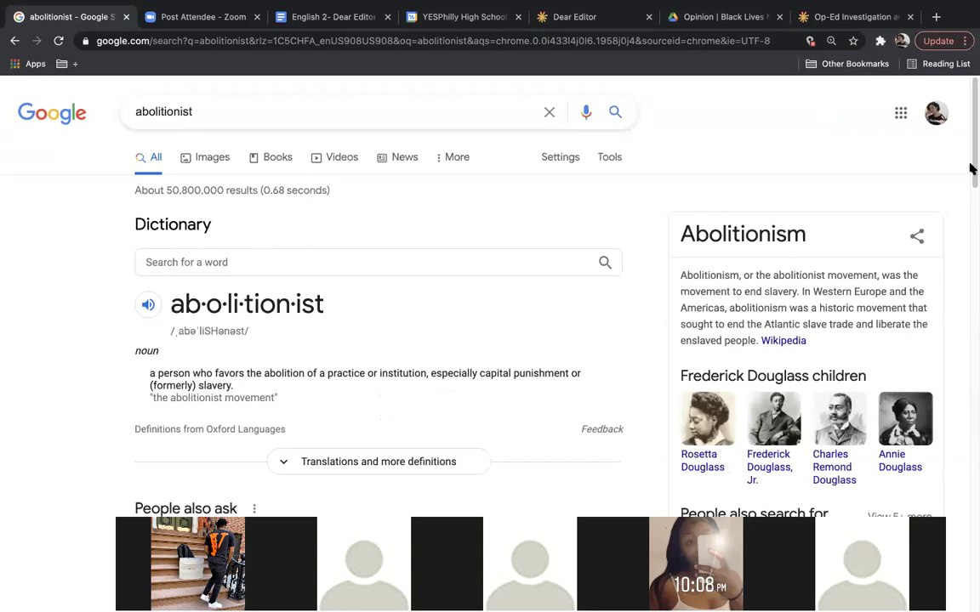
scroll(970, 170, "down", 1)
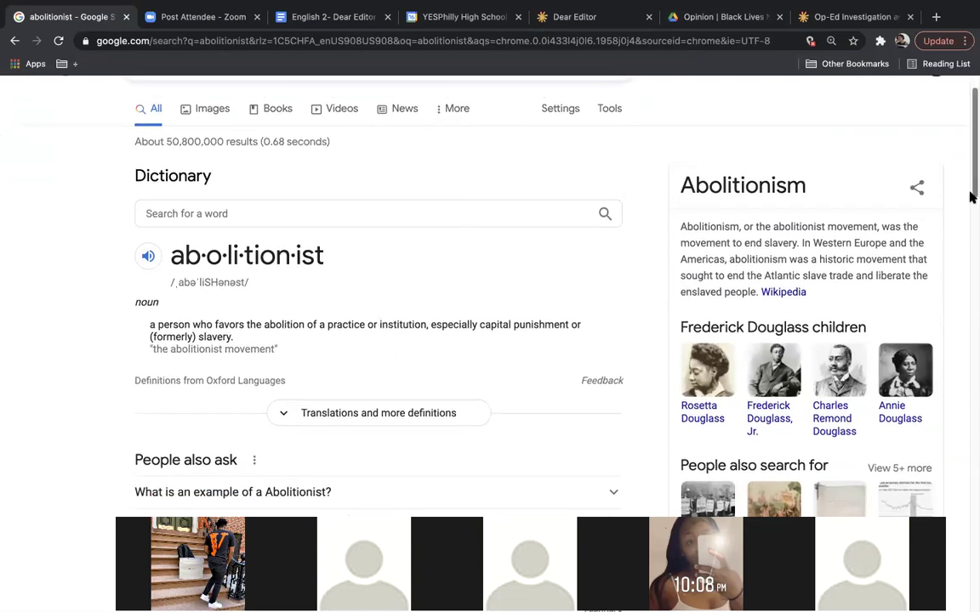
scroll(970, 196, "up", 1)
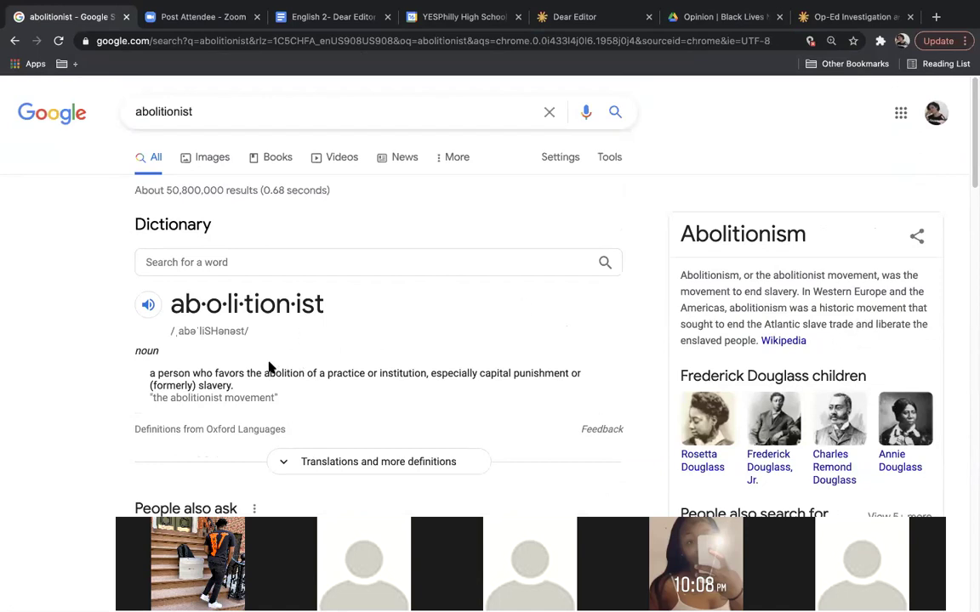
Step: Point out the dictionary definition of abolitionist and its example phrase "the abolitionist movement" by highlighting the text
left_click_drag(269, 374, 302, 408)
left_click(279, 387)
triple_click(254, 368)
left_click(253, 371)
left_click_drag(268, 383, 215, 375)
triple_click(197, 372)
triple_click(213, 397)
left_click_drag(232, 411, 219, 430)
triple_click(142, 366)
left_click(174, 380)
Step: Skim the abolitionist search results down to the related searches, then return to the dictionary definition
scroll(973, 203, "down", 4)
scroll(961, 178, "down", 2)
scroll(956, 160, "up", 2)
scroll(972, 201, "down", 3)
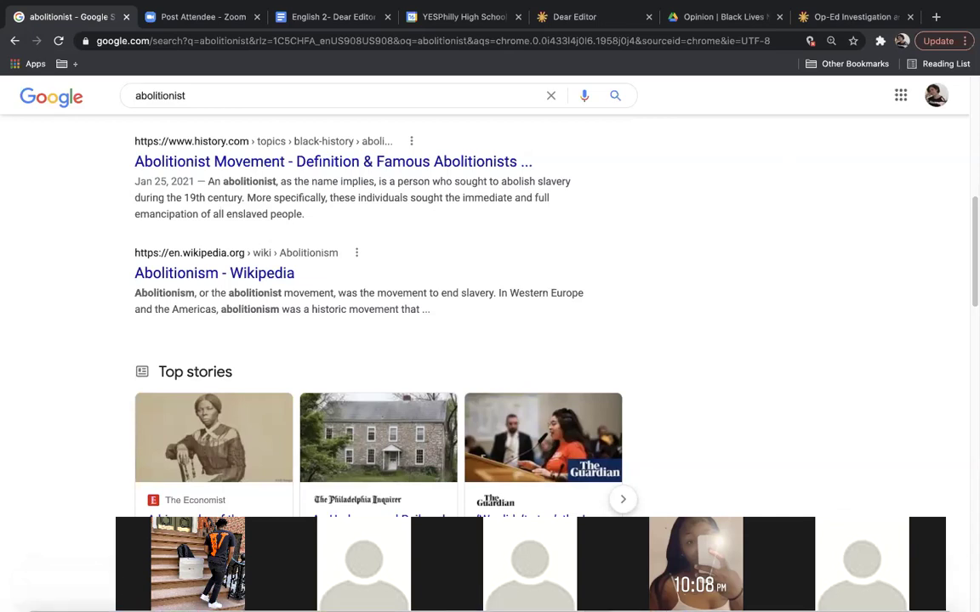
left_click(970, 140)
left_click_drag(970, 140, 877, 544)
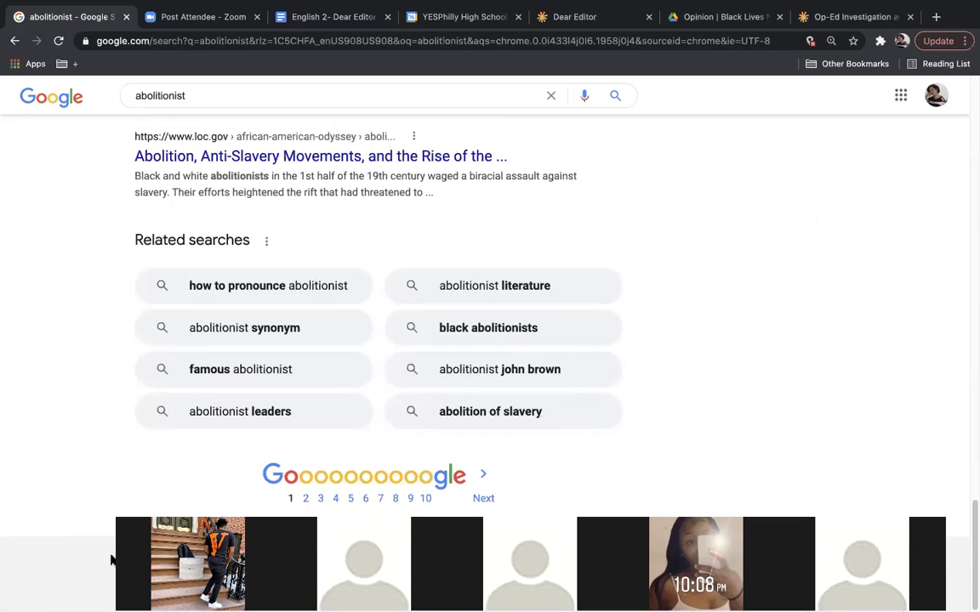
left_click_drag(972, 522, 862, 179)
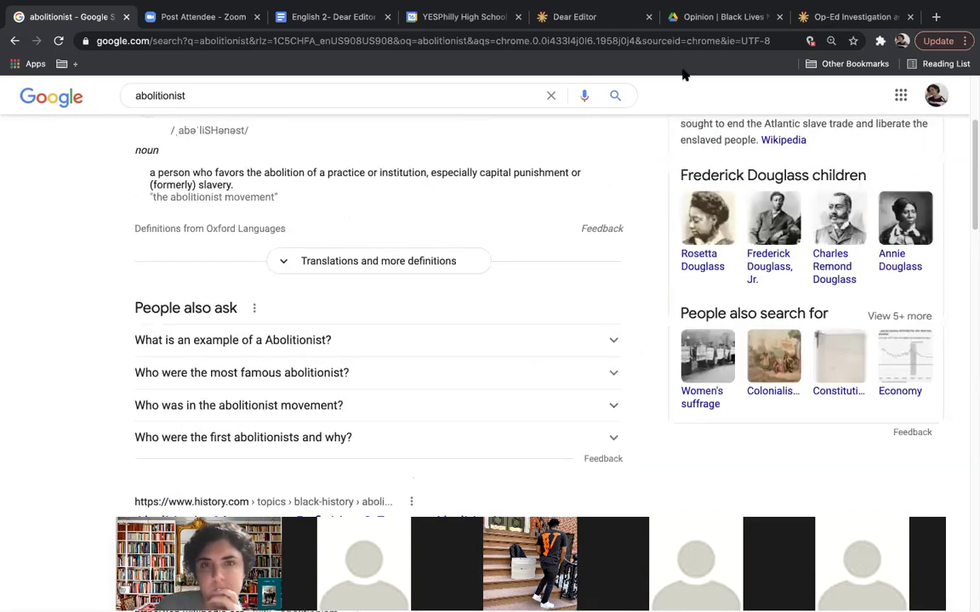
Step: Check the Dear Editor project and op-ed, then open the Op-Ed Investigation and Discovery worksheet at Step 2: Dissecting the Introduction
left_click(571, 17)
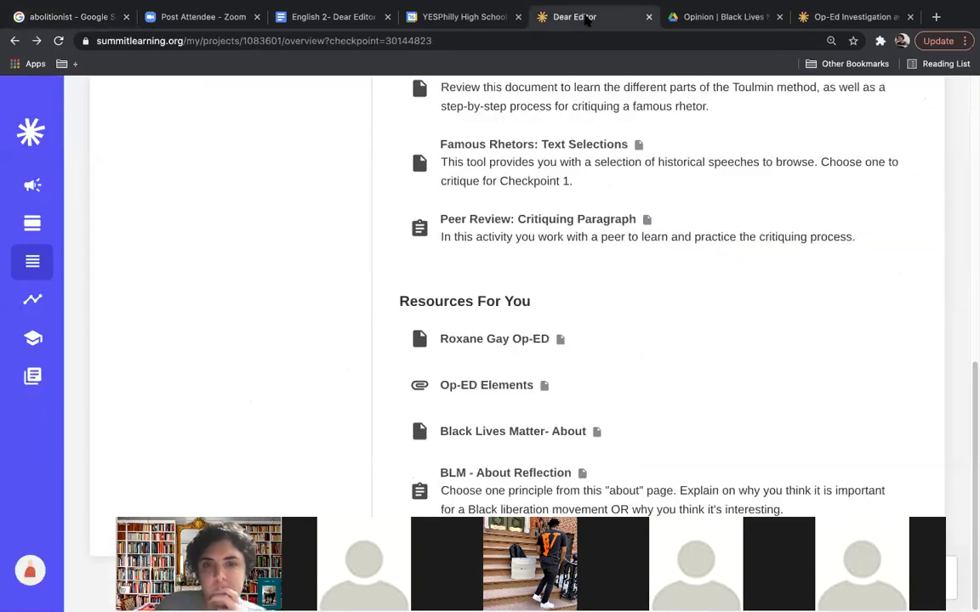
left_click(724, 16)
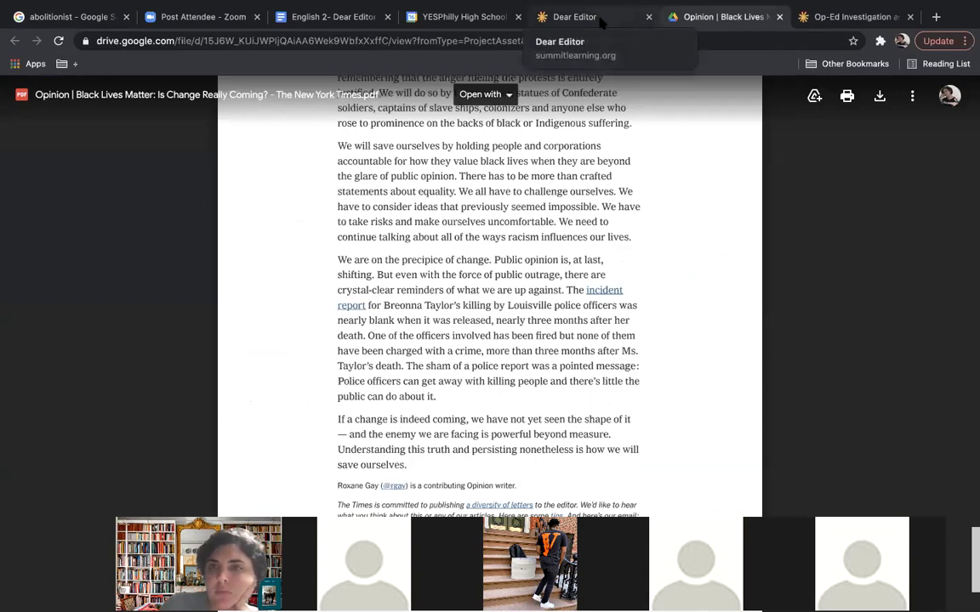
left_click(538, 12)
left_click(887, 13)
left_click_drag(971, 202, 942, 485)
scroll(925, 367, "down", 1)
scroll(919, 360, "up", 2)
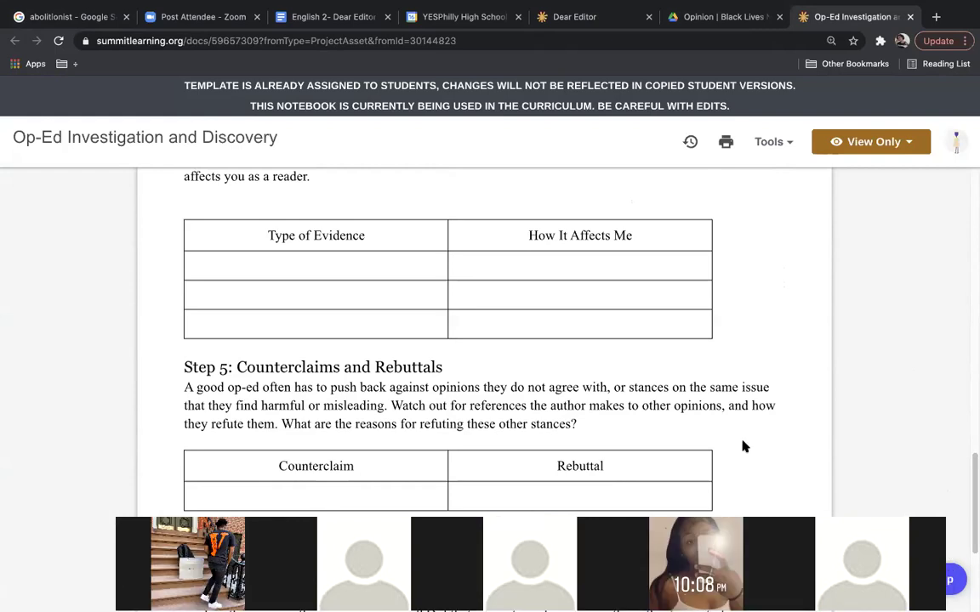
left_click(971, 447)
left_click_drag(972, 448, 910, 517)
scroll(824, 413, "up", 10)
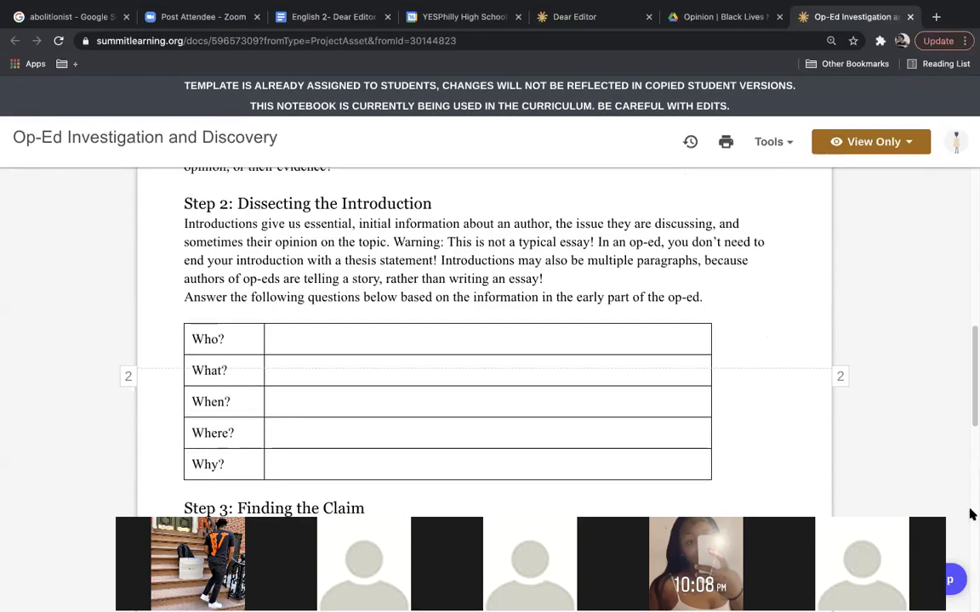
Step: Review the worksheet's sections from Step 2 through Step 6: Conclusions and Reflections, then return to Step 3: Finding the Claim
mouse_move(969, 609)
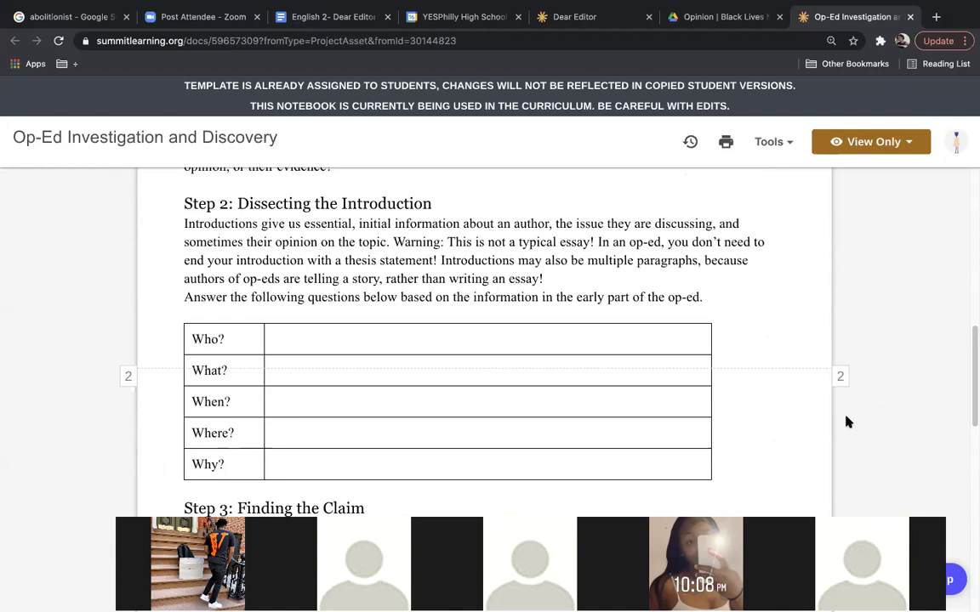
scroll(969, 379, "down", 2)
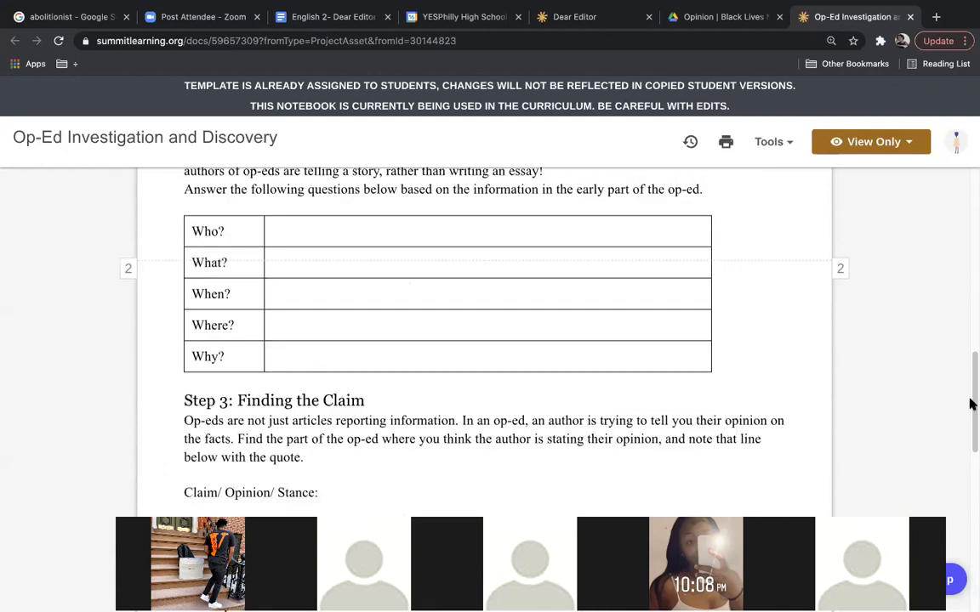
scroll(940, 387, "up", 2)
scroll(962, 416, "down", 5)
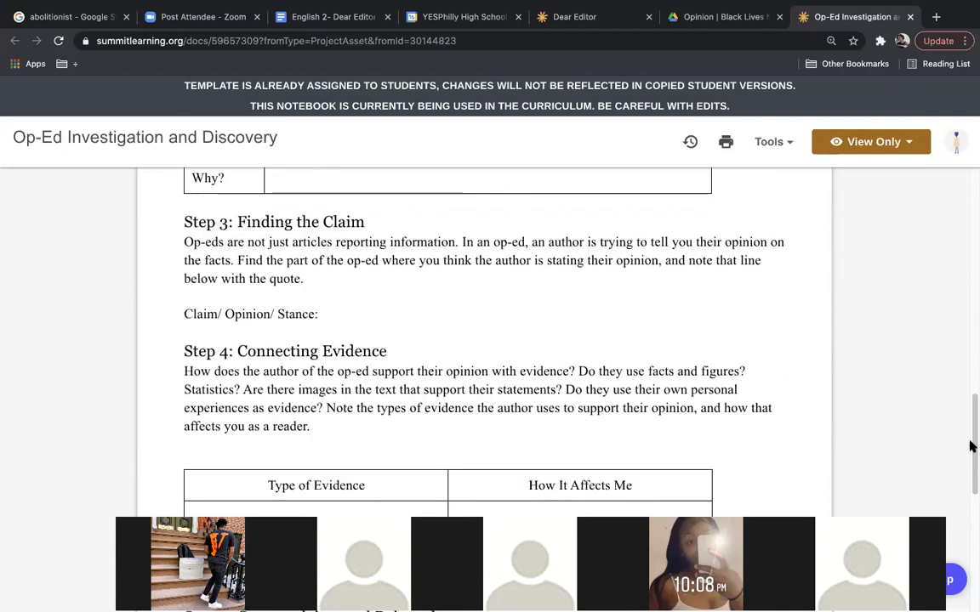
scroll(972, 465, "down", 3)
scroll(971, 494, "up", 2)
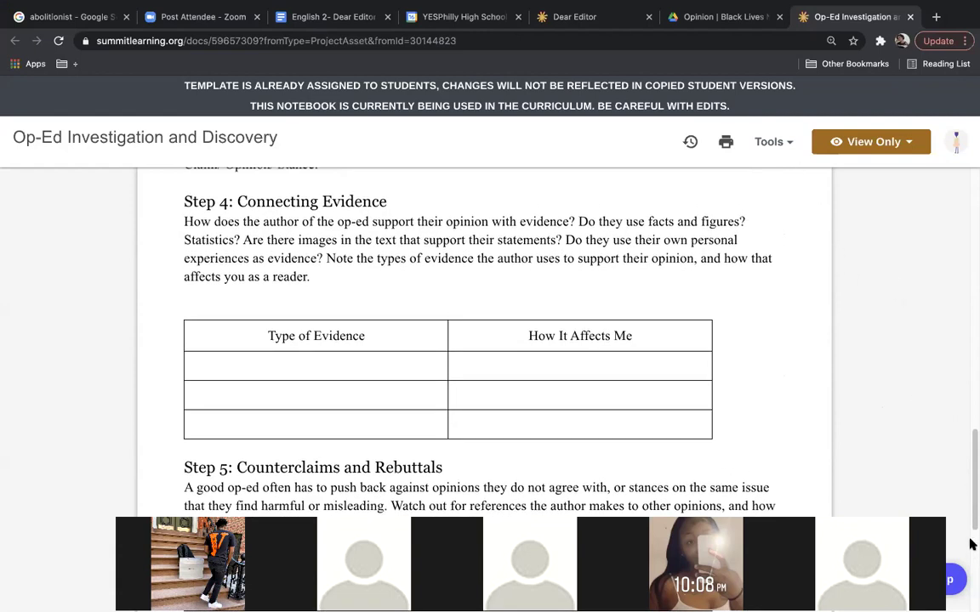
scroll(971, 520, "down", 1)
scroll(972, 532, "down", 2)
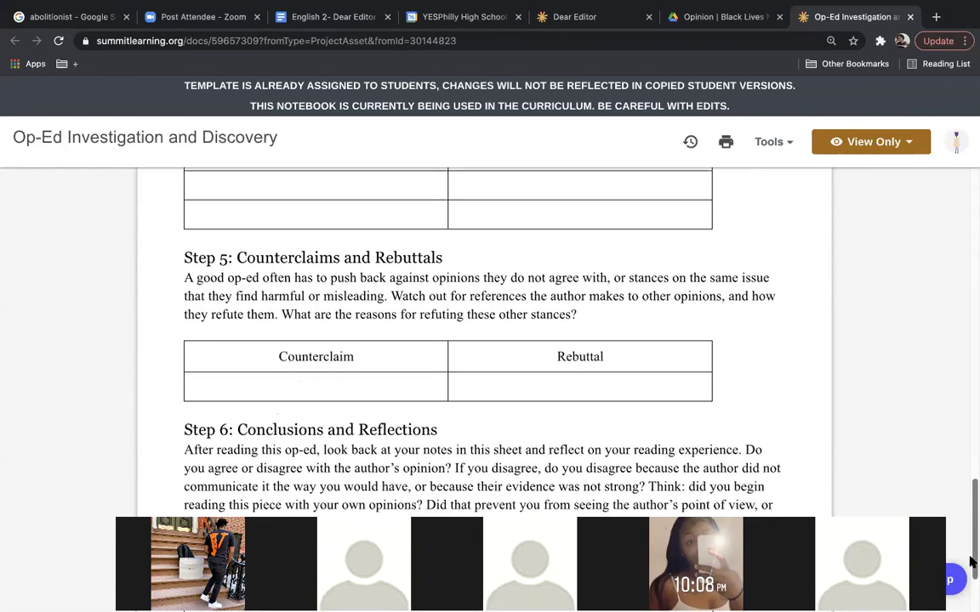
scroll(935, 501, "up", 4)
scroll(909, 482, "up", 1)
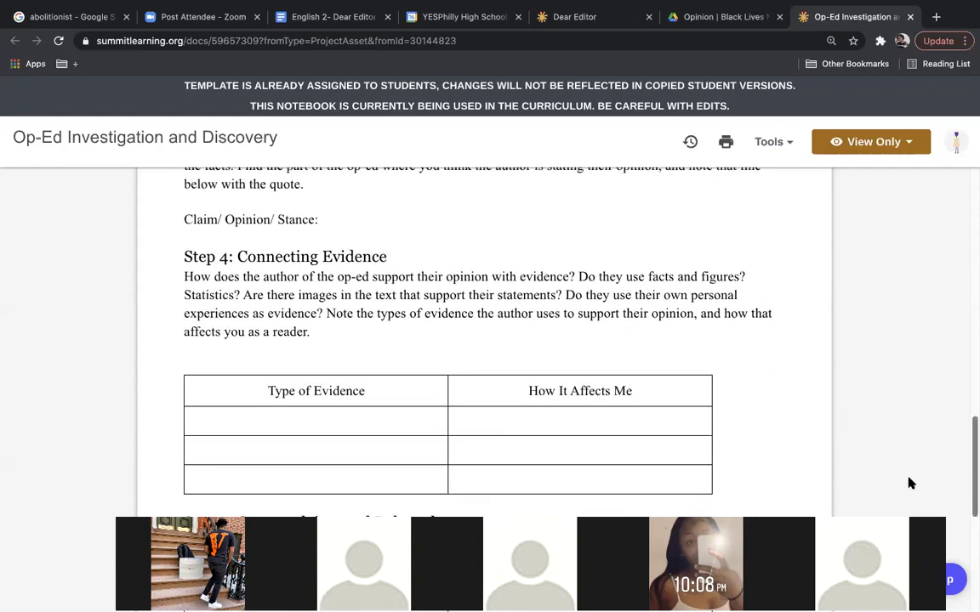
scroll(908, 483, "down", 4)
scroll(914, 502, "up", 2)
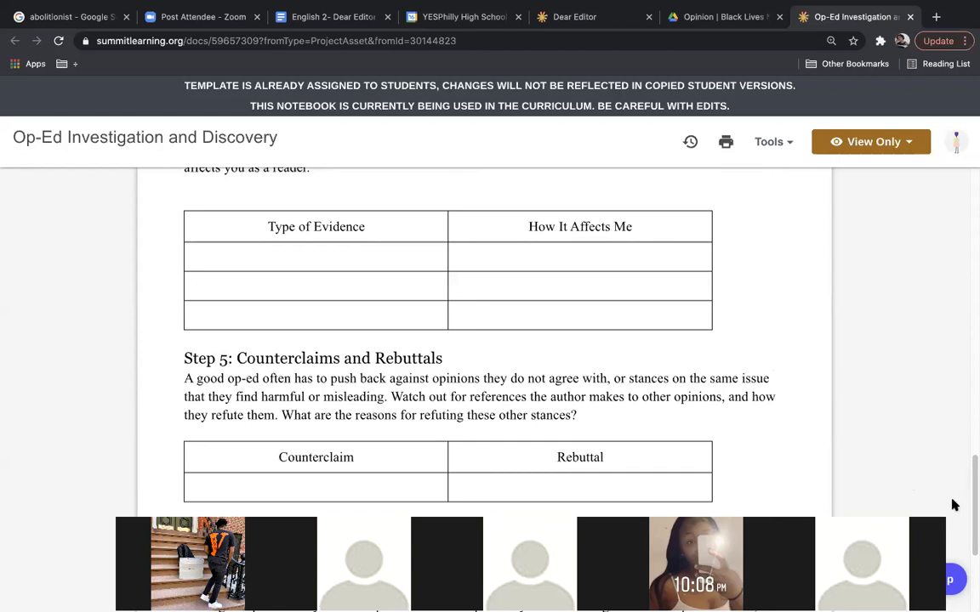
left_click_drag(971, 510, 920, 427)
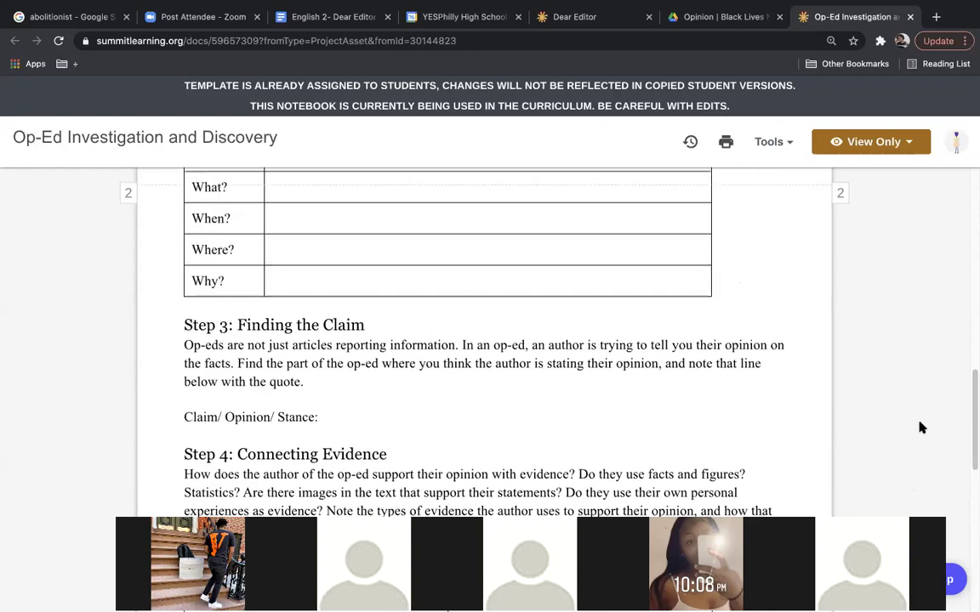
Step: Highlight the "Claim/ Opinion/ Stance:" line under Step 3 to point out where the author's claim is noted
triple_click(246, 416)
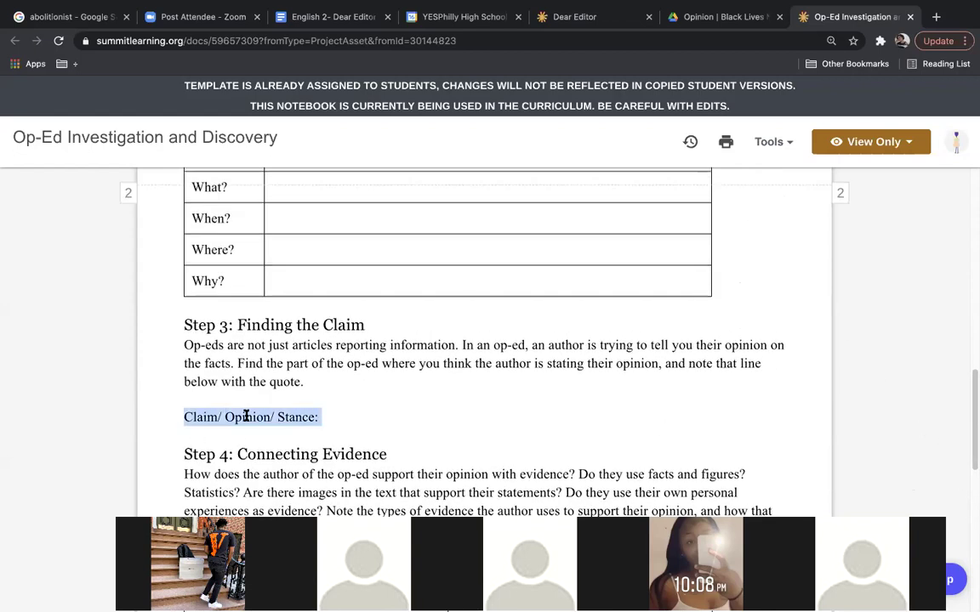
triple_click(332, 425)
left_click(331, 425)
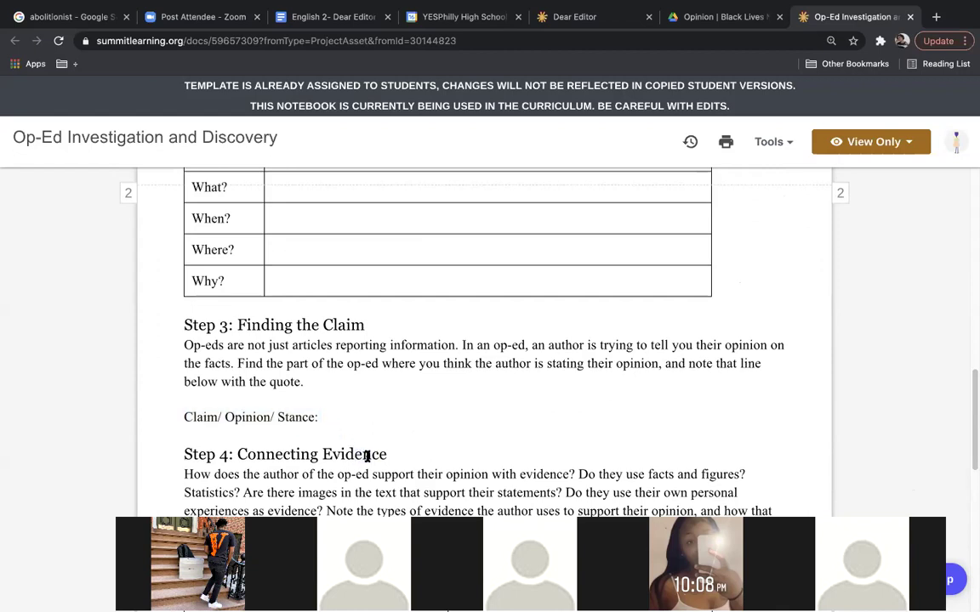
scroll(969, 470, "down", 3)
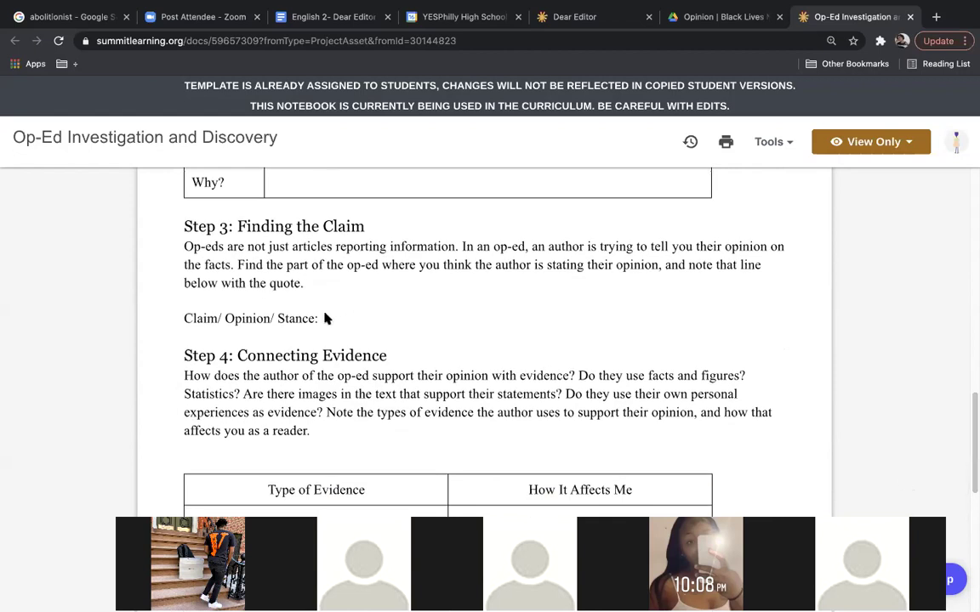
triple_click(319, 318)
triple_click(318, 317)
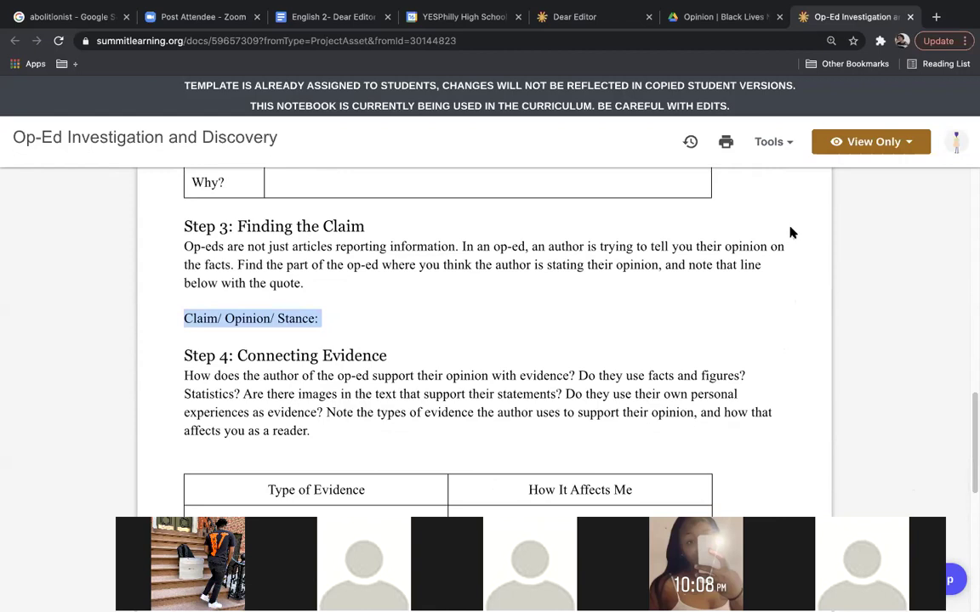
left_click(390, 299)
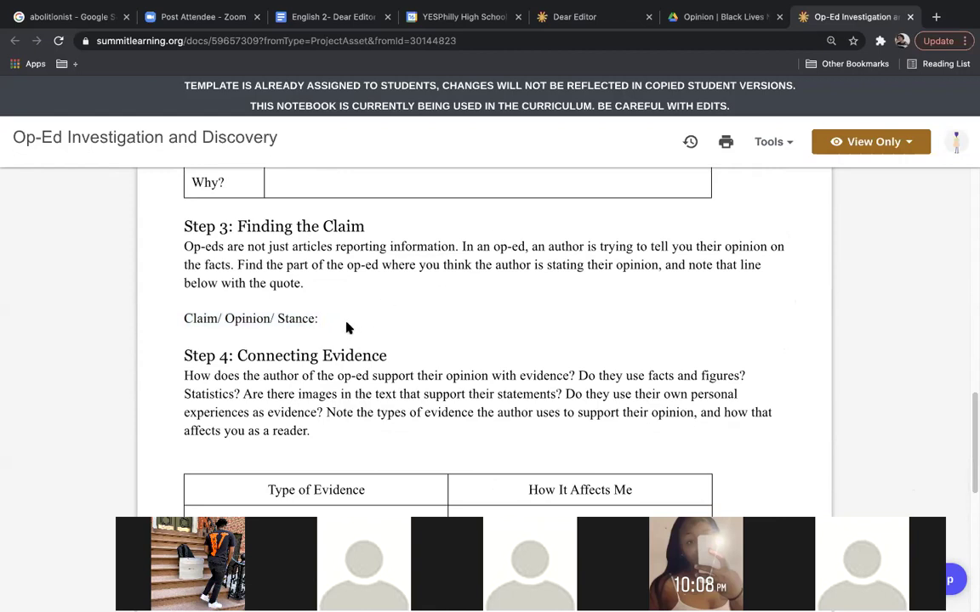
triple_click(319, 313)
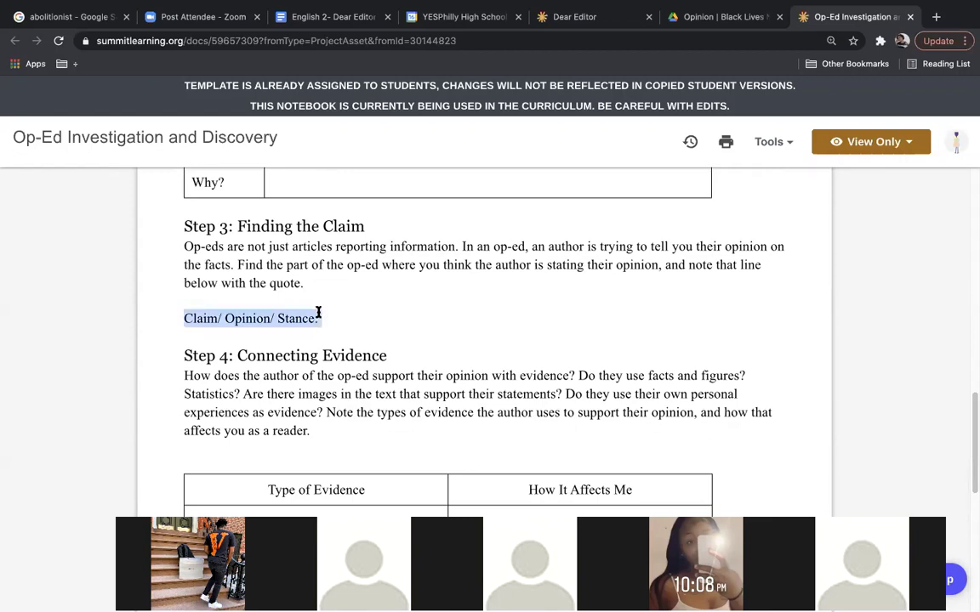
Step: Glance at the op-ed's closing paragraphs, then return to the worksheet and point at the space beside "Claim/ Opinion/ Stance:"
left_click(537, 16)
left_click(745, 19)
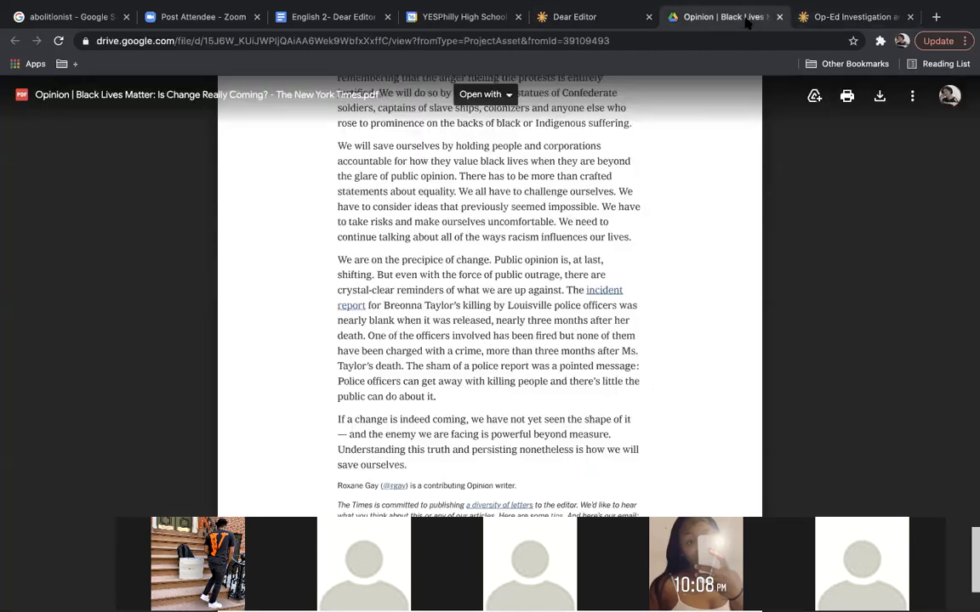
key("ctrl+Tab")
left_click(672, 17)
left_click(842, 17)
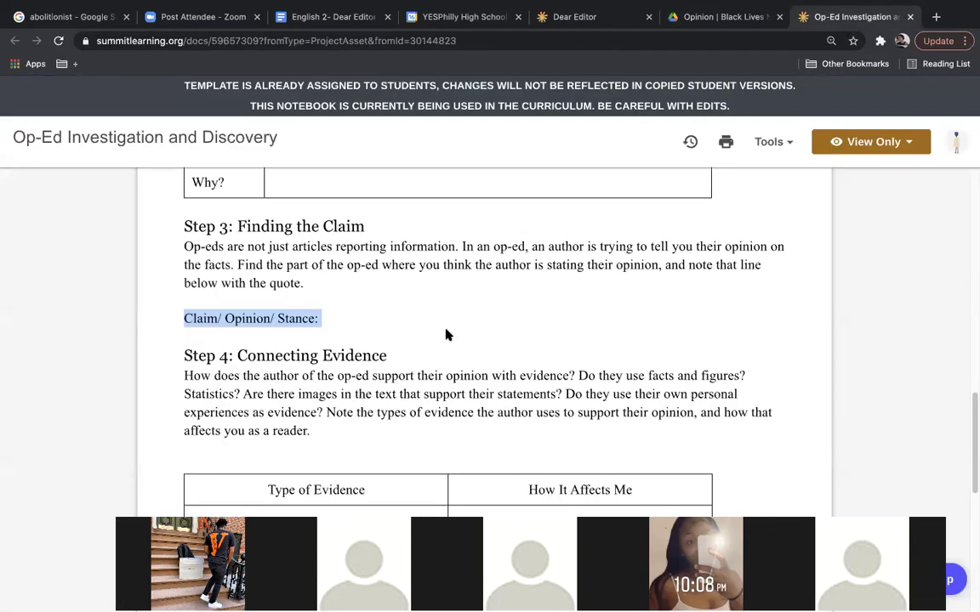
left_click(423, 340)
triple_click(377, 319)
left_click(363, 321)
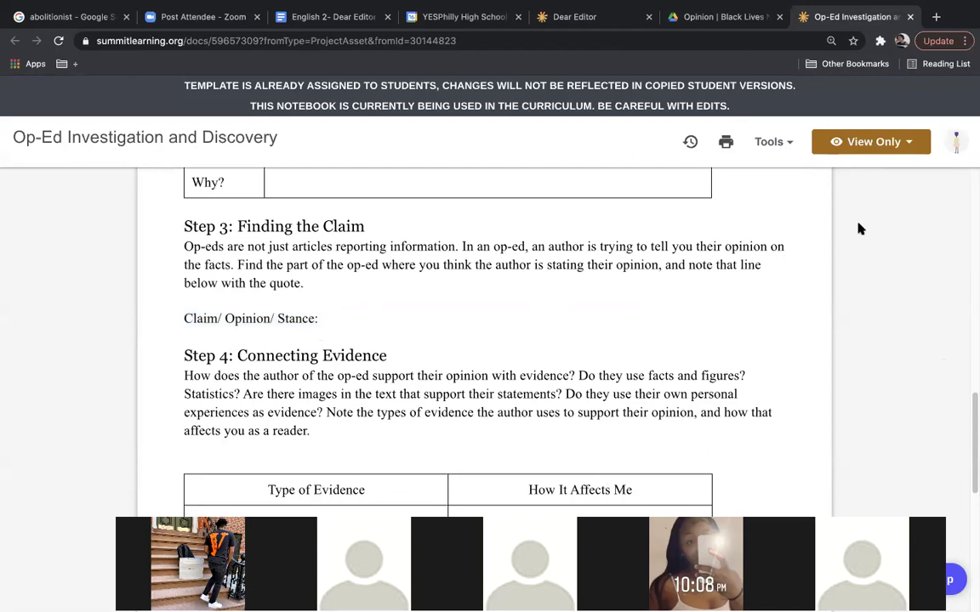
Step: Reread the op-ed's final paragraphs for the author's claim, then go back to the worksheet's Step 3
left_click(680, 17)
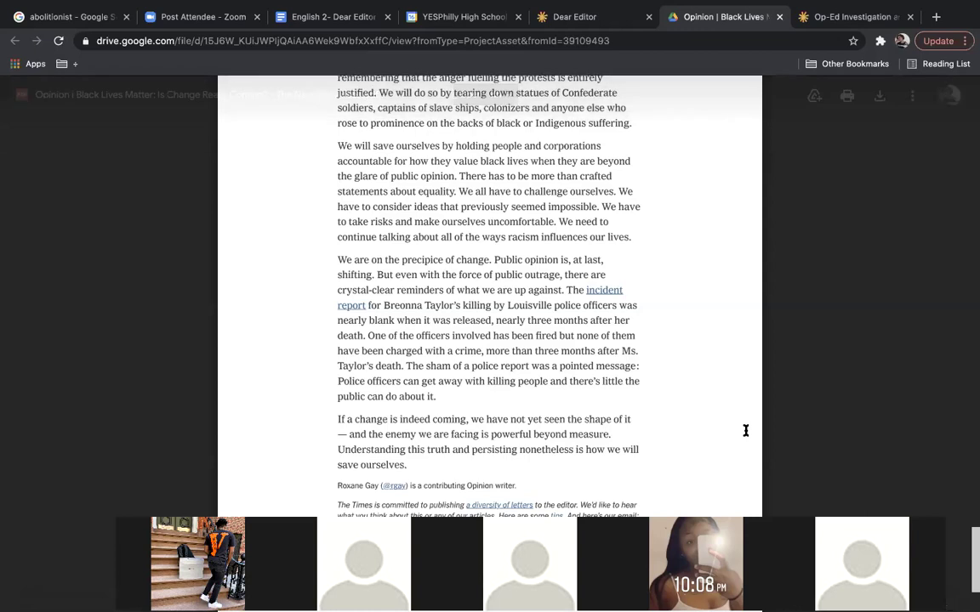
left_click(628, 21)
left_click(719, 25)
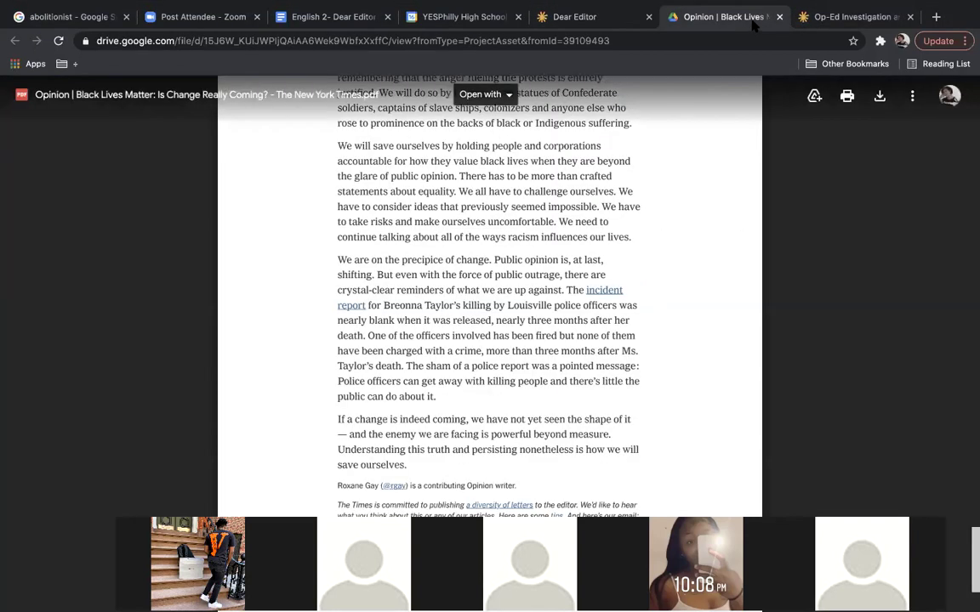
left_click(799, 24)
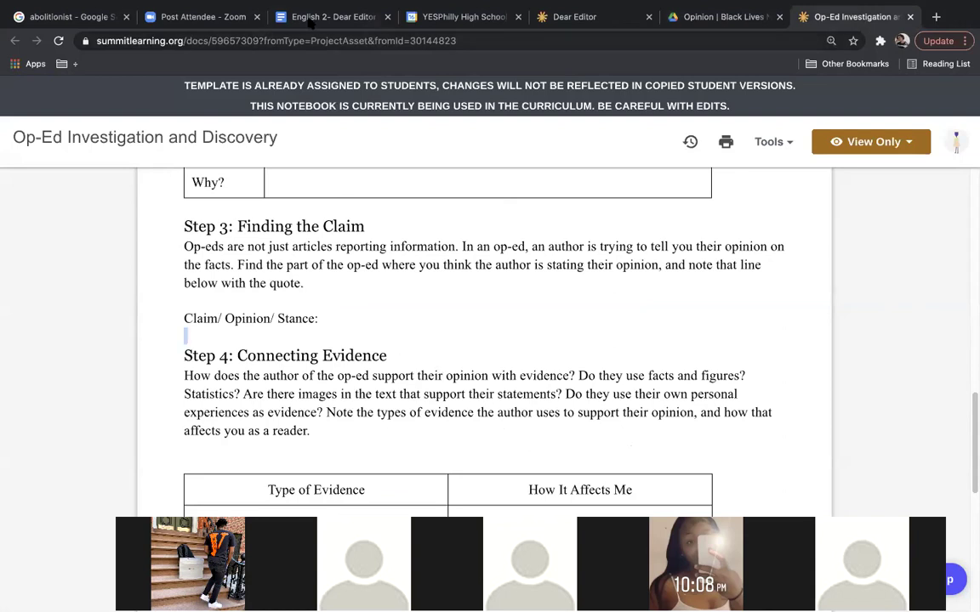
Step: Check the Step 4 evidence task in the English 2- Dear Editor agenda, then show the Dear Editor project's Resources For You
left_click(358, 18)
left_click(404, 20)
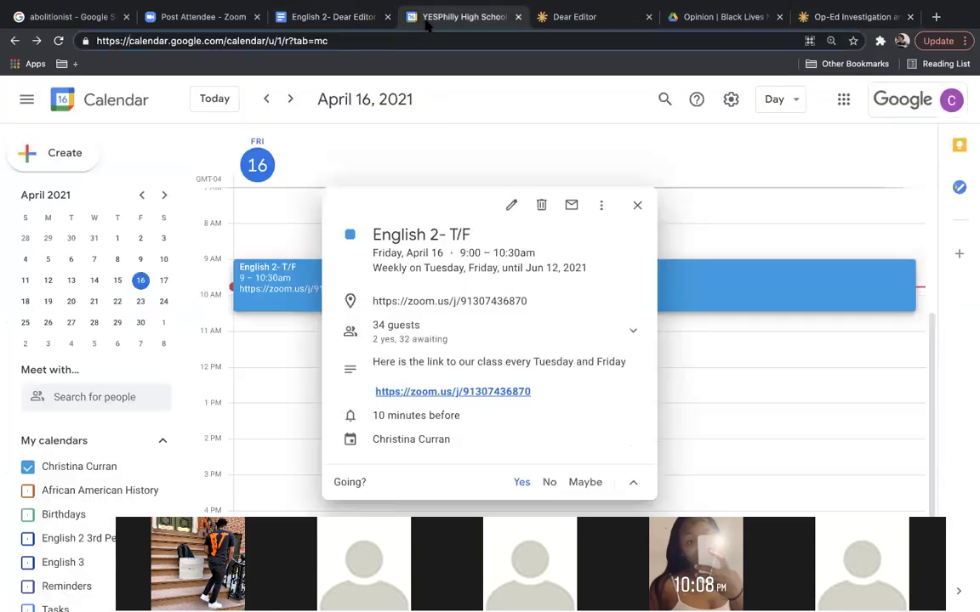
left_click(271, 20)
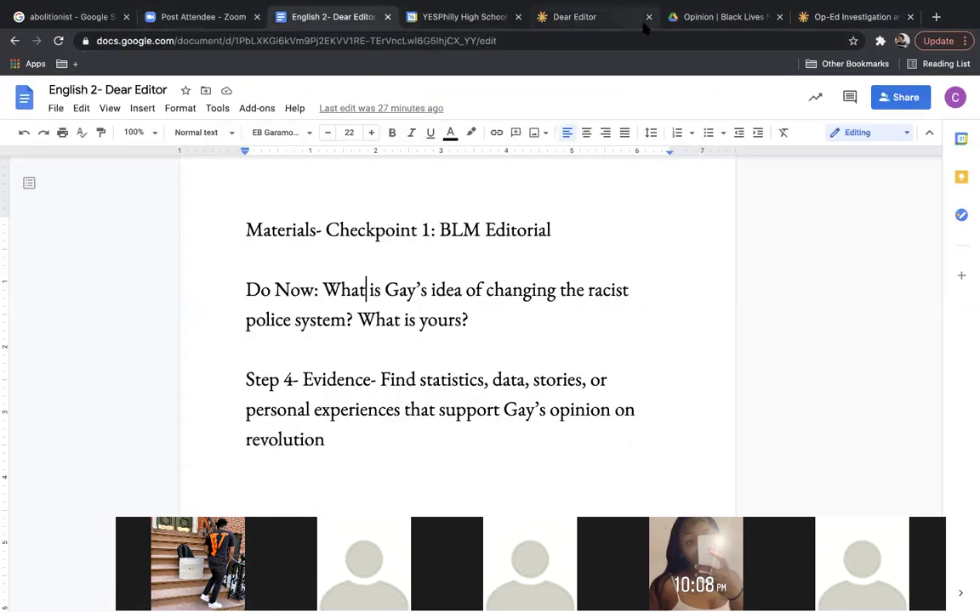
left_click(572, 20)
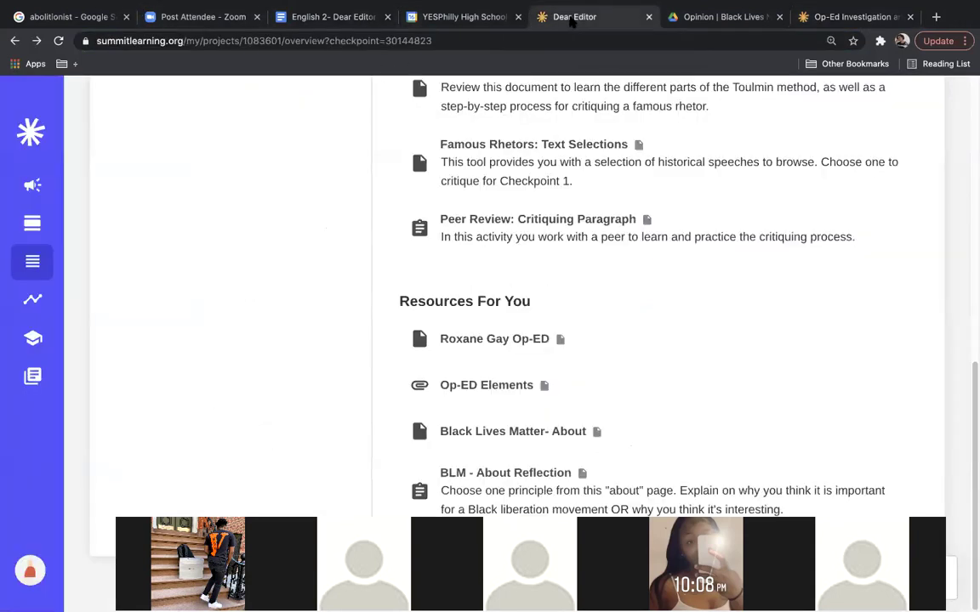
Step: Look through the class agenda, the op-ed and the project resources, then return to Step 3 of the Op-Ed Investigation and Discovery worksheet
left_click(490, 24)
left_click(348, 17)
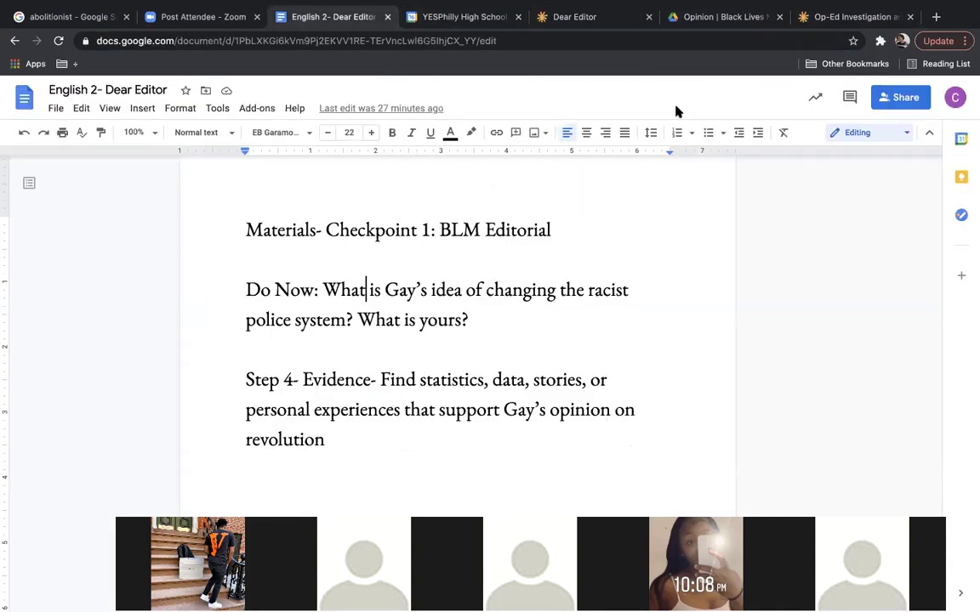
left_click(719, 19)
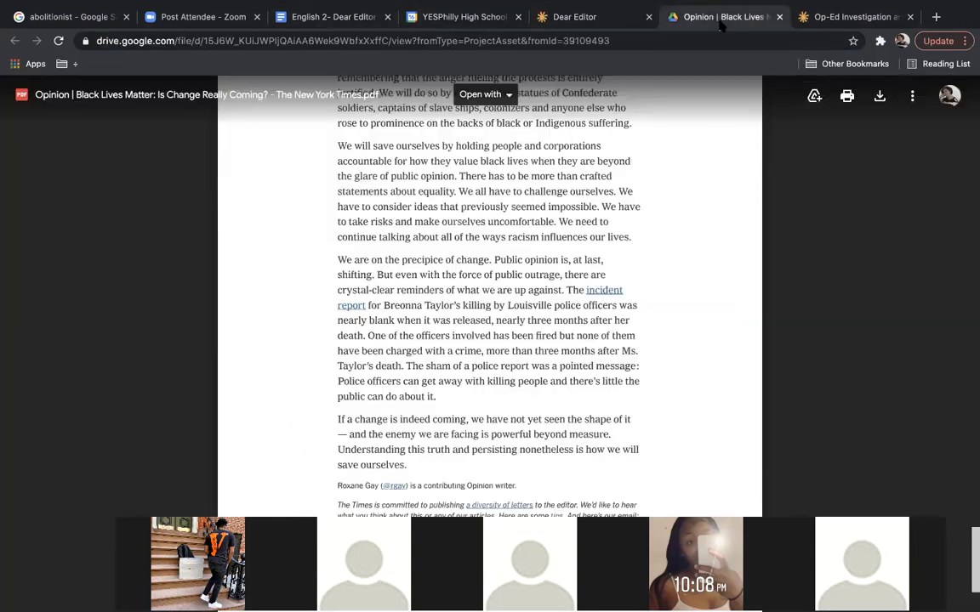
left_click(611, 28)
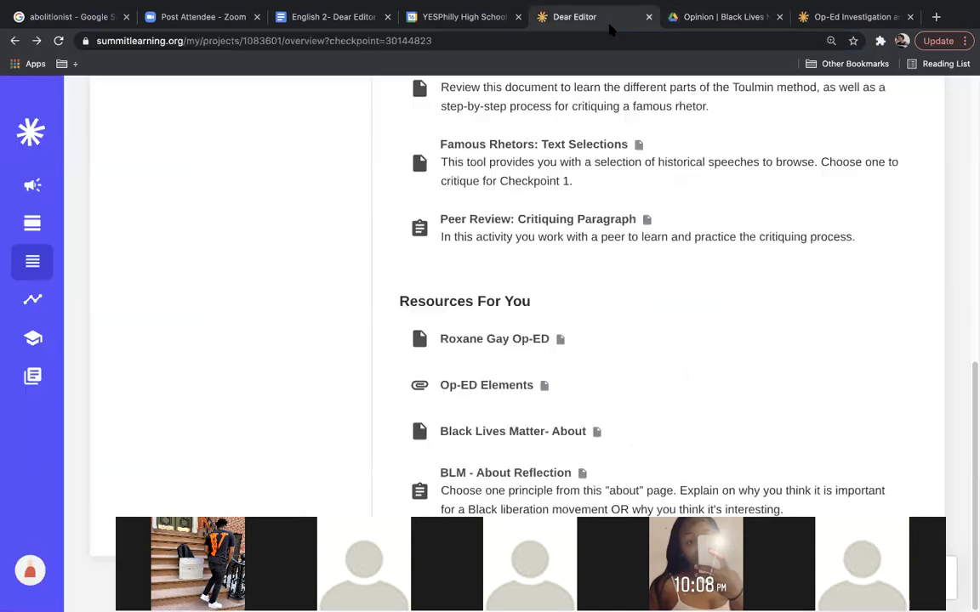
left_click(425, 22)
left_click(310, 18)
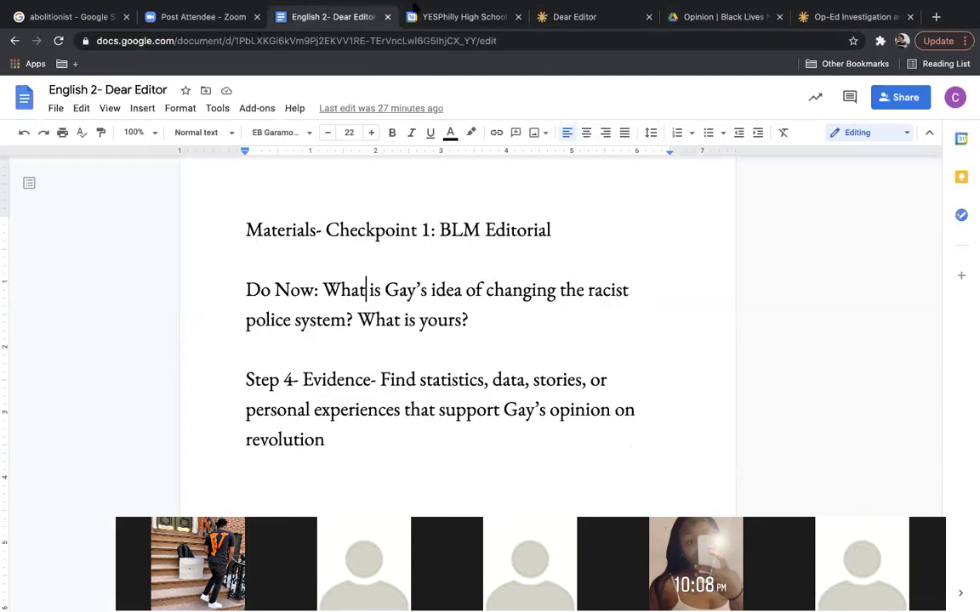
left_click(698, 17)
left_click(634, 19)
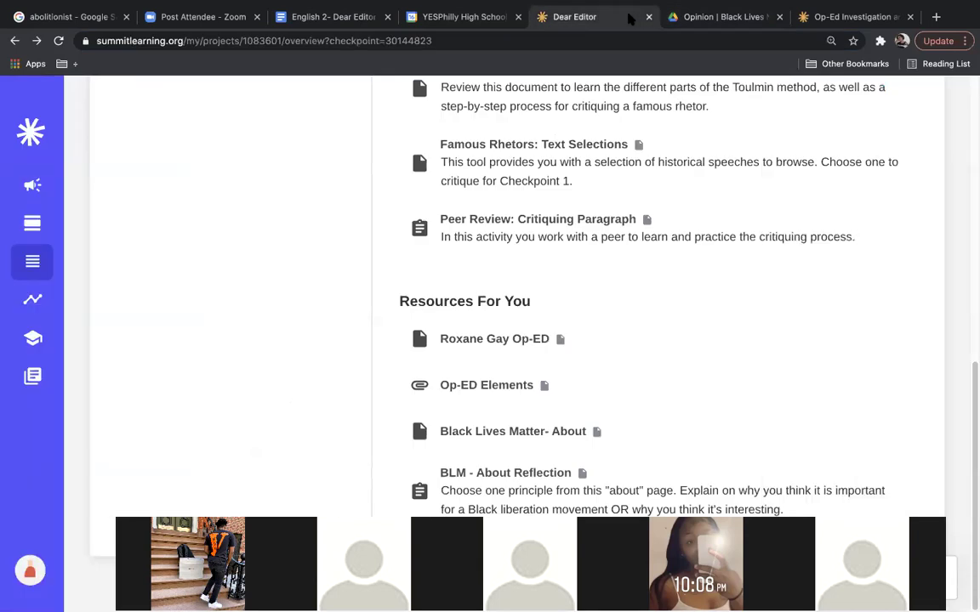
left_click(838, 17)
triple_click(509, 274)
left_click(429, 289)
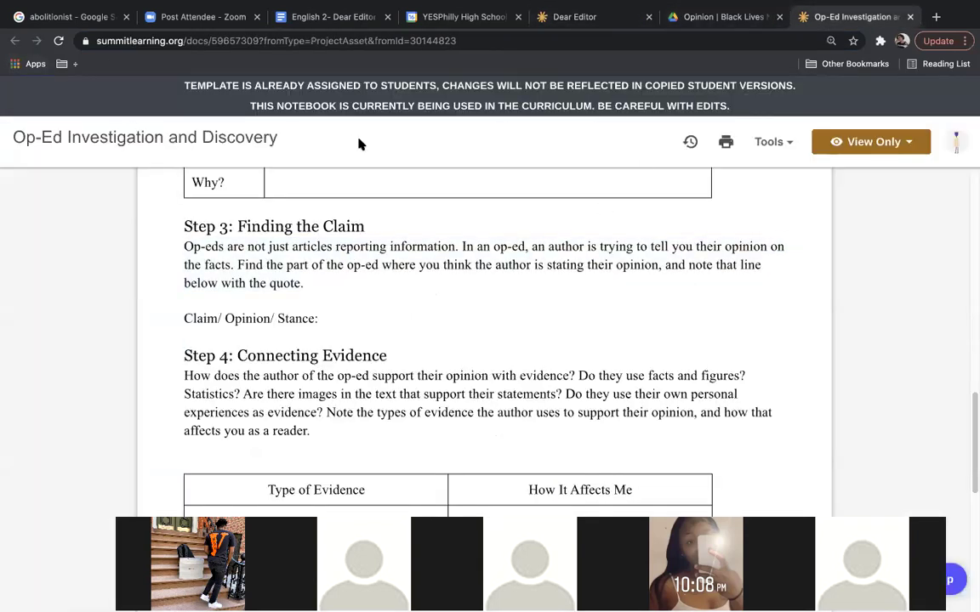
Step: Stop viewing the project as a student and open the Dear Editor project from the English 2- Term 4 teacher course
left_click(570, 17)
scroll(963, 297, "up", 6)
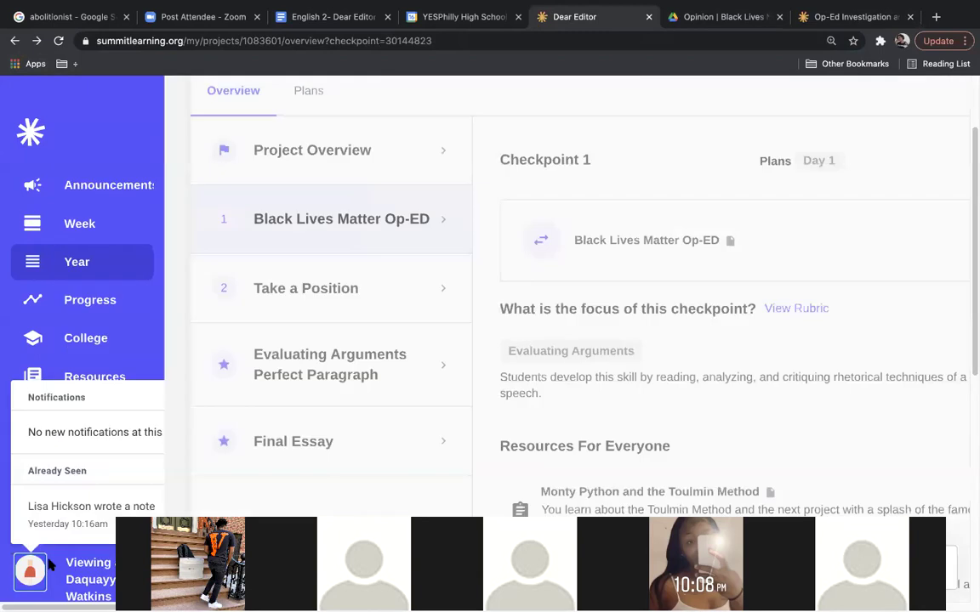
left_click(75, 568)
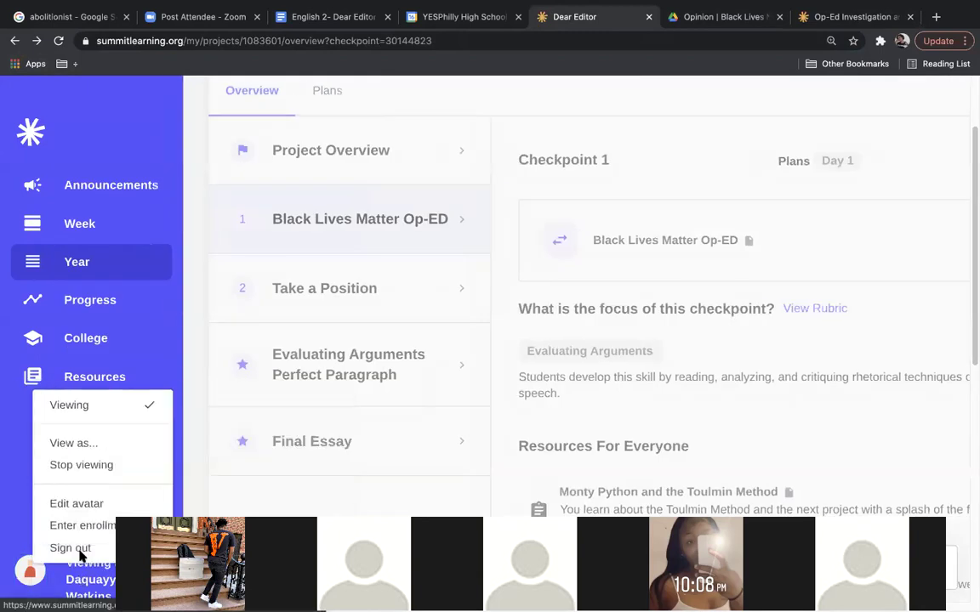
left_click(83, 465)
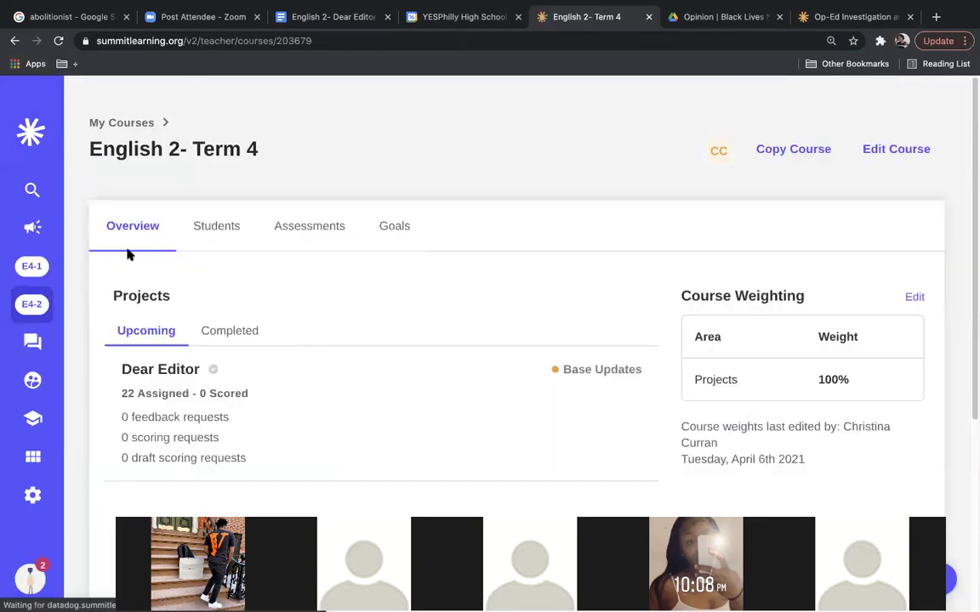
left_click(274, 397)
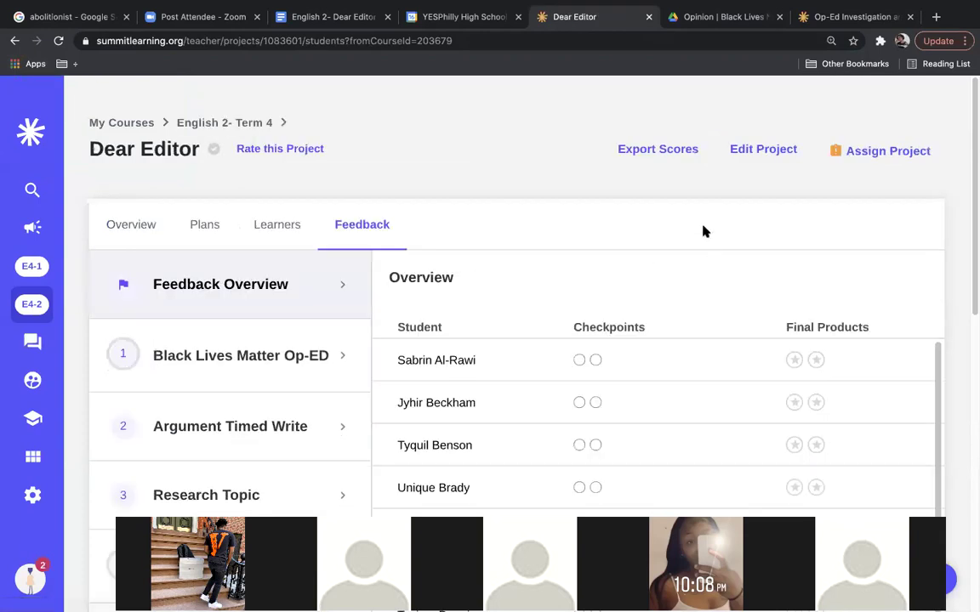
Step: Start assigning the Dear Editor project and select the entire Black Lives Matter Op-ED checkpoint for all students
left_click(870, 143)
left_click(777, 241)
left_click(715, 575)
left_click(443, 205)
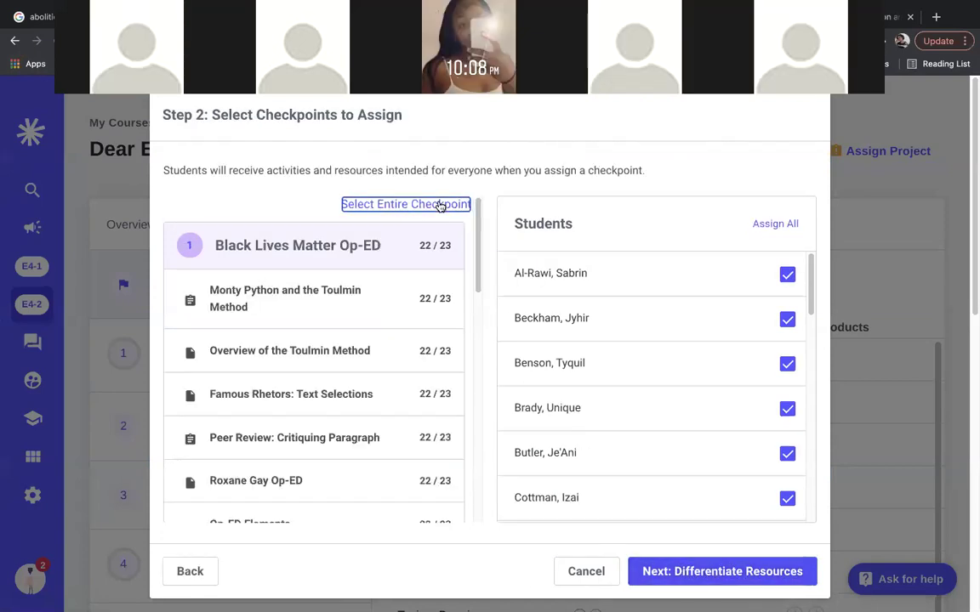
left_click(780, 225)
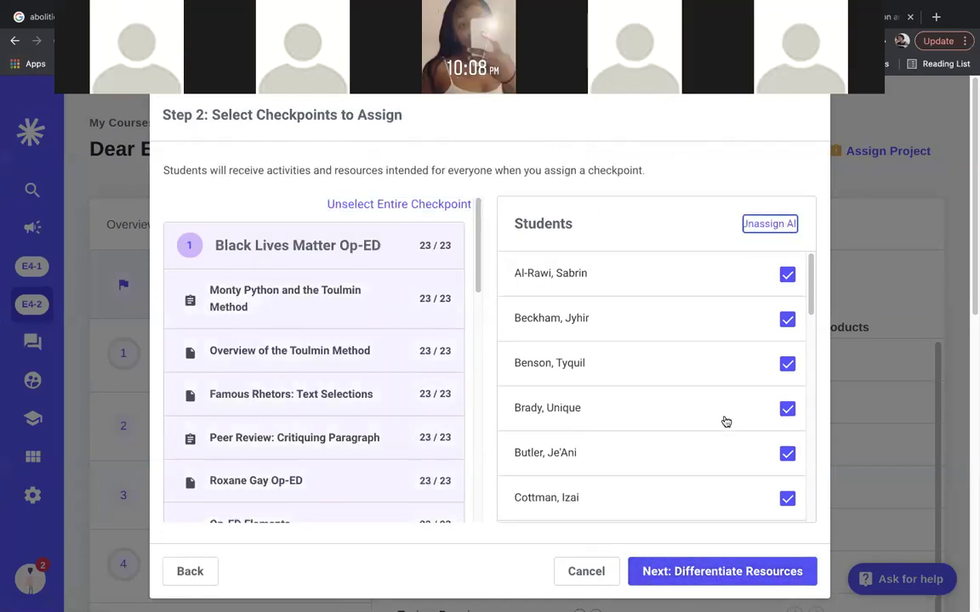
Step: Assign the Graphic Organizer for Writing Argument under Take a Position to all students, then save the assignments and close the dialog
left_click(700, 571)
left_click(764, 403)
left_click(752, 572)
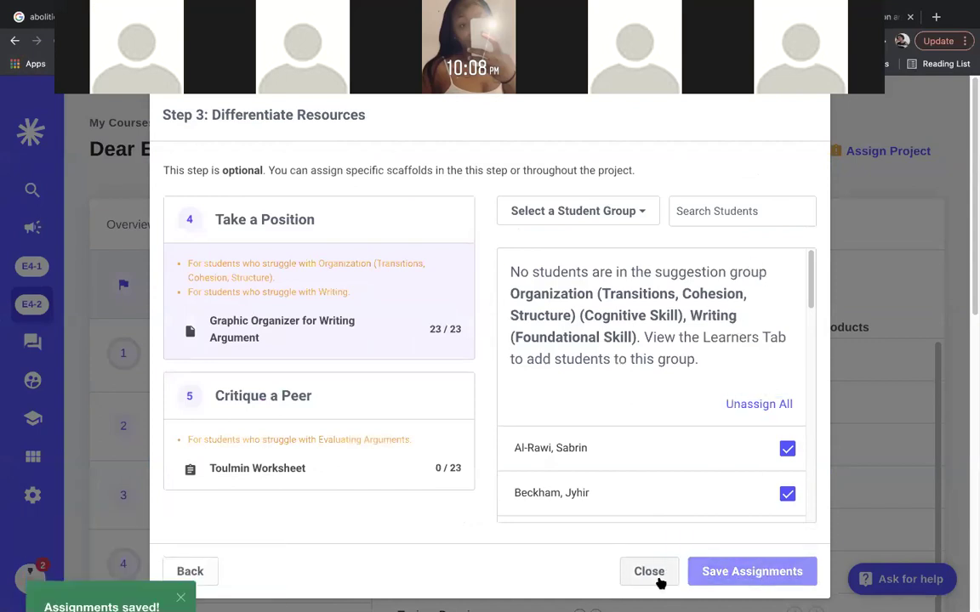
left_click(656, 583)
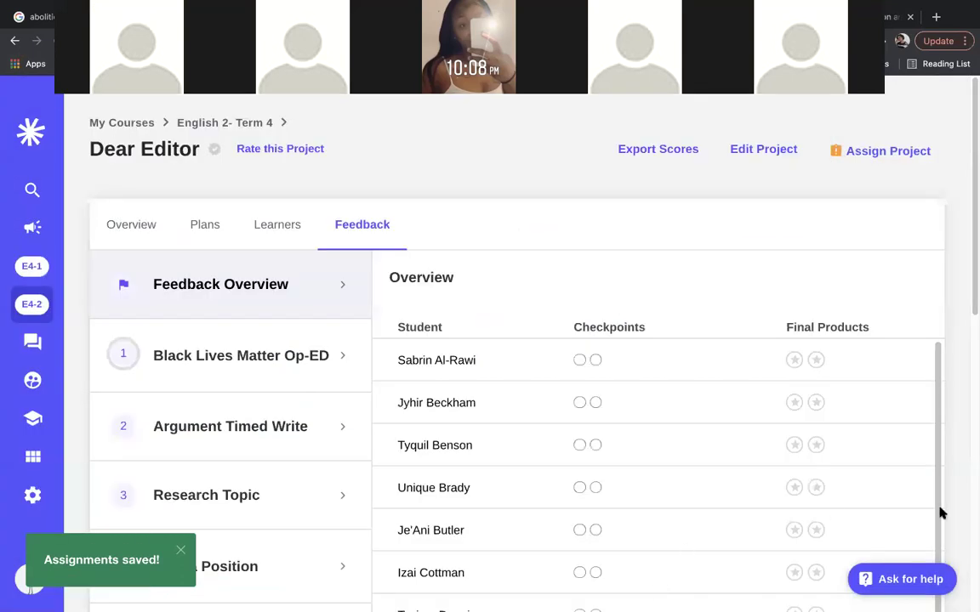
Step: Check the students' progress on the Black Lives Matter Op-ED checkpoint, reopening Dear Editor from the course to view it again
left_click(271, 367)
left_click(33, 302)
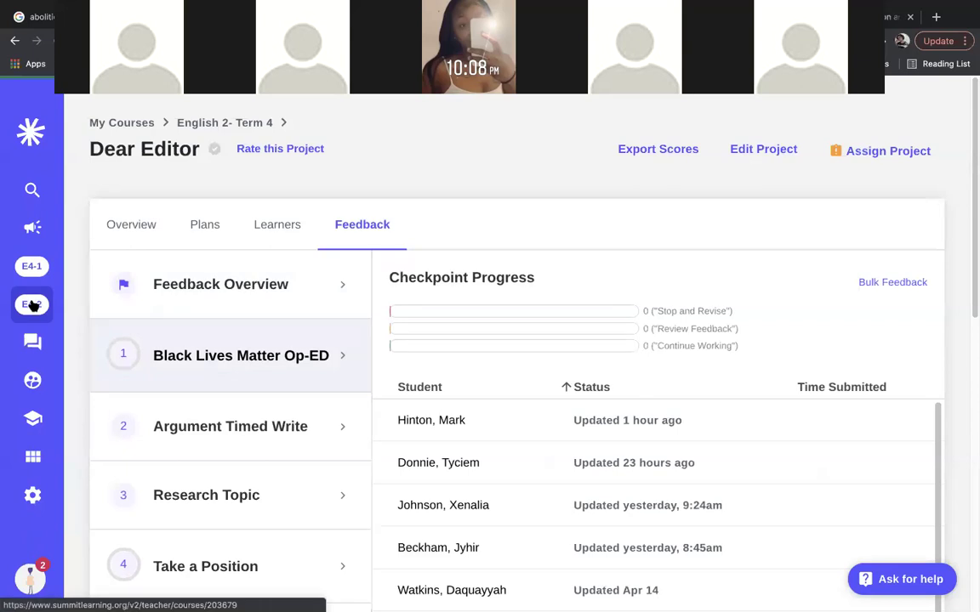
left_click(520, 405)
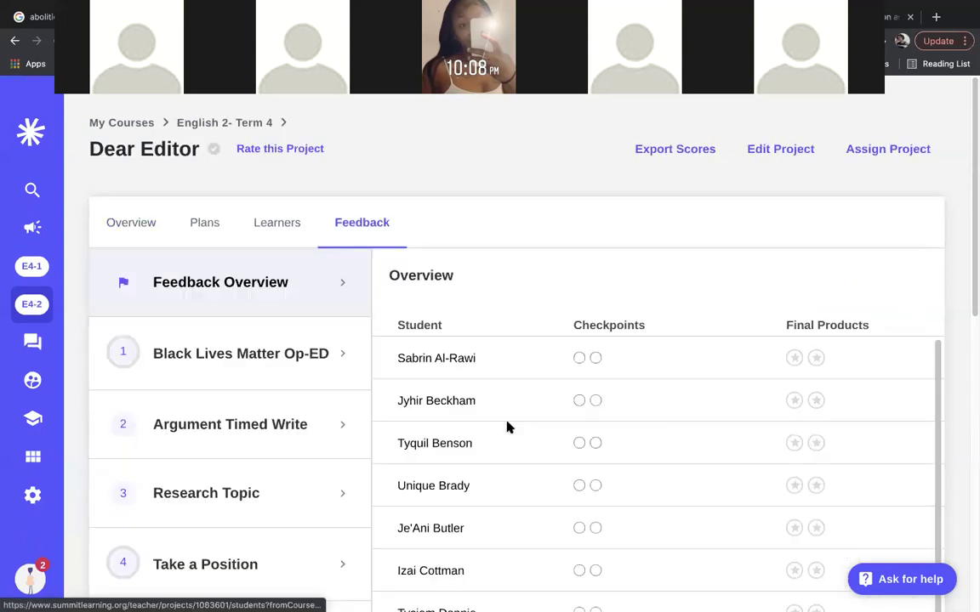
left_click(304, 347)
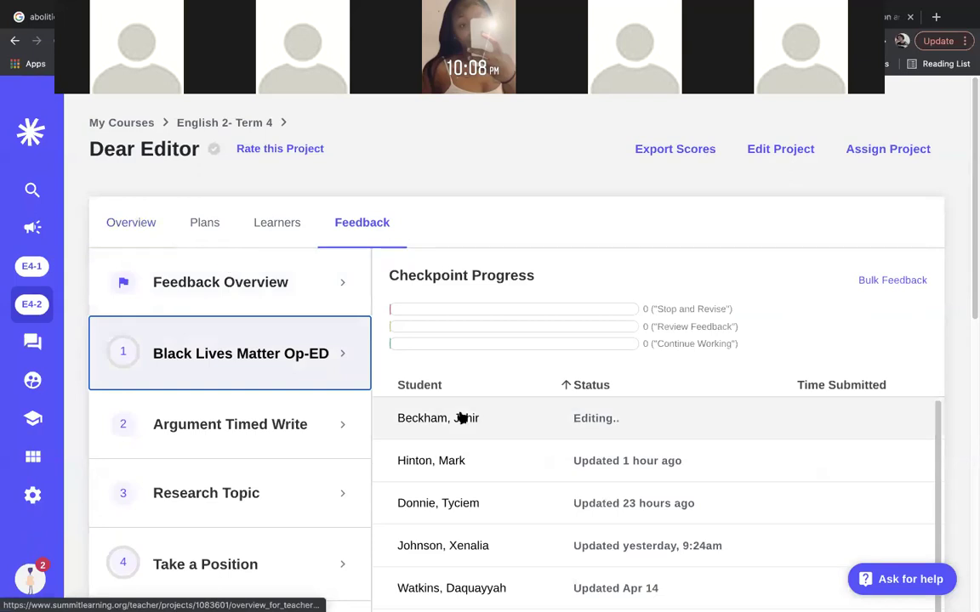
Step: Open the editable Black Lives Matter Op-ED worksheet from the project's Checkpoint 1 and place the cursor after "Claim/ Opinion/ Stance:" in Step 3
left_click(151, 224)
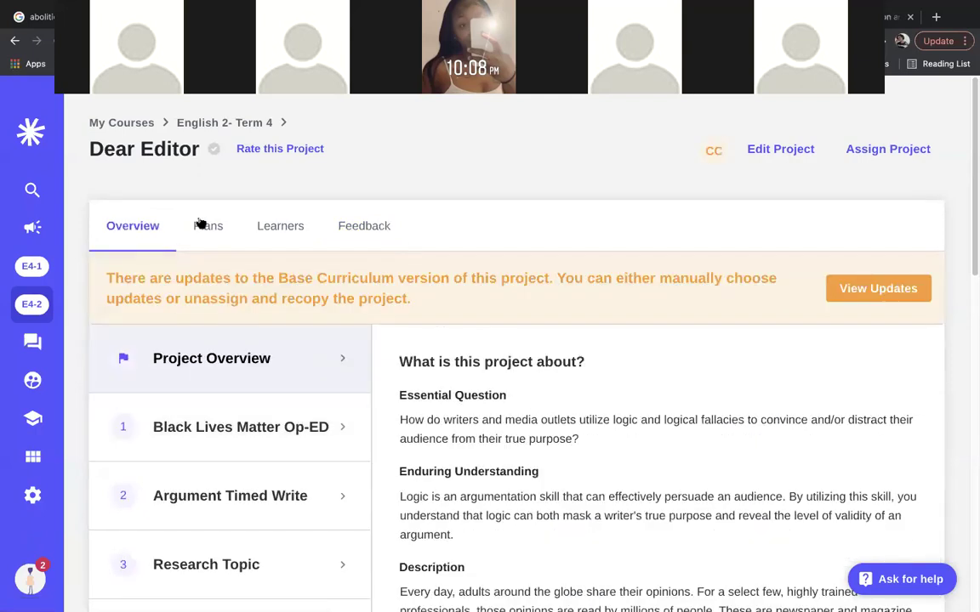
left_click(216, 428)
left_click(496, 449)
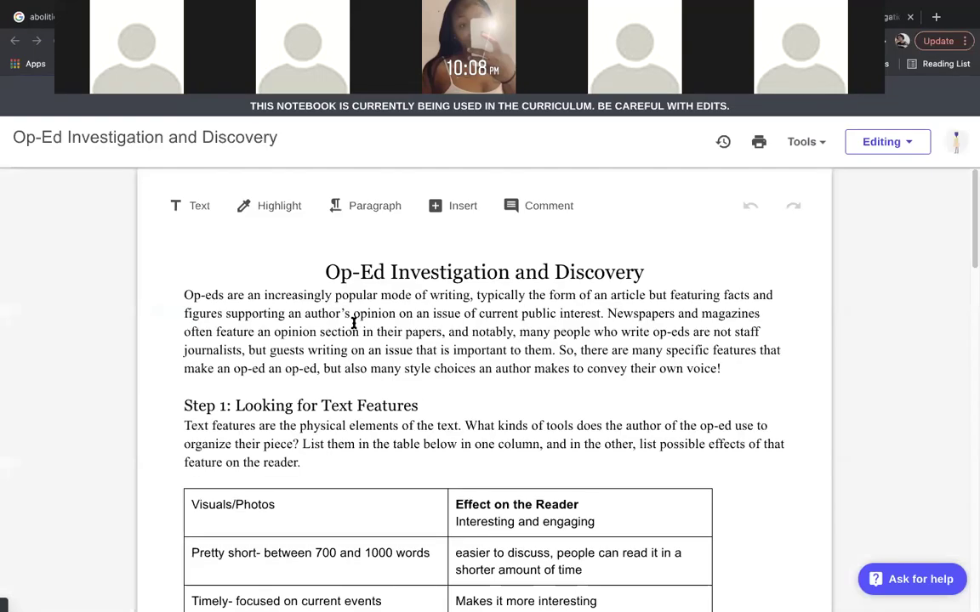
left_click_drag(974, 229, 945, 420)
left_click(322, 477)
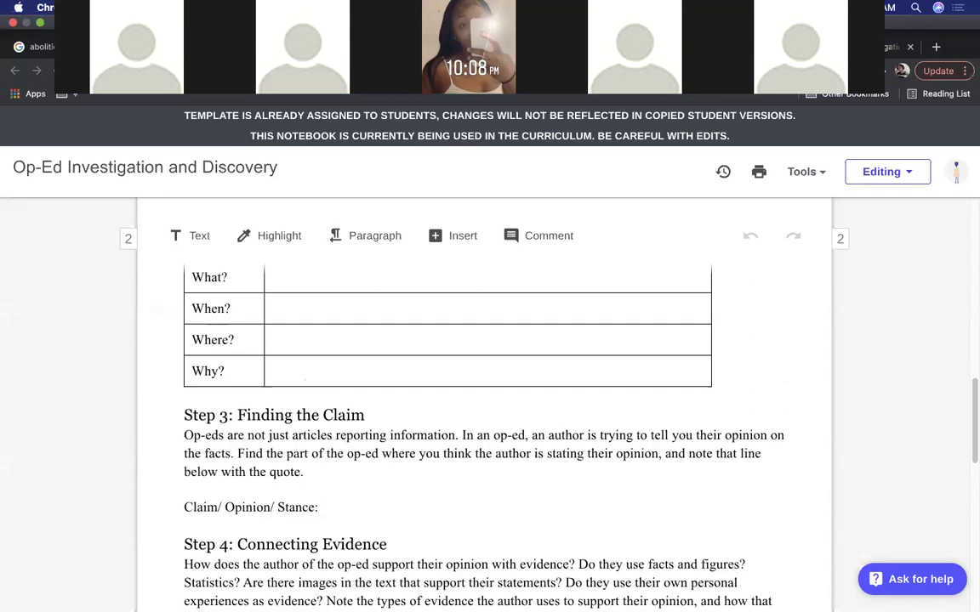
Step: Move the meeting's participant video strip off the worksheet tabs, then find and return to the editable copy of the worksheet
left_click_drag(594, 85, 613, 322)
left_click(761, 17)
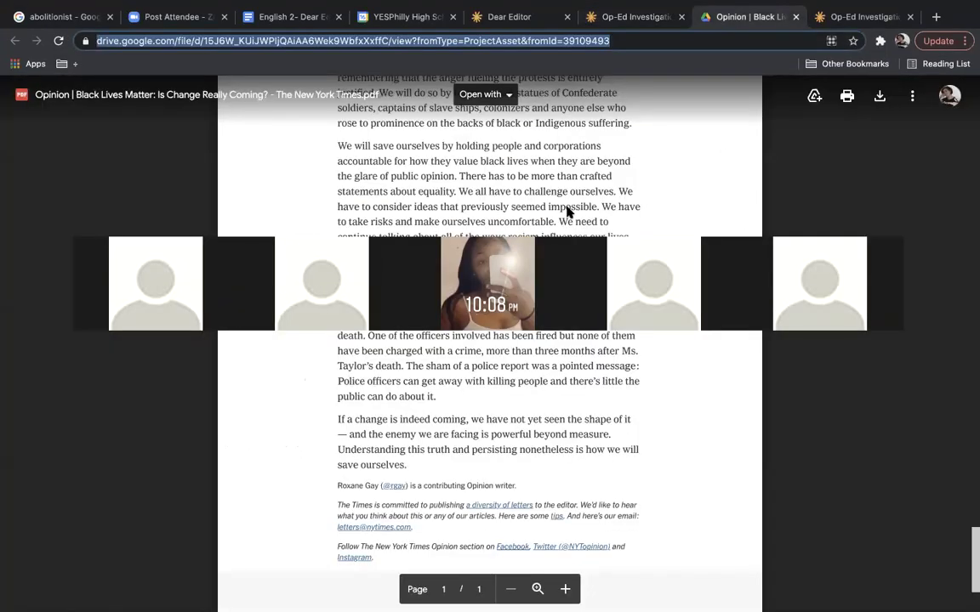
left_click(859, 17)
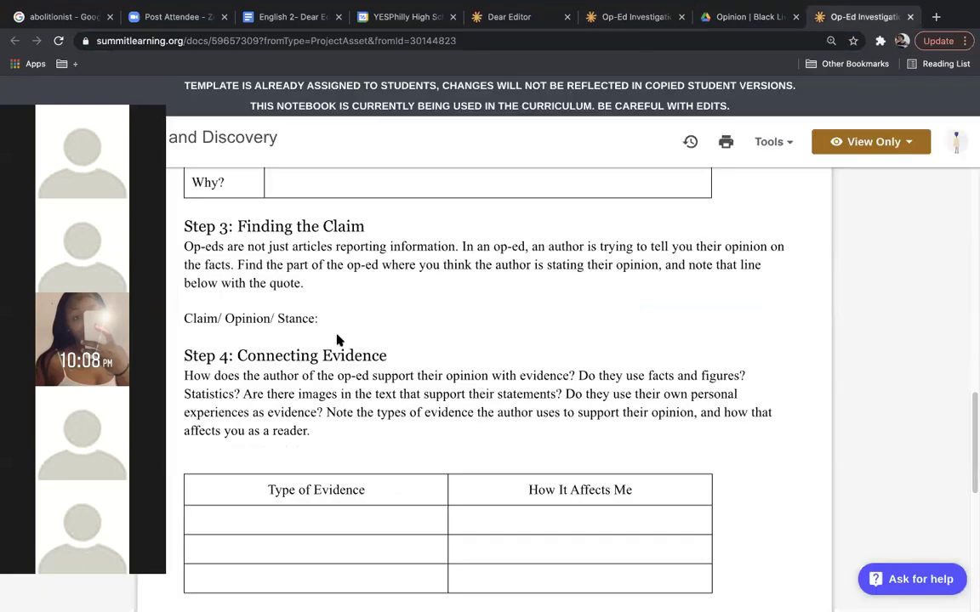
left_click(502, 19)
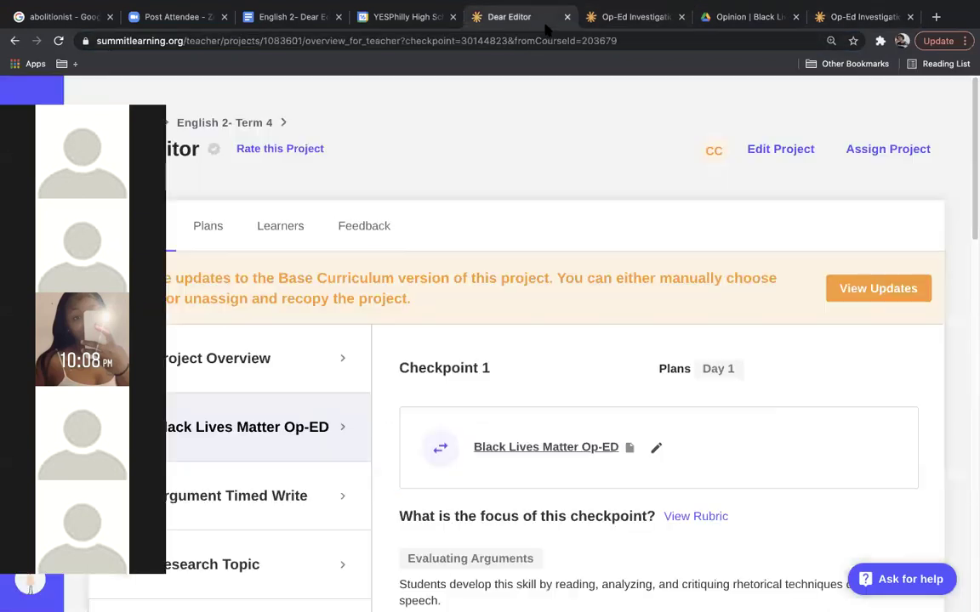
left_click(733, 17)
left_click(596, 17)
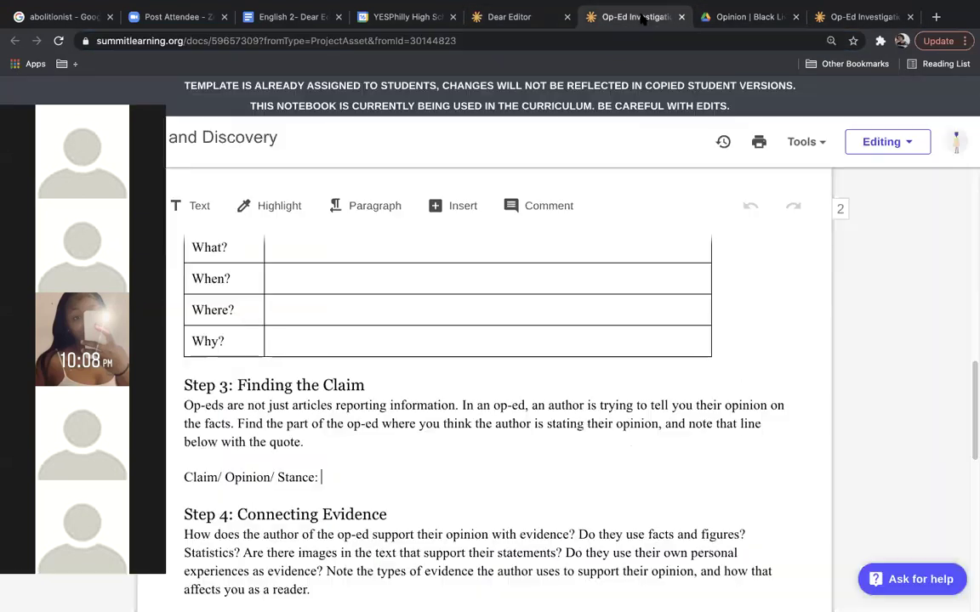
Step: Enter "Companies are taking advantage of the Black lives Matter slogan without action behind it which won't" after "Claim/ Opinion/ Stance:" in Step 3
left_click(356, 500)
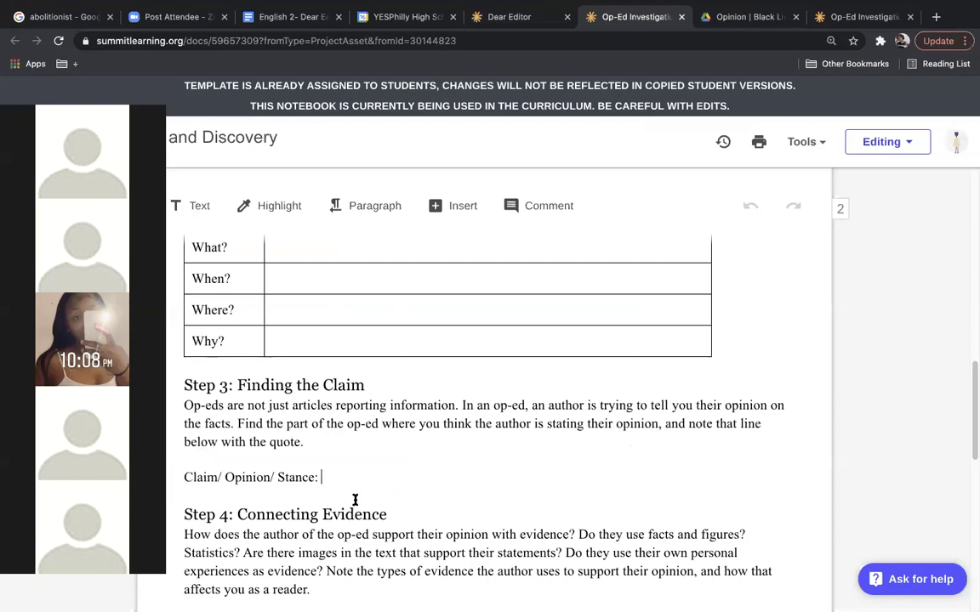
type("Companies")
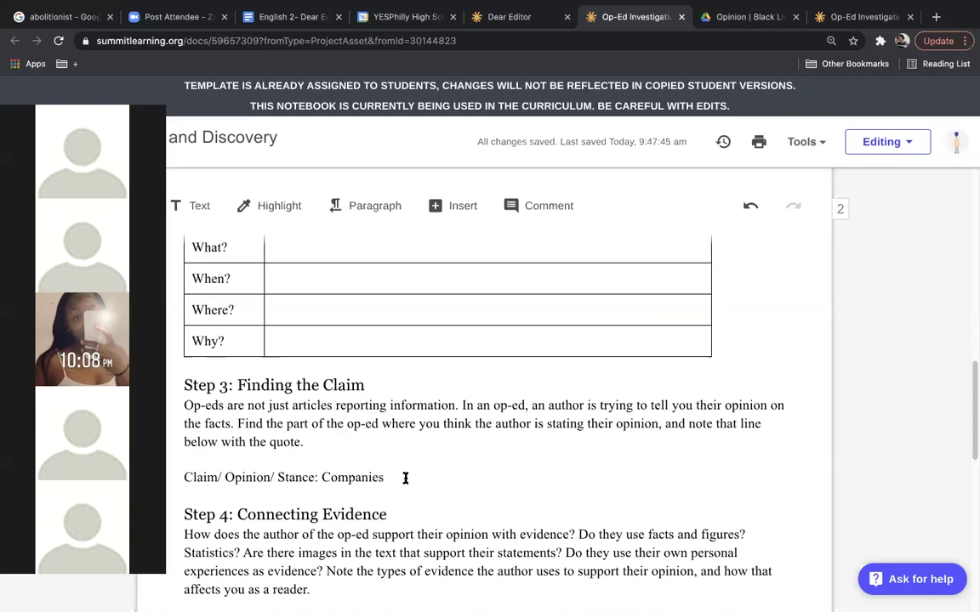
type("are taking advantage")
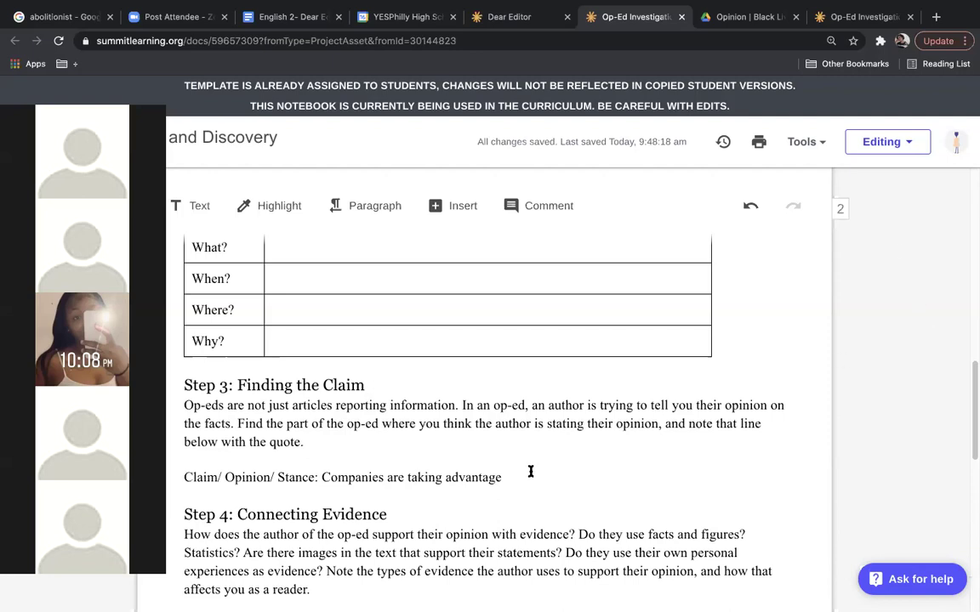
type("of the Black lives M")
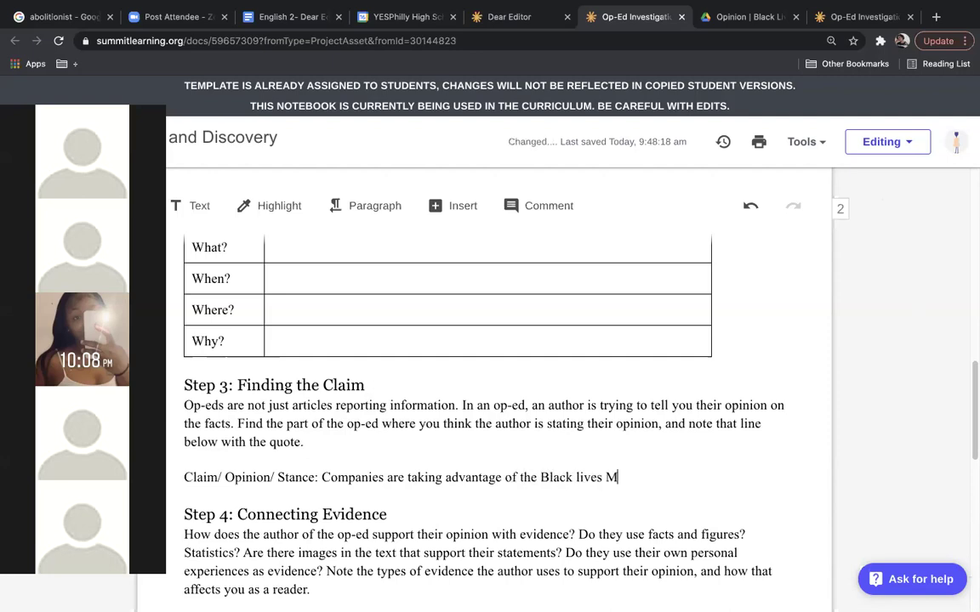
type("atter slogan without acti")
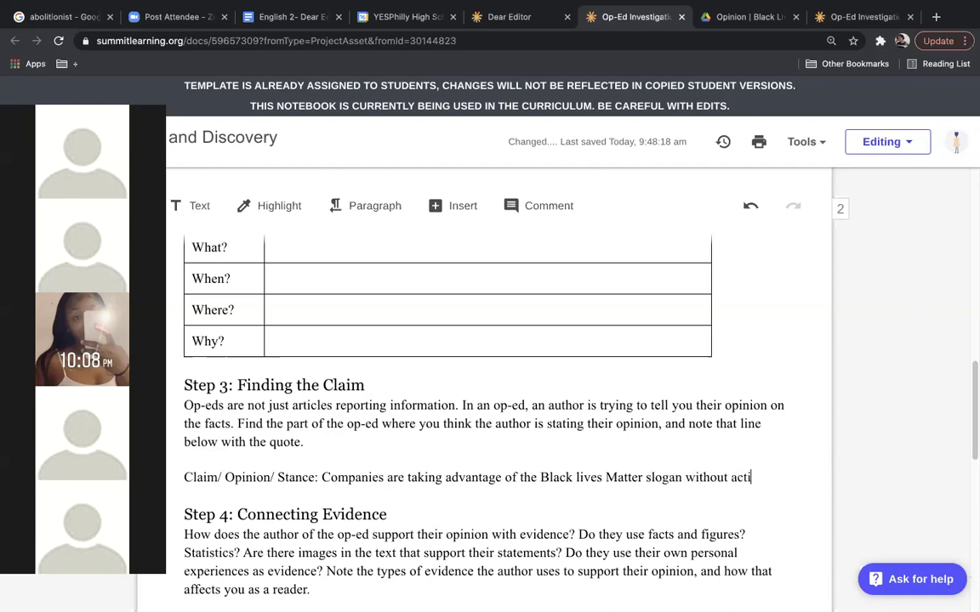
type("on hehind it ")
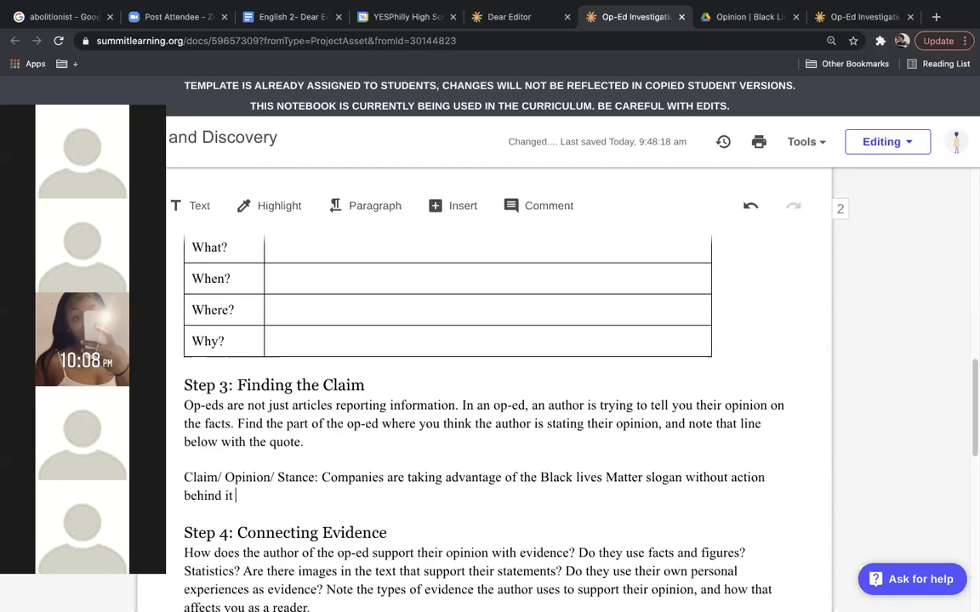
type("which o")
key("BackSpace")
type("withou")
key("BackSpace")
type("n't")
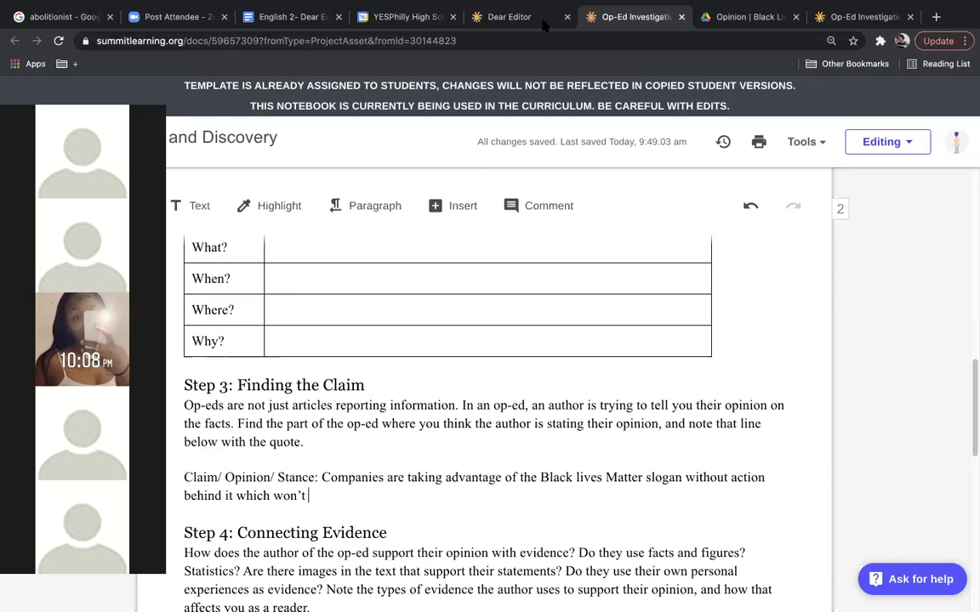
Step: Glance at the op-ed, return to the worksheet and continue the Step 3 claim with "change anything. Gay believes"
left_click(490, 20)
left_click(739, 16)
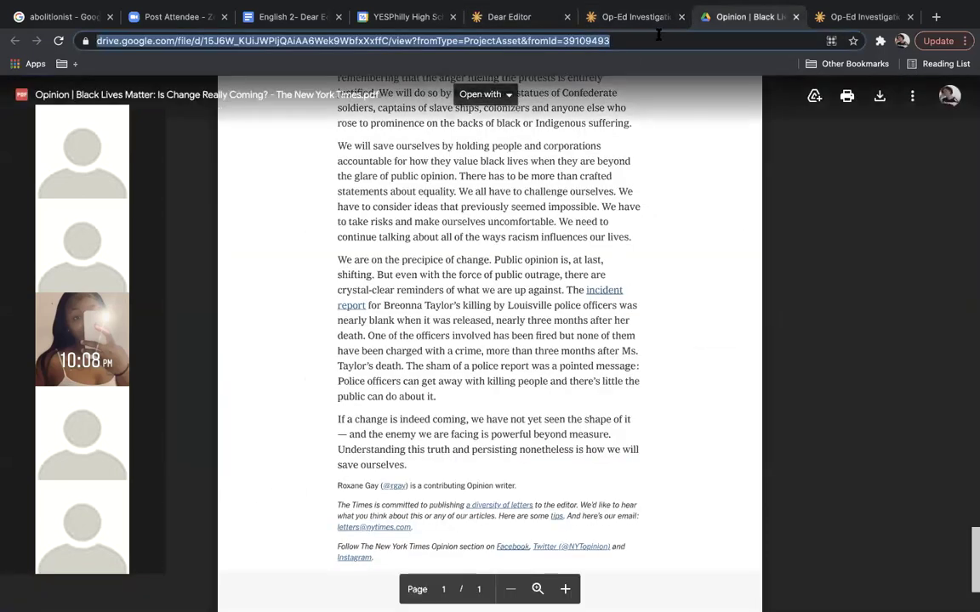
left_click(636, 17)
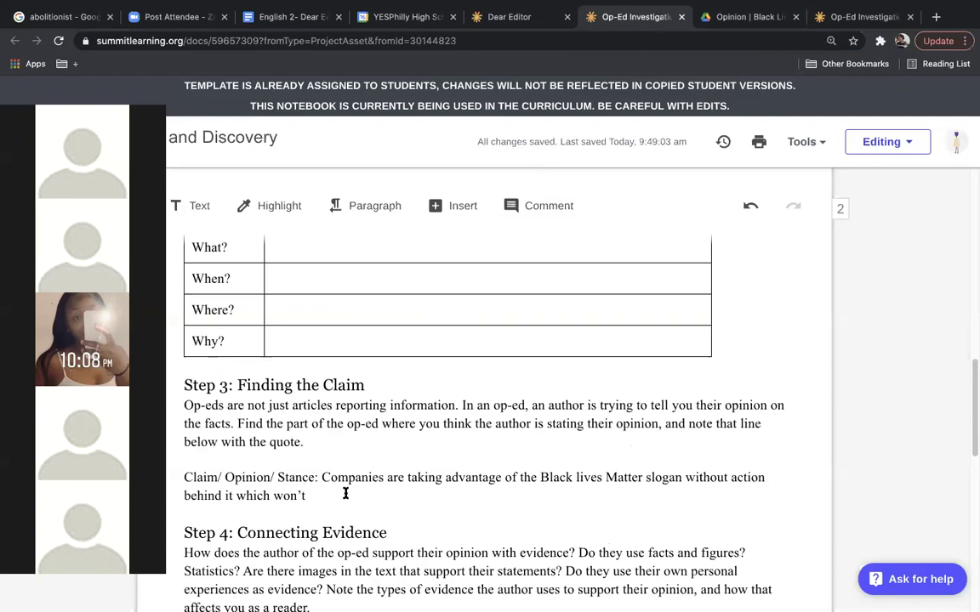
type("change anything. Gay believes")
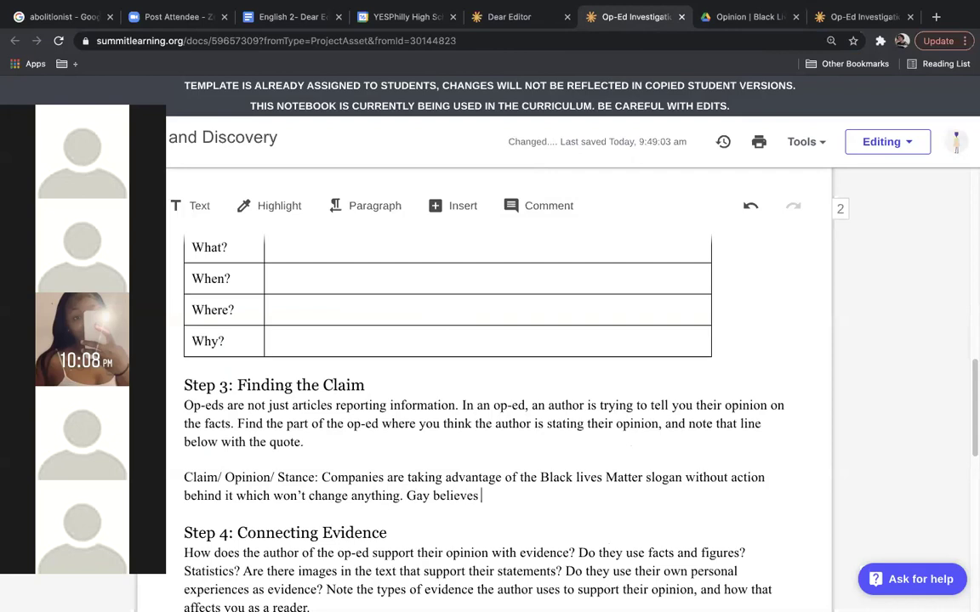
key("BackSpace")
mouse_move(456, 595)
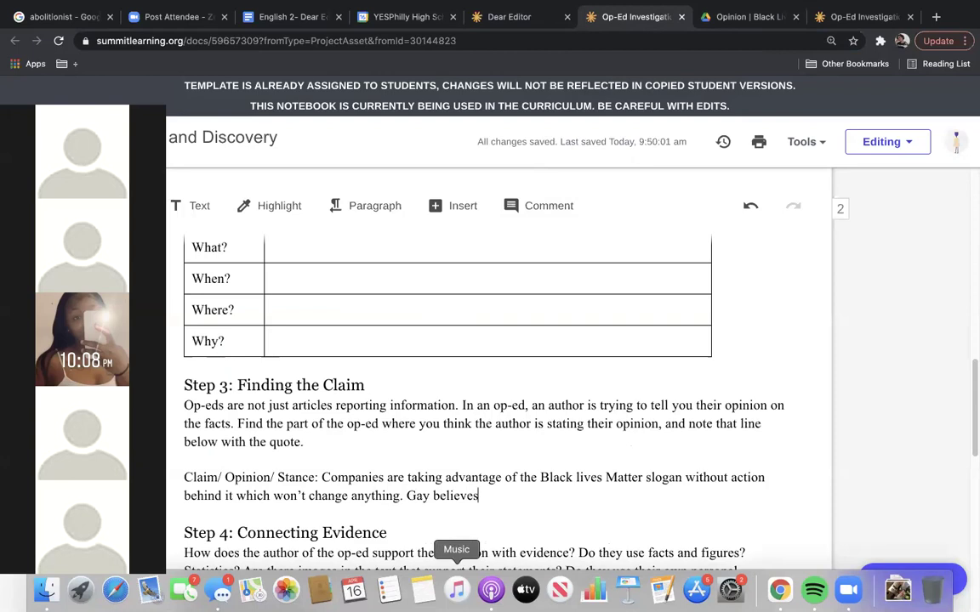
Step: Reread the closing paragraphs of the Black Lives Matter op-ed PDF, highlighting the last one starting "If a change is indeed coming"
left_click(527, 17)
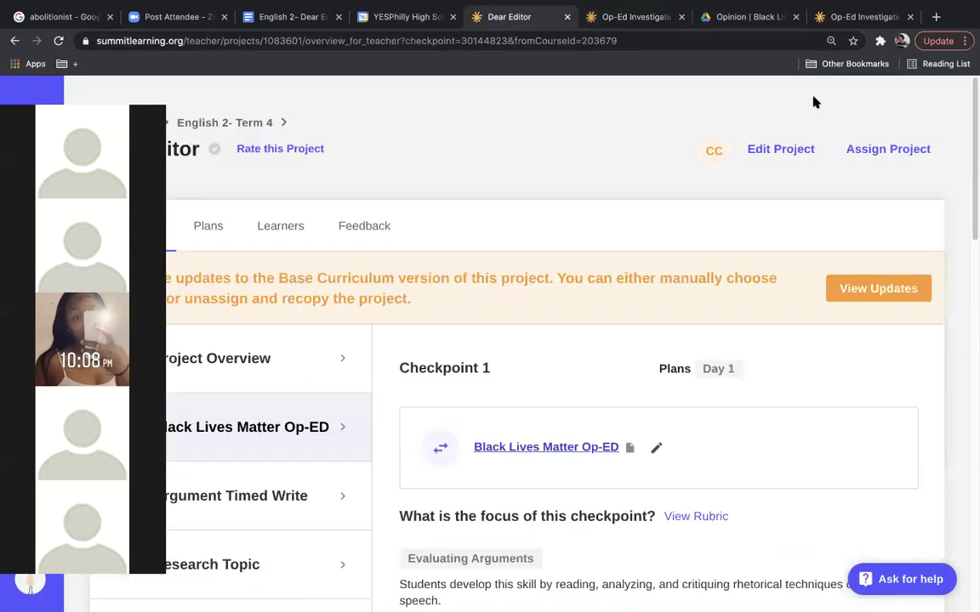
left_click(634, 20)
left_click(502, 17)
left_click(599, 17)
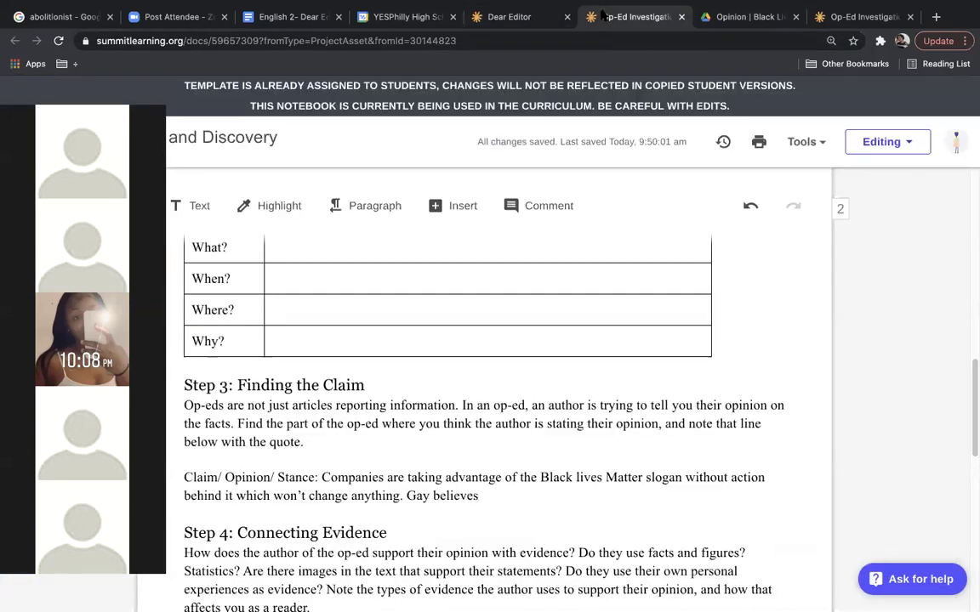
left_click(731, 17)
left_click_drag(408, 465, 334, 413)
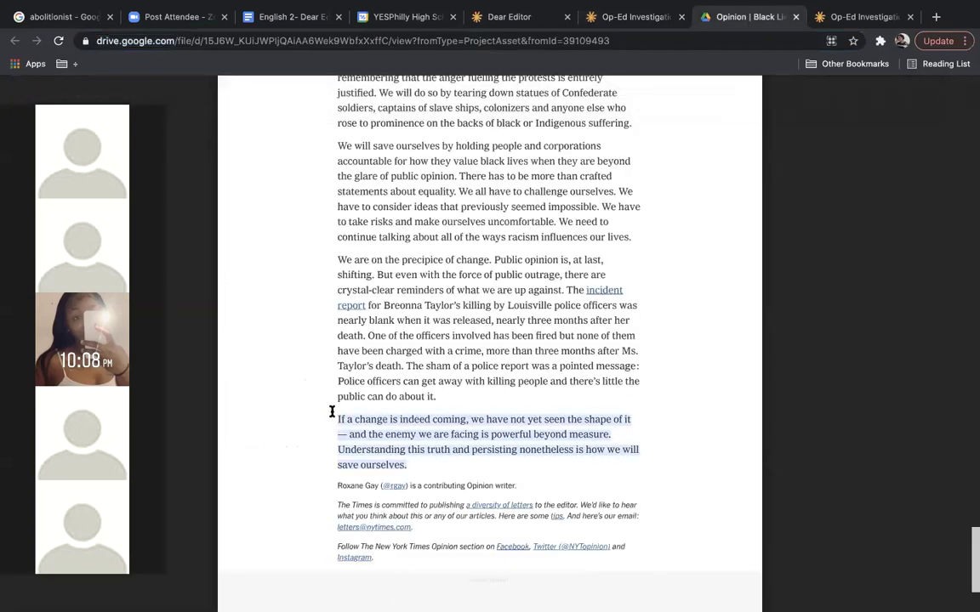
left_click(332, 412)
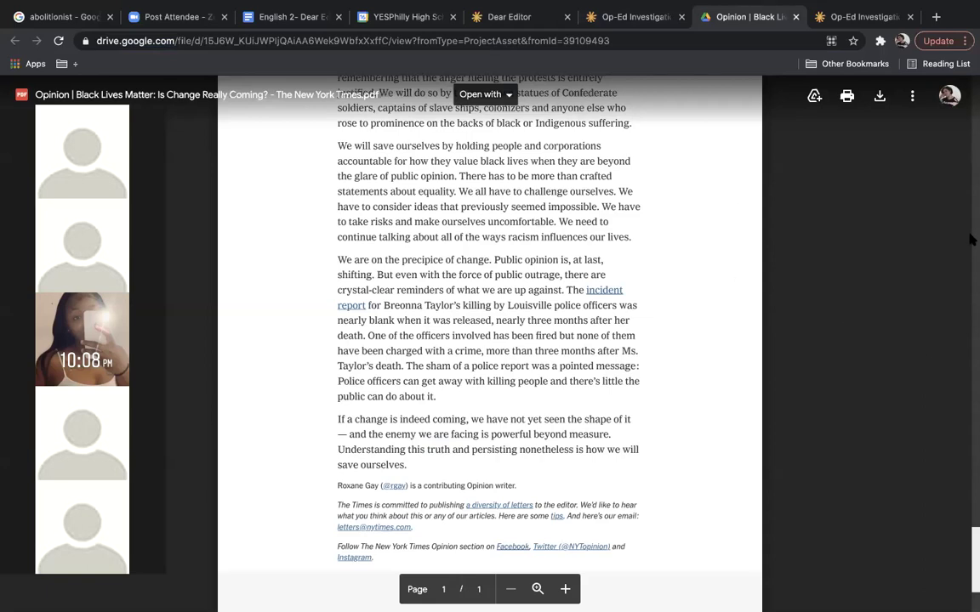
scroll(970, 238, "up", 1)
scroll(970, 238, "up", 6)
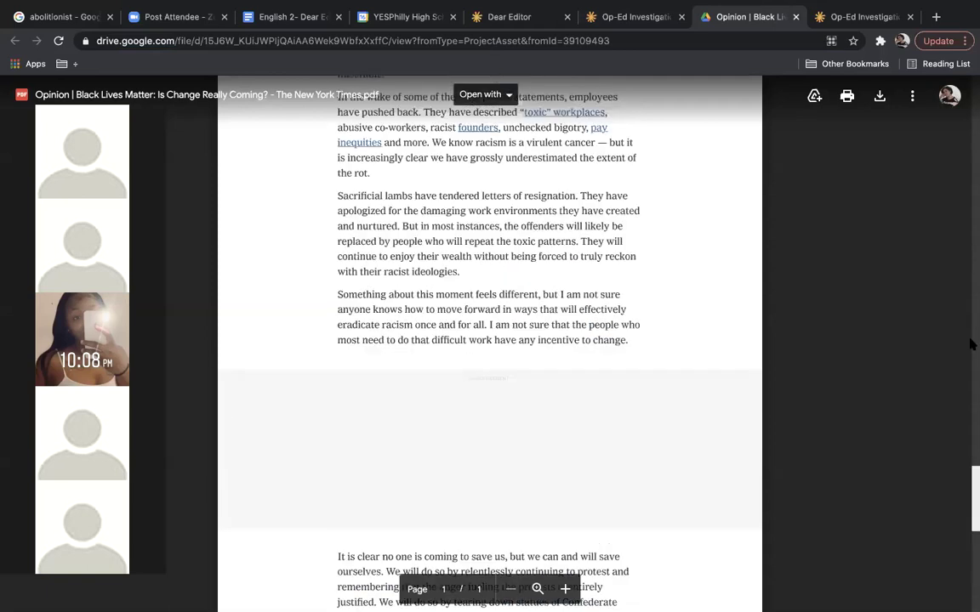
scroll(972, 565, "down", 6)
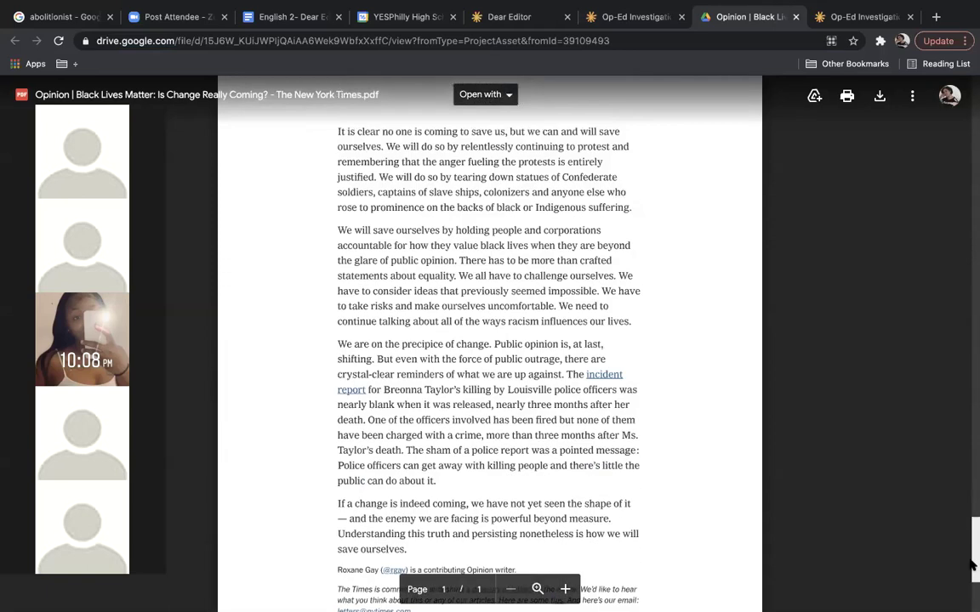
left_click_drag(972, 566, 973, 599)
Step: Return to the editable worksheet and add "that" after "Gay believes" in the Step 3 claim
left_click(510, 17)
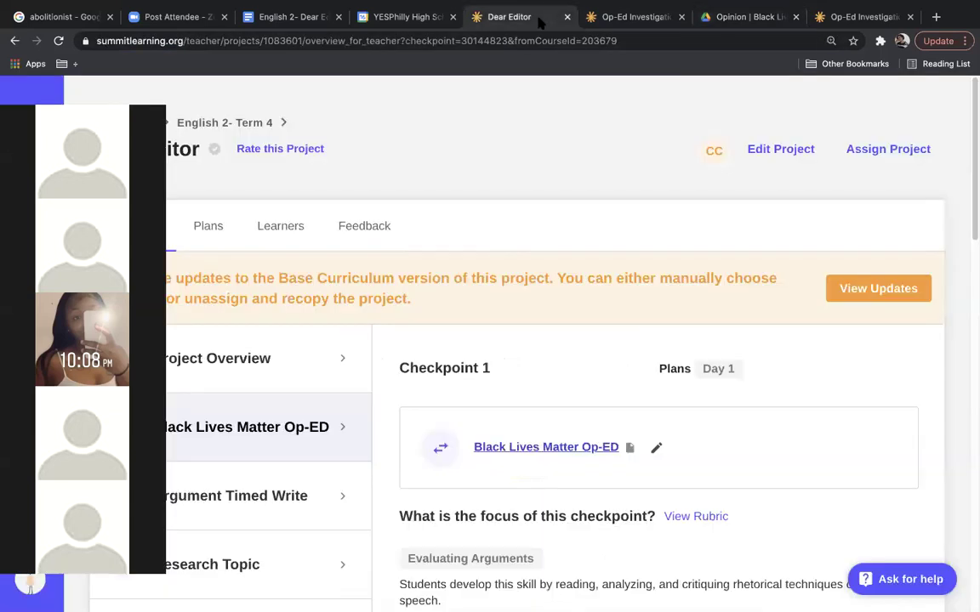
left_click(631, 17)
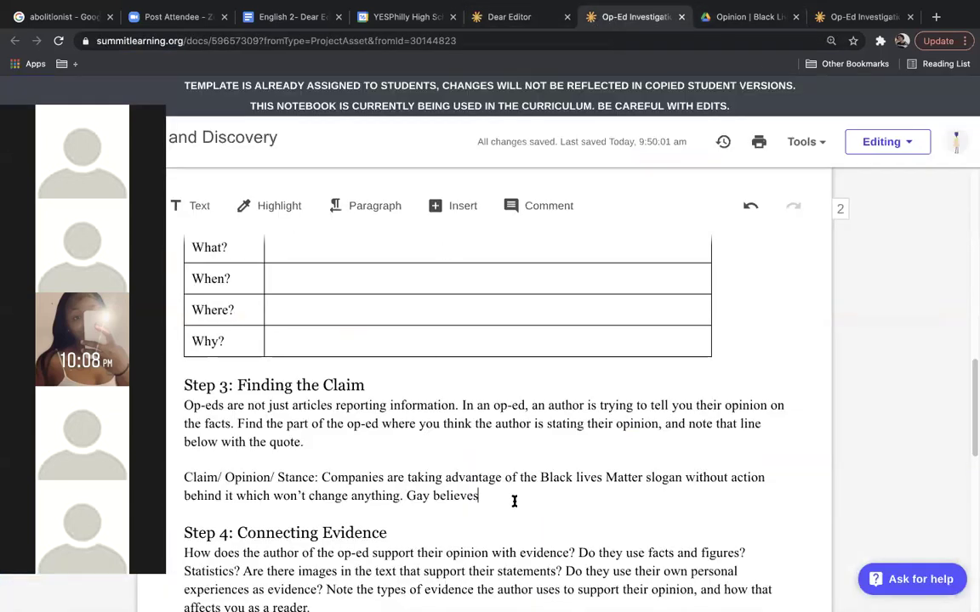
type("that")
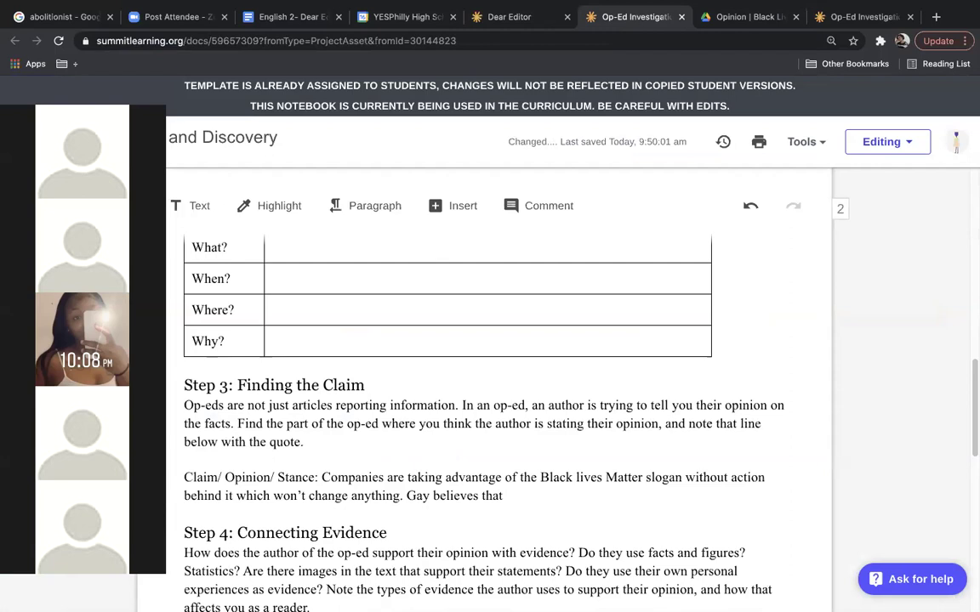
type(" the community")
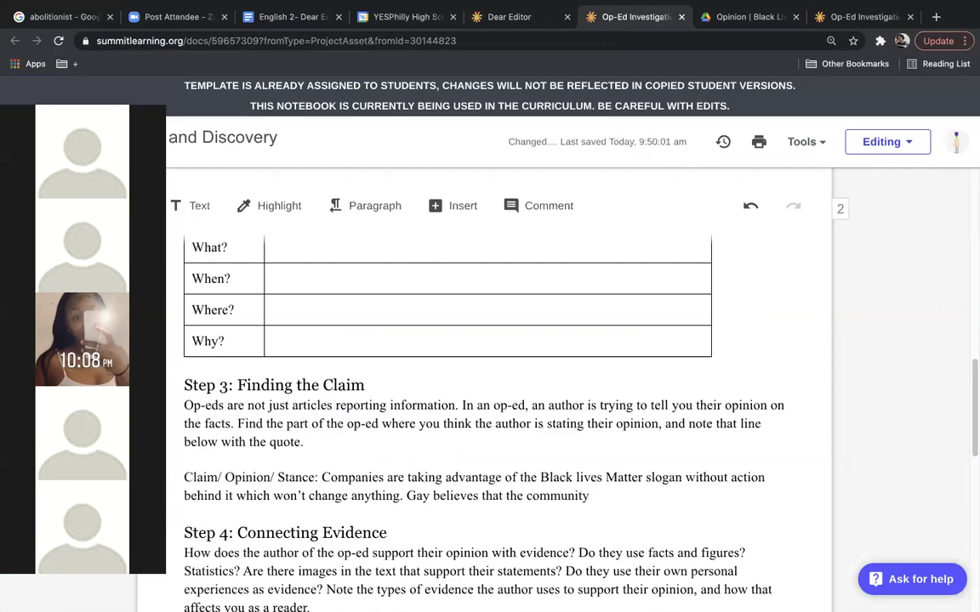
key("BackSpace")
key("BackSpace")
key("BackSpace")
key("BackSpace")
key("BackSpace")
key("BackSpace")
key("BackSpace")
key("BackSpace")
key("BackSpace")
key("BackSpace")
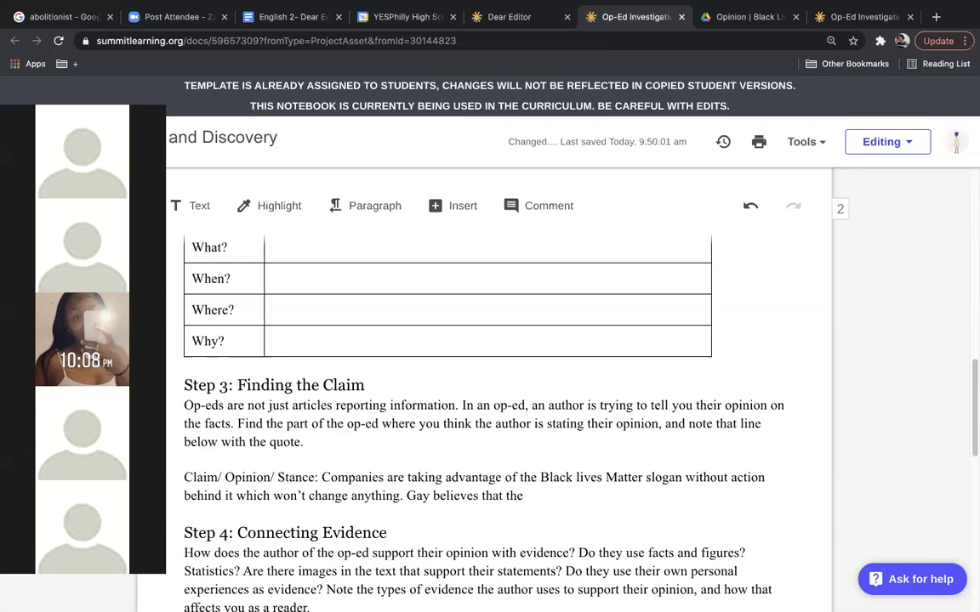
key("BackSpace")
key("BackSpace")
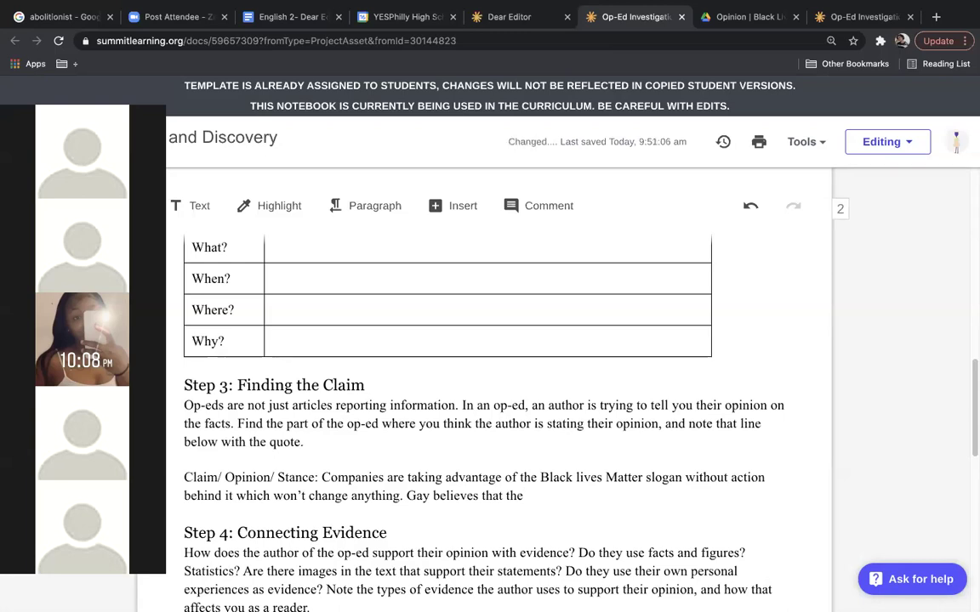
key("BackSpace")
key("BackSpace")
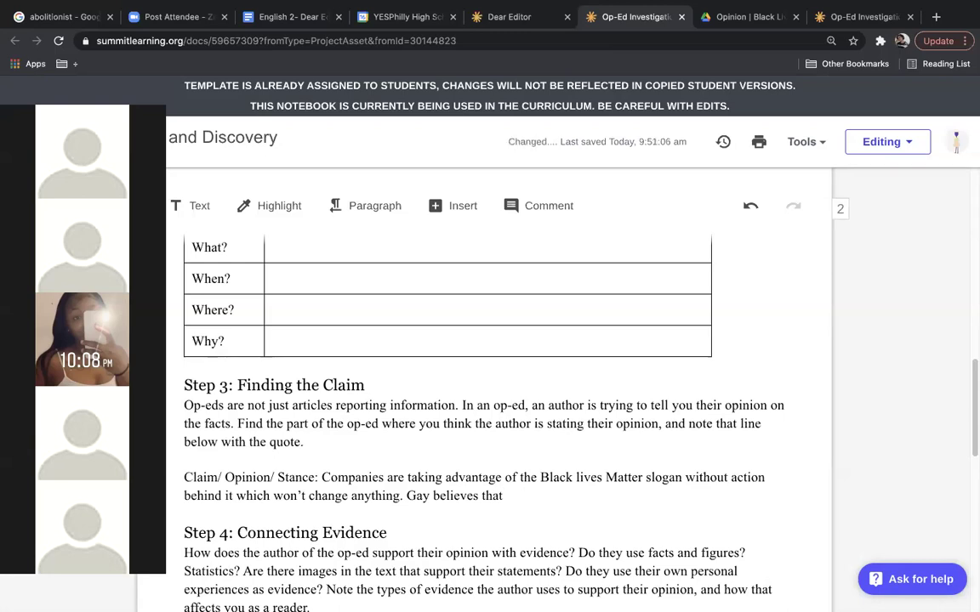
Step: Continue the claim with "society can be changed by communities helping each other, doing the hard work of putting pride aside, speaking up, and having hope."
type("society can be changed by ")
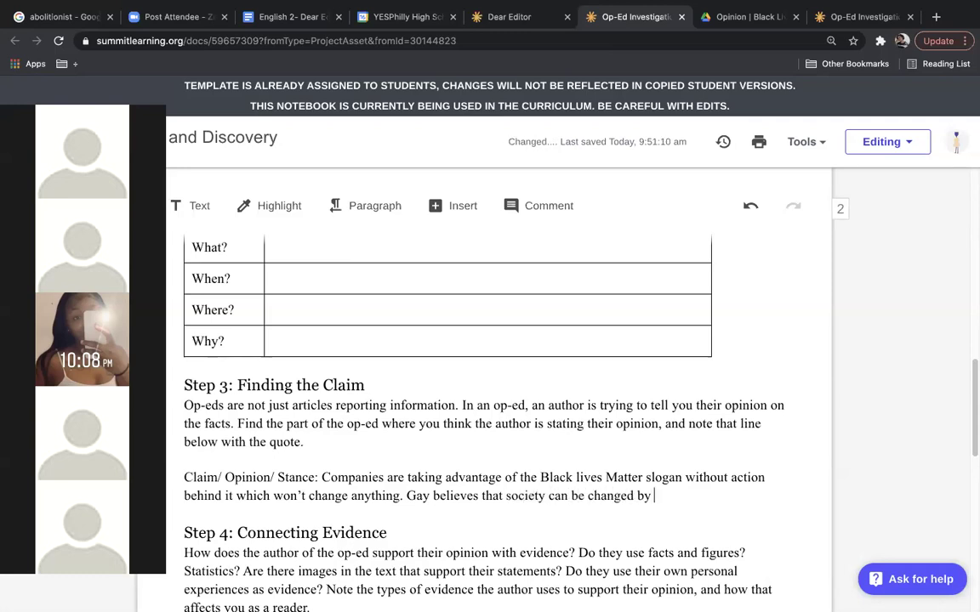
type("communities")
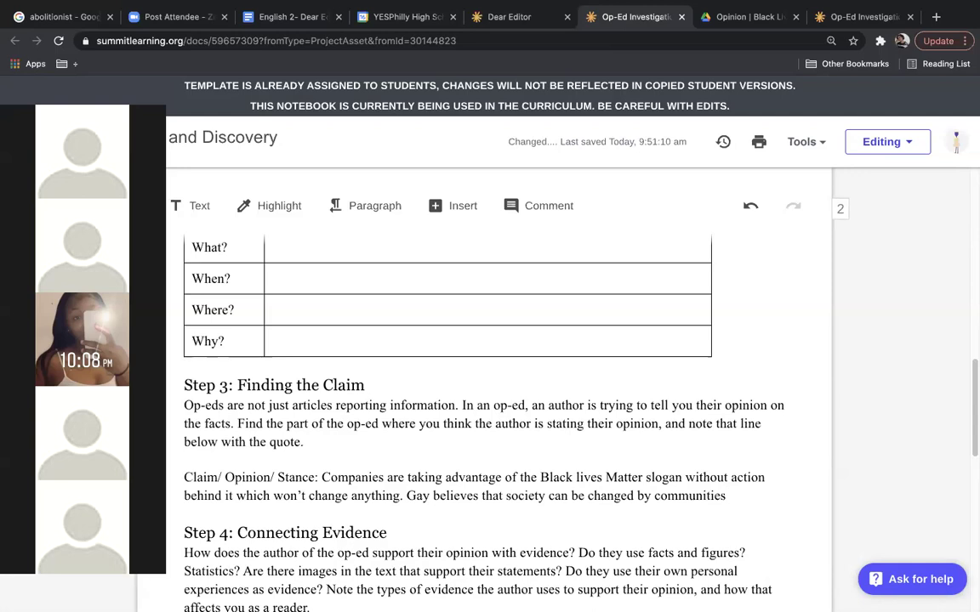
type(" helping each")
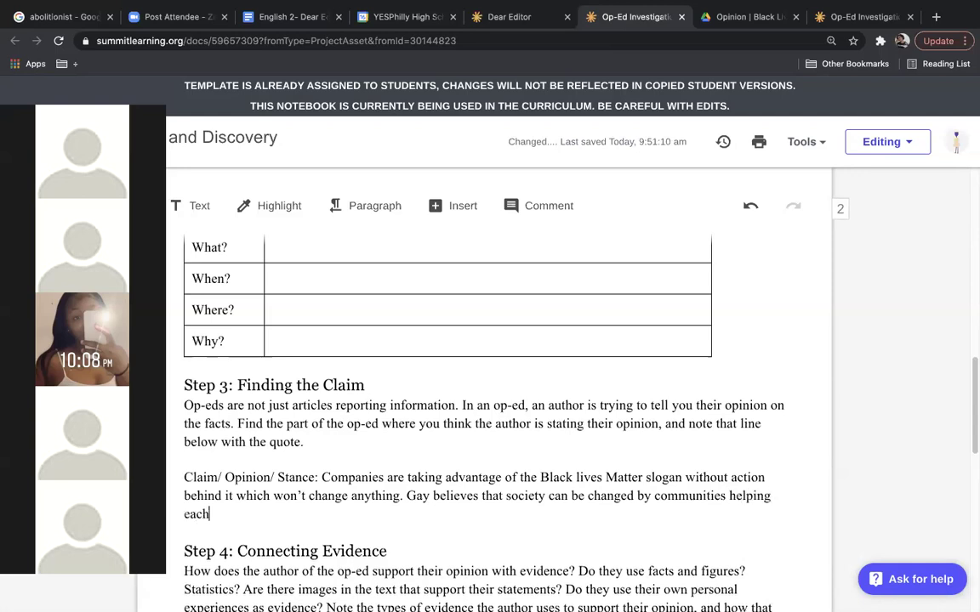
type(" other, doing the ")
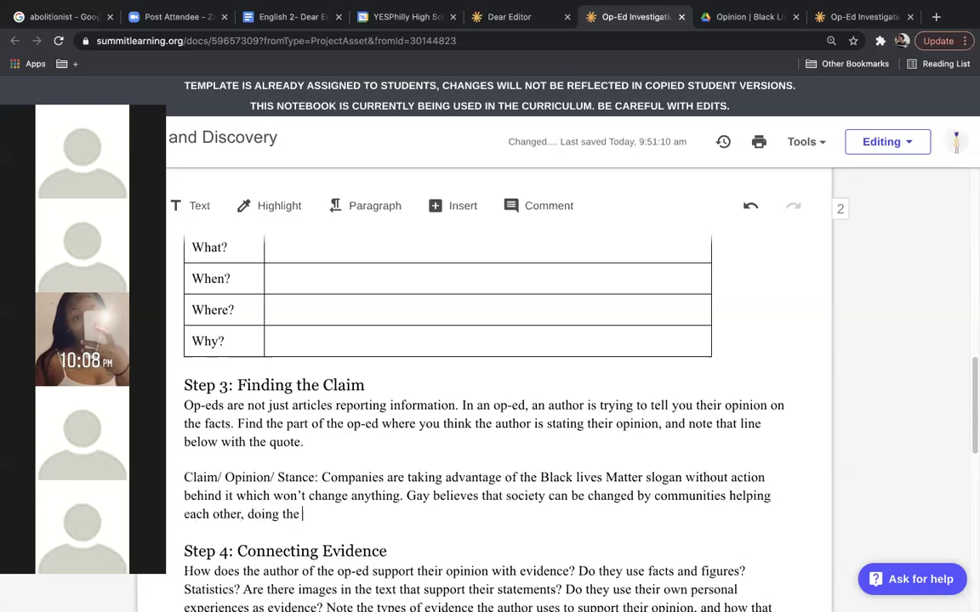
type("hard work of putti")
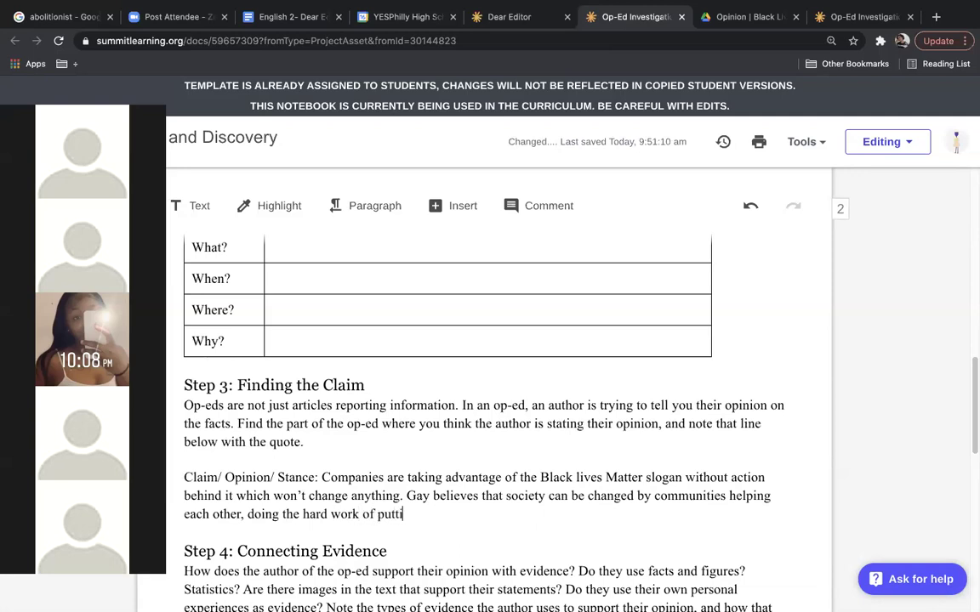
type("ng pride aside, speak")
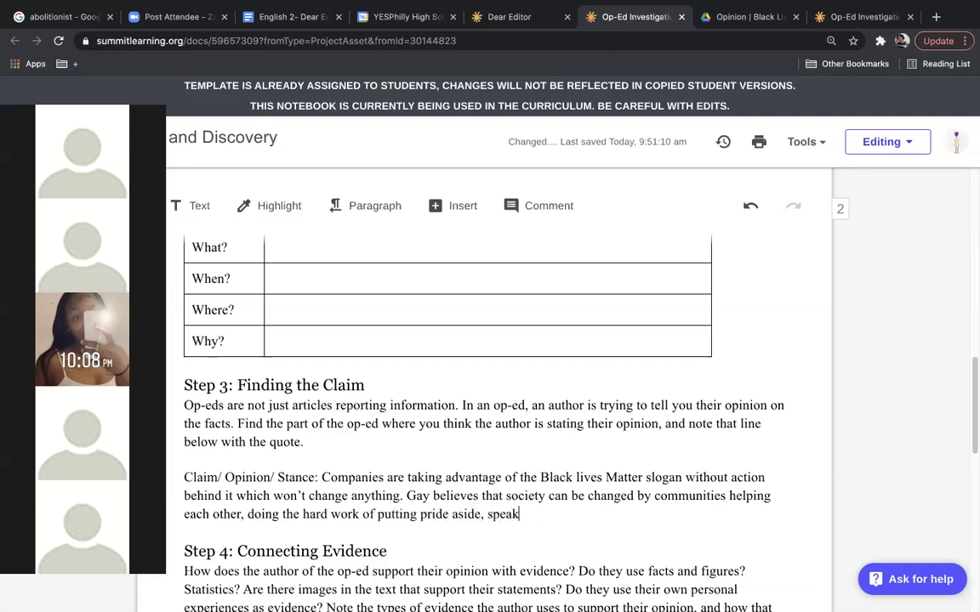
type("ing up,")
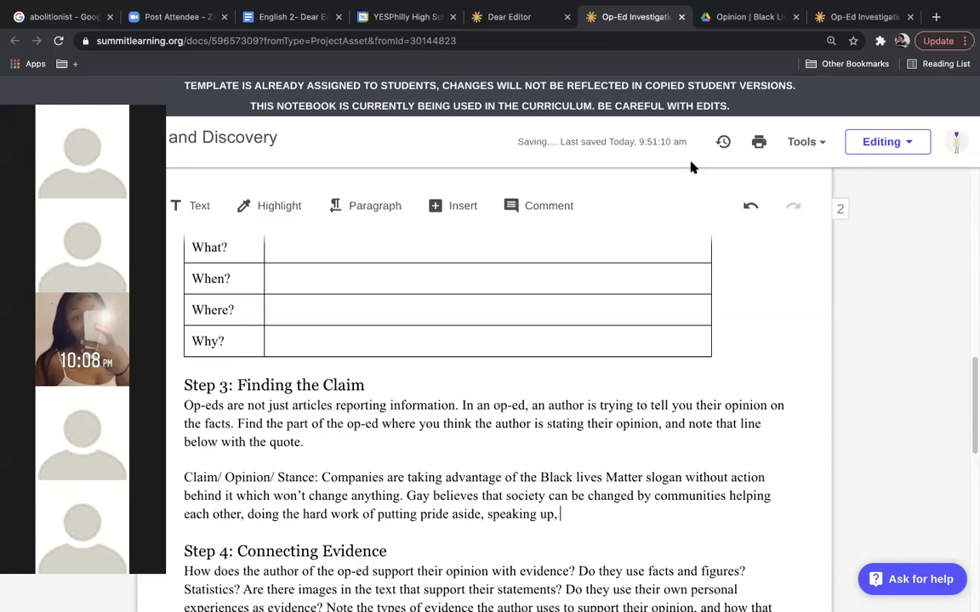
left_click(699, 28)
left_click(633, 19)
type("and having hope.")
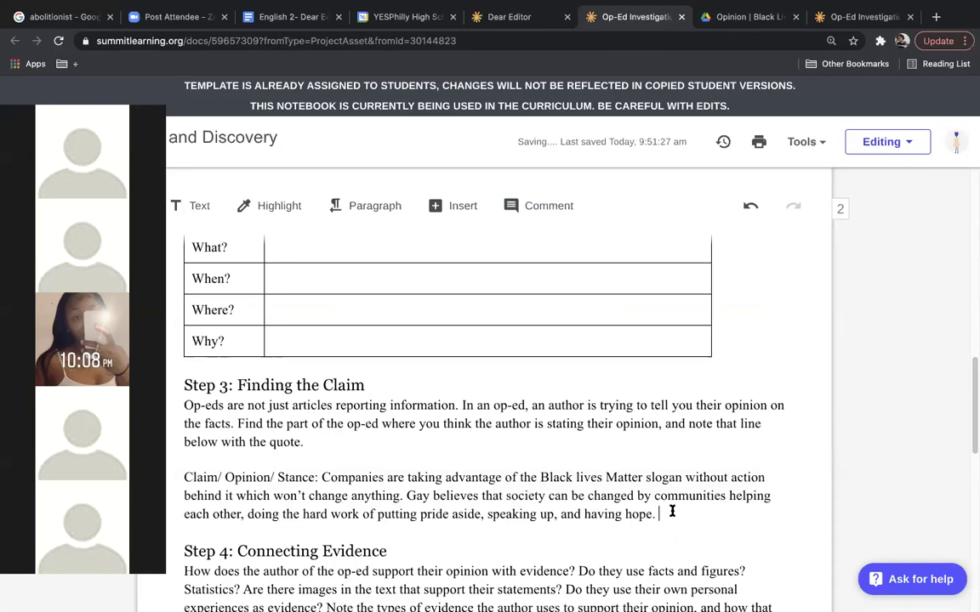
type("Police departme")
key("BackSpace")
key("BackSpace")
key("BackSpace")
key("BackSpace")
key("BackSpace")
key("BackSpace")
key("BackSpace")
key("BackSpace")
key("BackSpace")
key("BackSpace")
key("BackSpace")
key("BackSpace")
key("BackSpace")
key("BackSpace")
key("BackSpace")
Step: Add the sentence "In her opinion, police departments should be burned down and abolished." to the end of the claim
type("In her op")
key("BackSpace")
key("BackSpace")
type("opmnio")
key("BackSpace")
key("BackSpace")
key("BackSpace")
key("BackSpace")
type("ionin")
key("BackSpace")
key("BackSpace")
key("BackSpace")
key("BackSpace")
key("BackSpace")
type("inion, police depar")
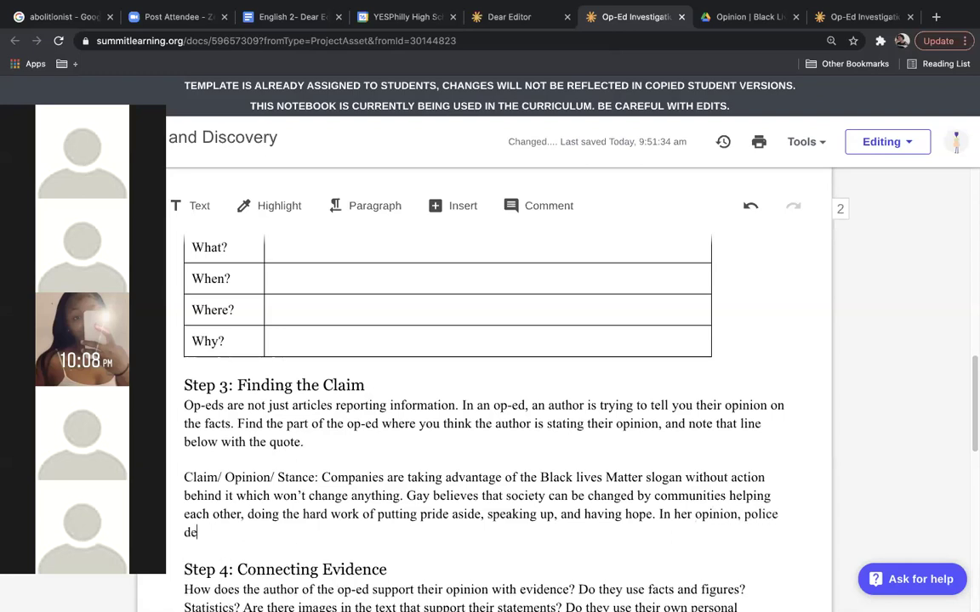
type("tments should")
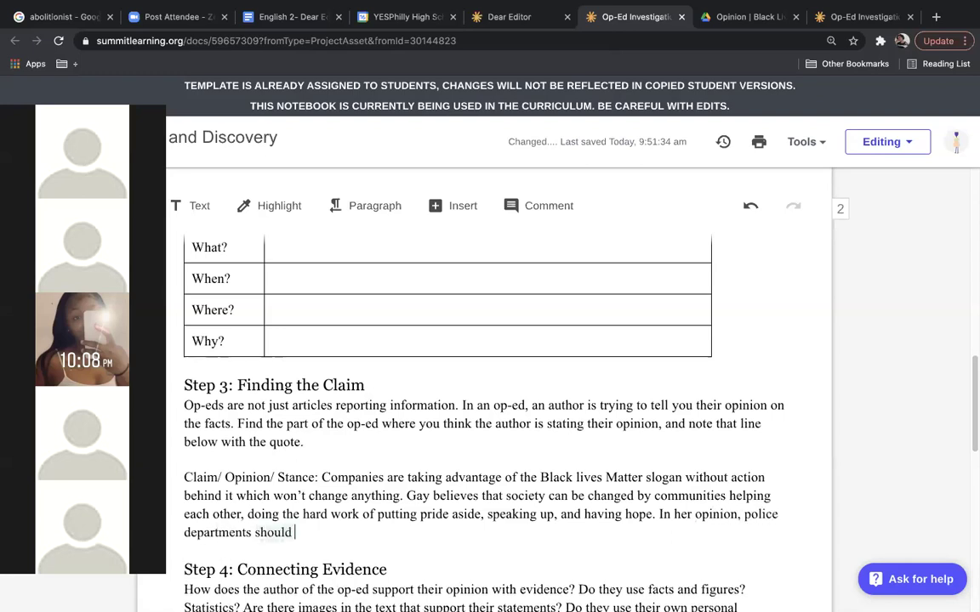
type(" be burned dow")
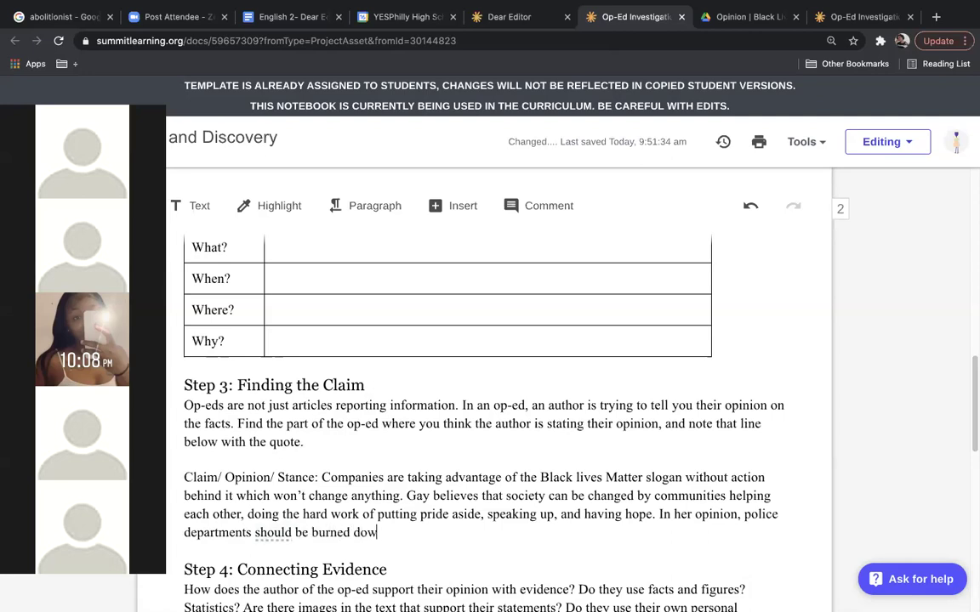
type("n and abolished.")
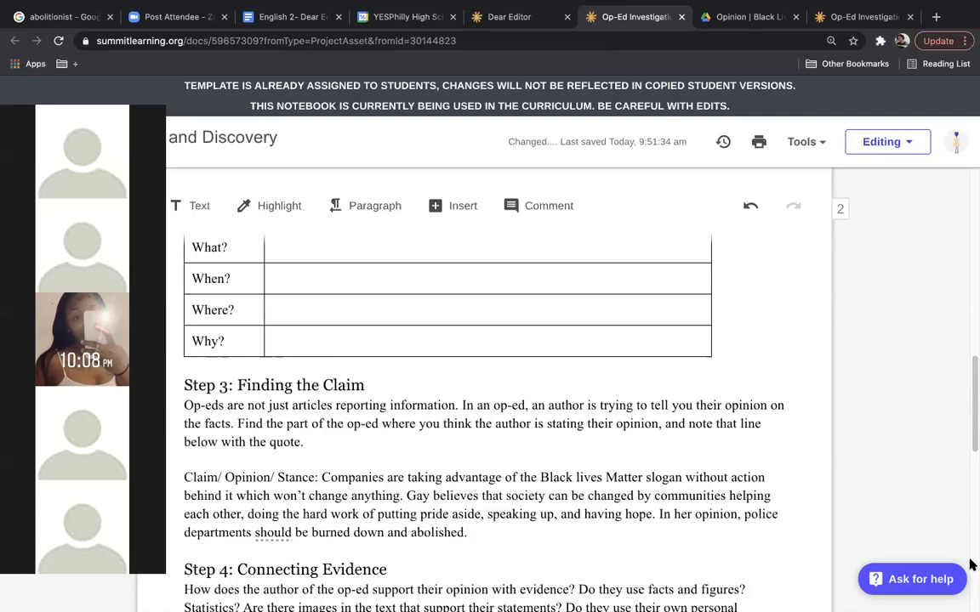
Step: Make the whole claim text after "Claim/ Opinion/ Stance:" bold
scroll(765, 425, "down", 3)
key("Down")
left_click_drag(479, 412, 319, 340)
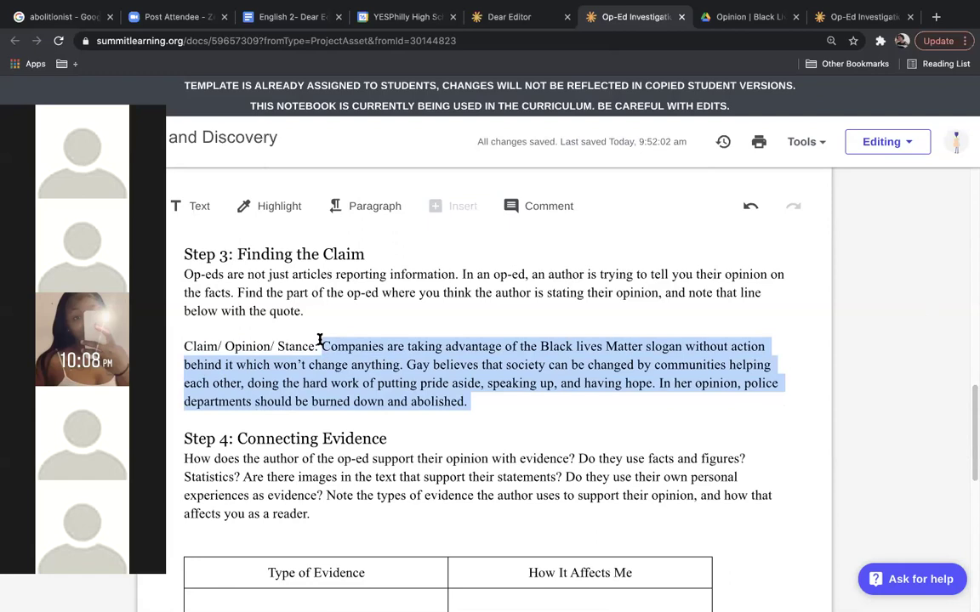
left_click(194, 206)
left_click(261, 240)
left_click(695, 415)
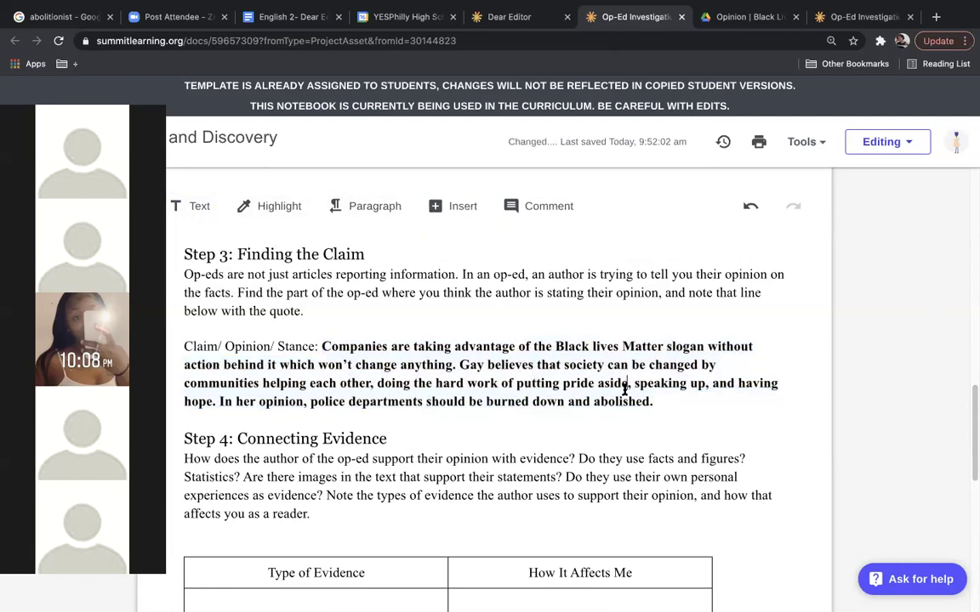
Step: Review the bolded Step 3 claim together with the Step 4: Connecting Evidence instructions and table
scroll(936, 443, "down", 4)
scroll(944, 460, "up", 4)
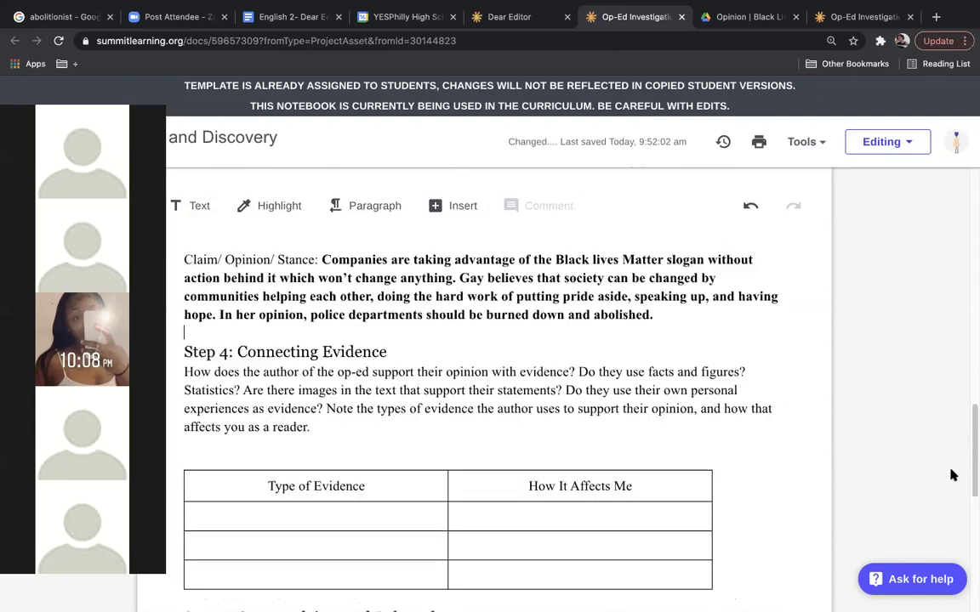
left_click(654, 417)
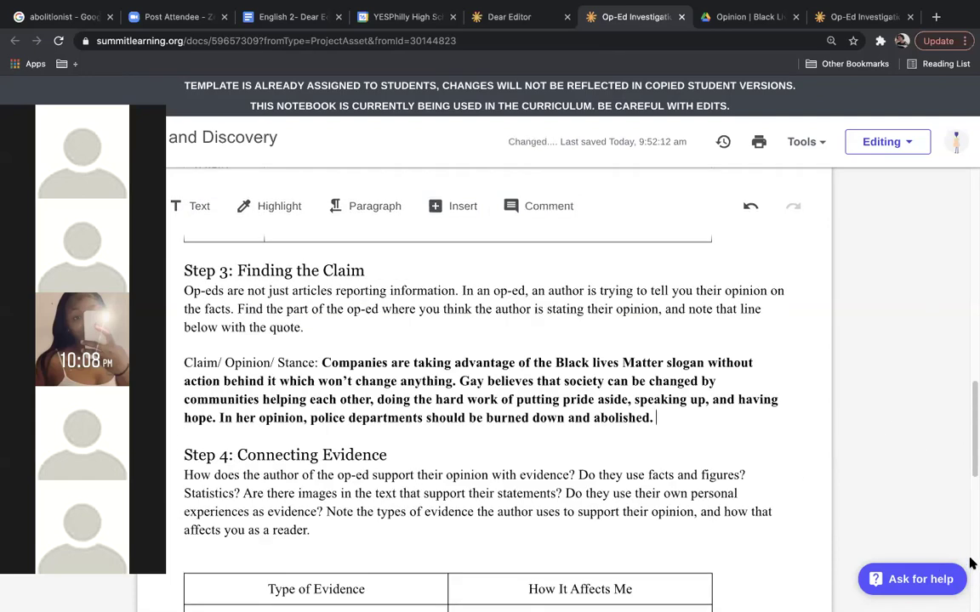
left_click(671, 400)
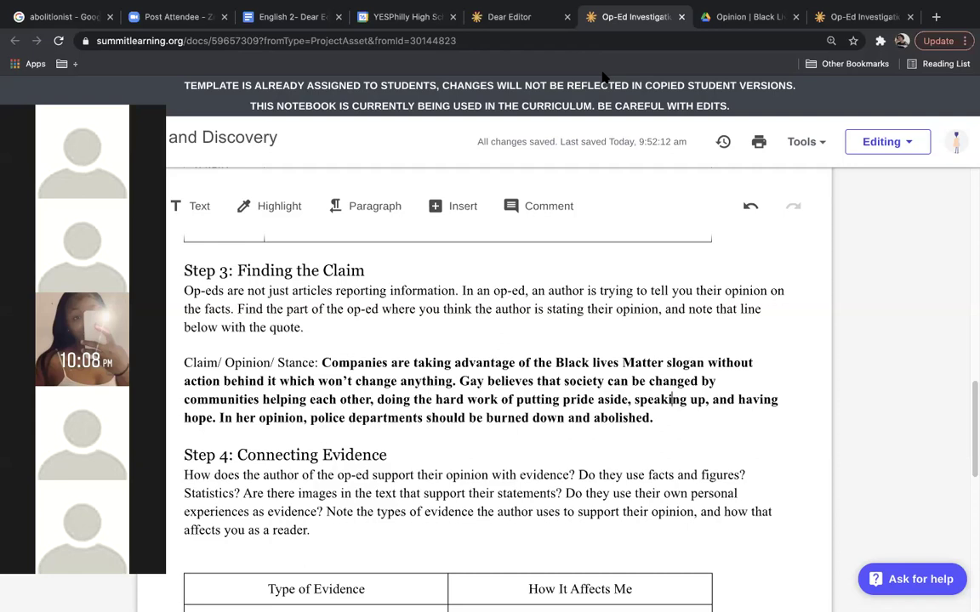
mouse_move(549, 7)
left_click_drag(451, 364, 486, 422)
left_click(396, 344)
left_click(486, 422)
scroll(876, 412, "down", 4)
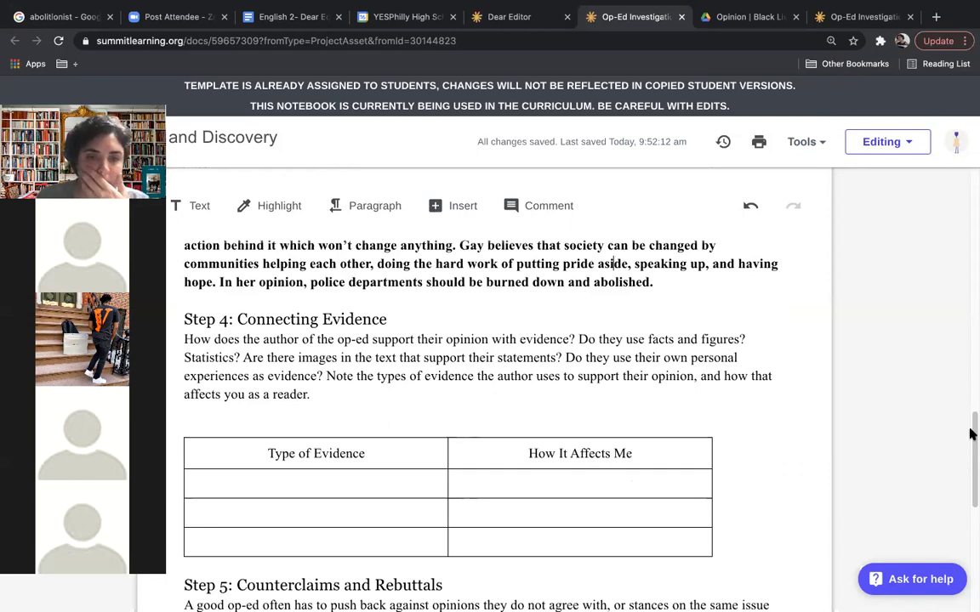
Step: Review the Step 3 claim and the Step 4: Connecting Evidence section, highlighting the Step 4 instruction paragraph for the class
scroll(959, 404, "up", 4)
scroll(960, 405, "down", 1)
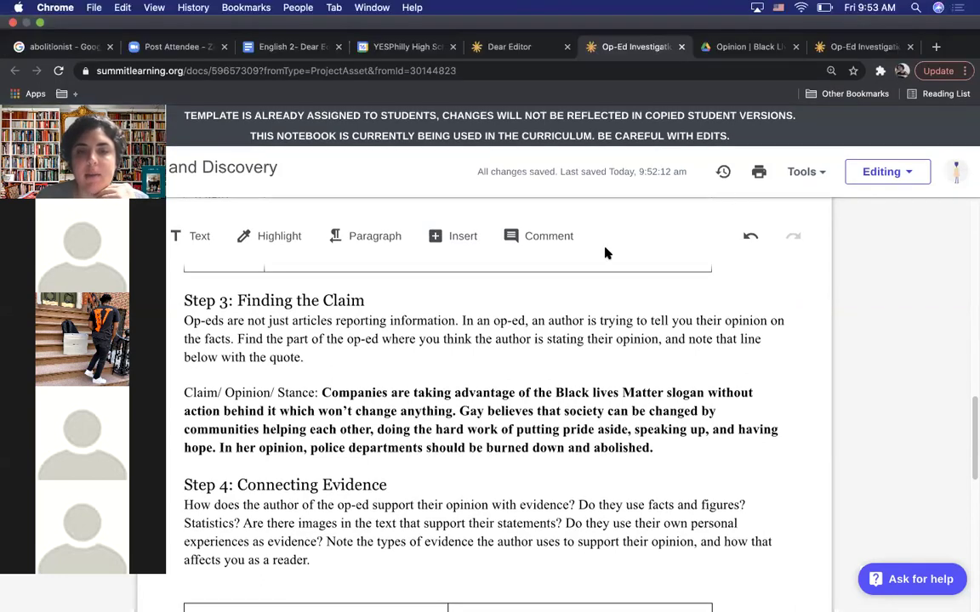
mouse_move(782, 3)
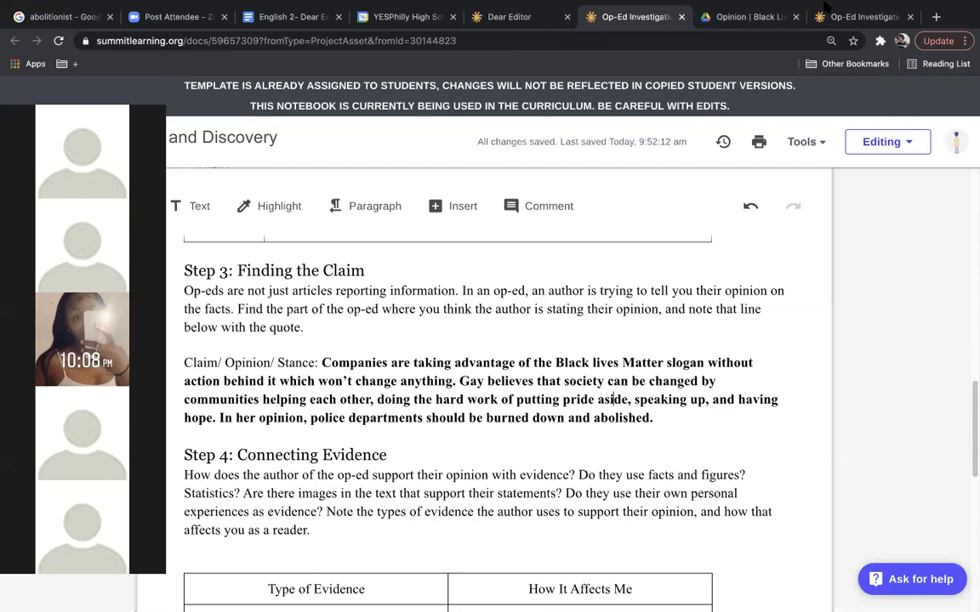
left_click_drag(969, 401, 954, 423)
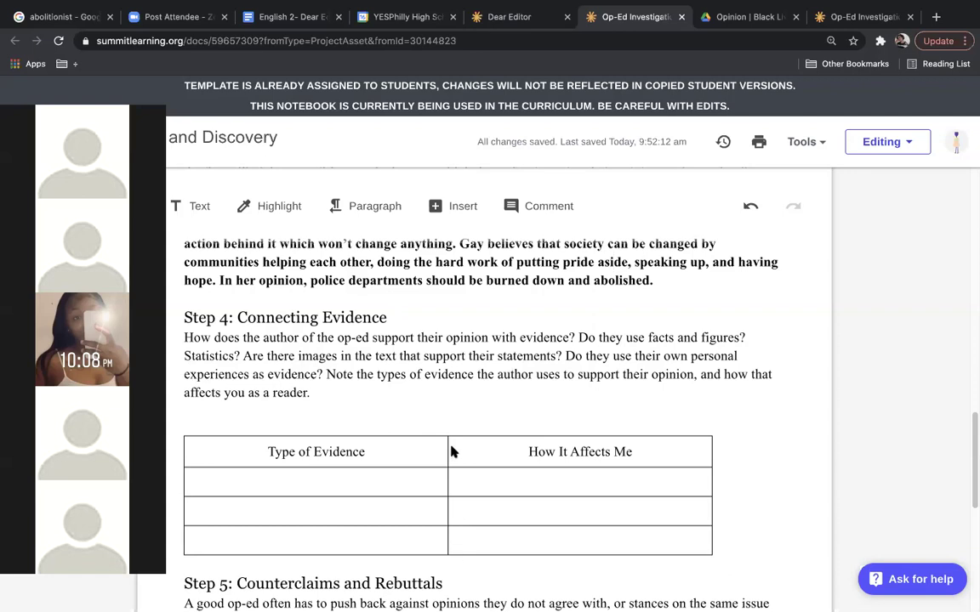
triple_click(465, 359)
triple_click(465, 359)
left_click(465, 359)
triple_click(465, 359)
left_click(465, 359)
triple_click(465, 359)
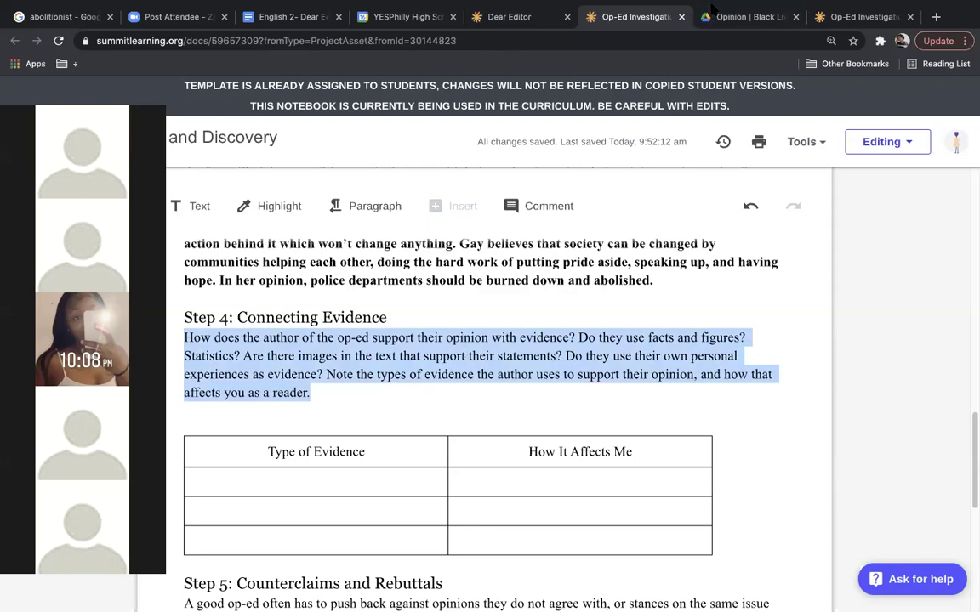
Step: Copy the op-ed passage from "the wake of some of these corporate statements" through "and more." into the first Type of Evidence cell, enclosed in quotation marks
left_click(714, 17)
mouse_move(972, 585)
left_mouse_down()
mouse_move(945, 458)
mouse_move(962, 487)
mouse_move(970, 372)
mouse_move(973, 492)
left_mouse_up()
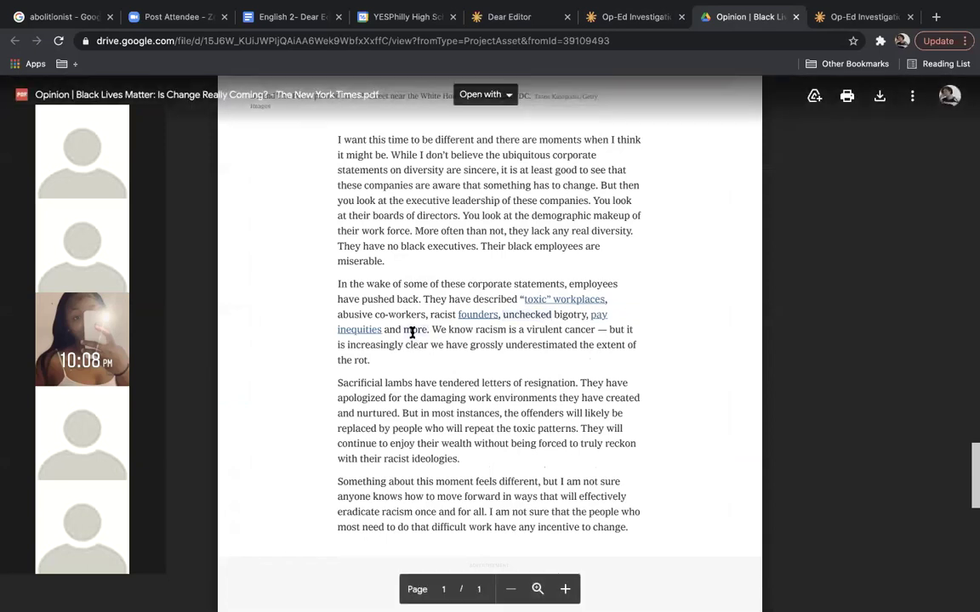
left_click_drag(426, 326, 356, 285)
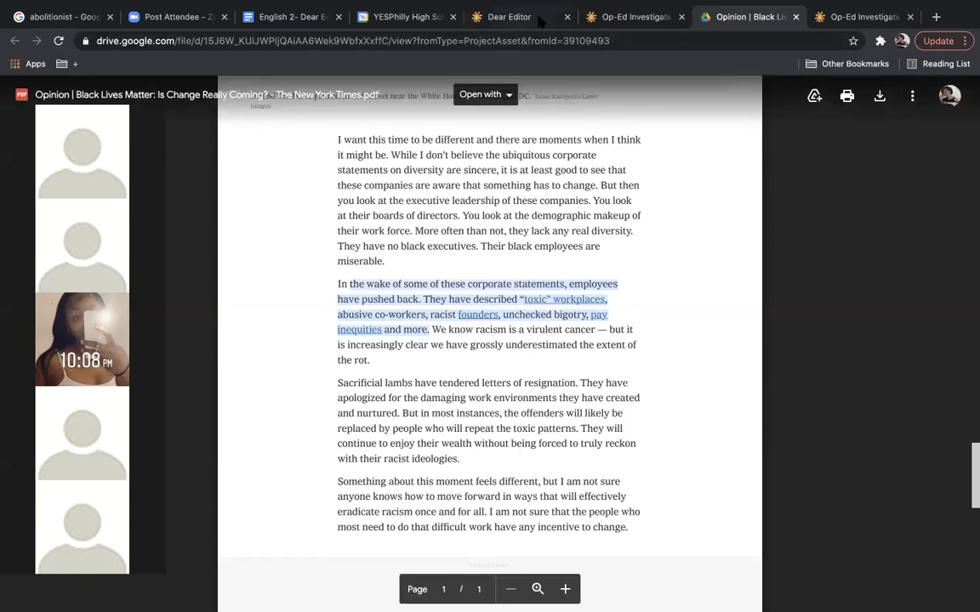
left_click(509, 16)
left_click(586, 17)
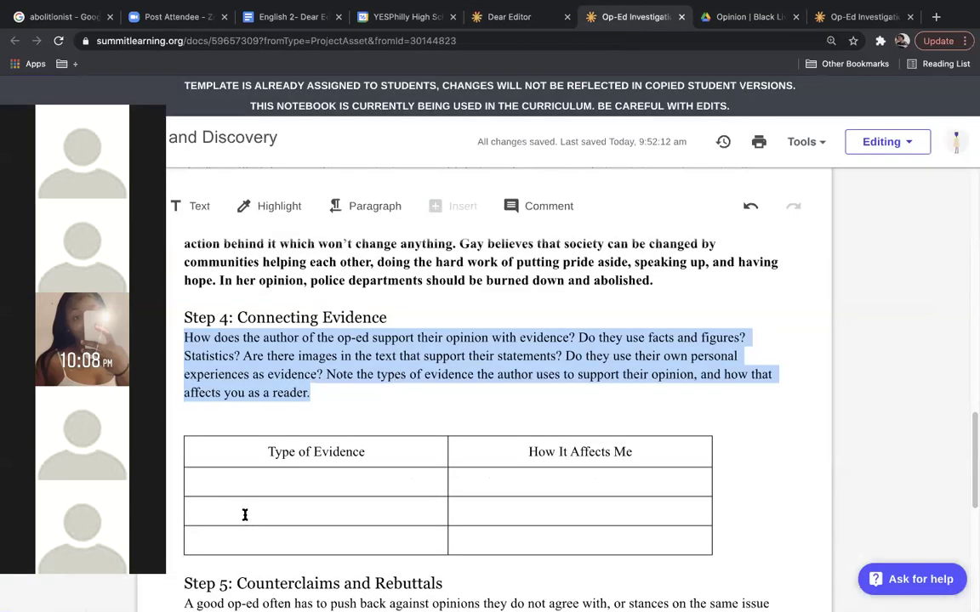
left_click(250, 482)
type("the wake of some of these corporate statements, employees have pushed back. They have described \"toxic\" workplaces, abusive co-workers, racist founders, unchecked bigotry, pay inequities and more.")
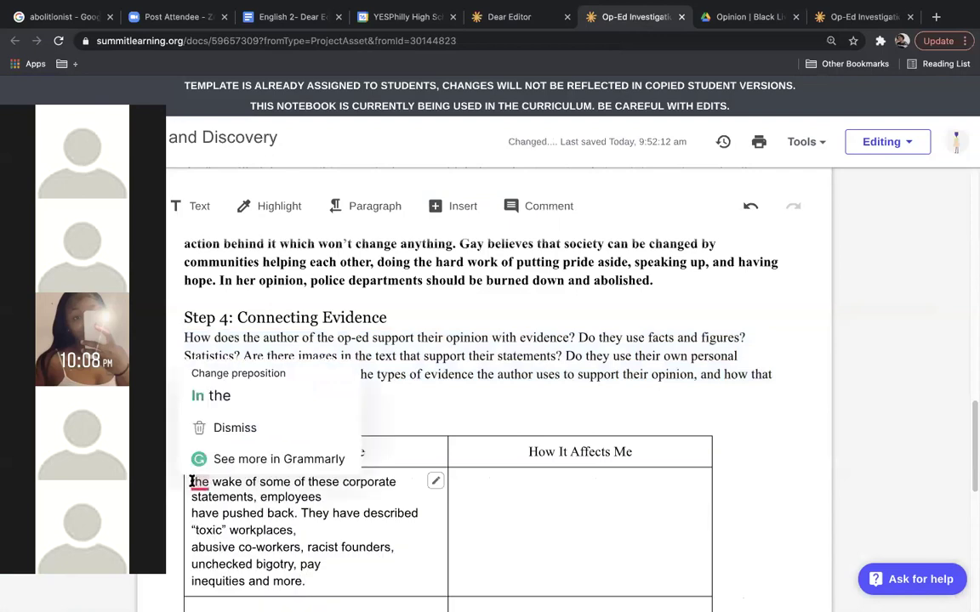
left_click(308, 581)
type("\"")
Step: In the first How It Affects Me cell, write "This quote shows me that corporations who only state “Black Lives Matter” but don’t do anything within their"
left_click(560, 495)
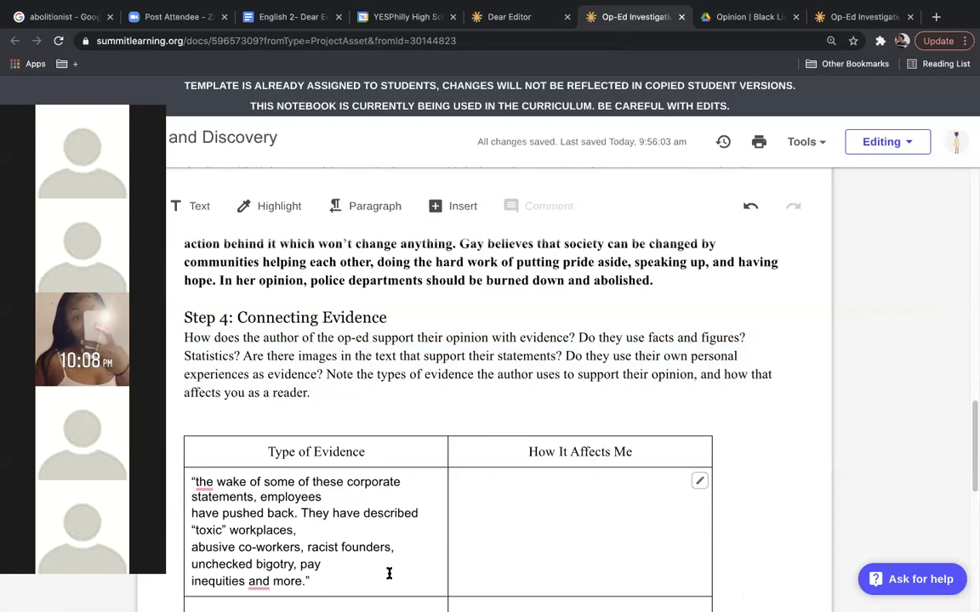
type("This quote shows me that")
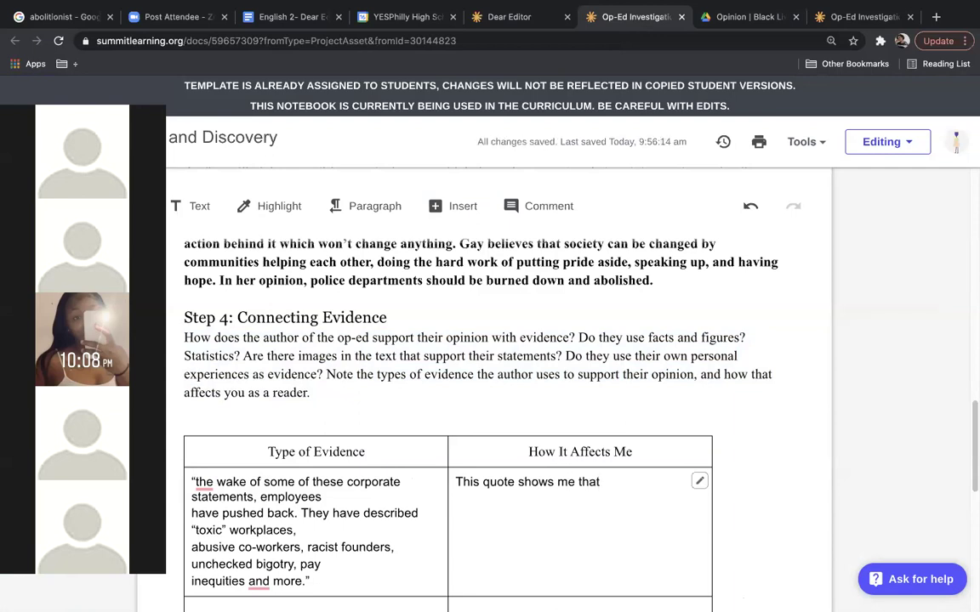
type(" corporations ")
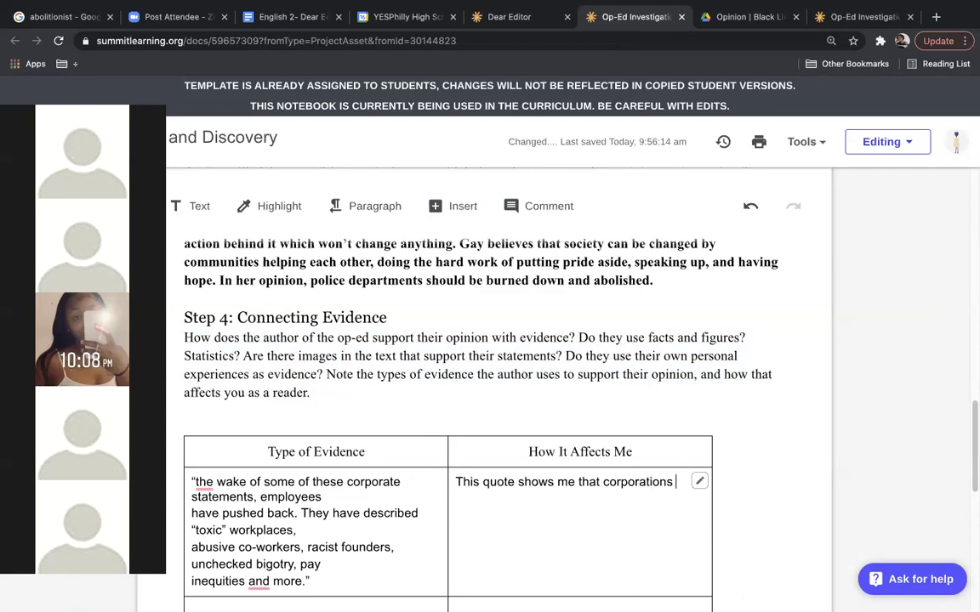
type("who only state \"Black Lives Matter\" but don't do anything within their")
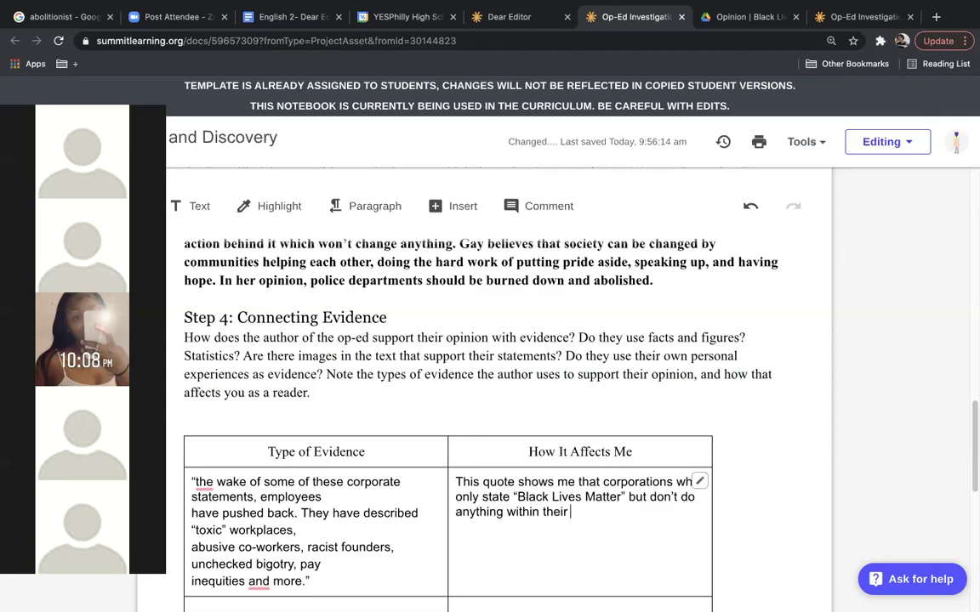
Step: Finish the response with "structures contribute to the oppression they are trying to speak out against. It isn’t actual change, just performance."
type(" structures contribute to the ")
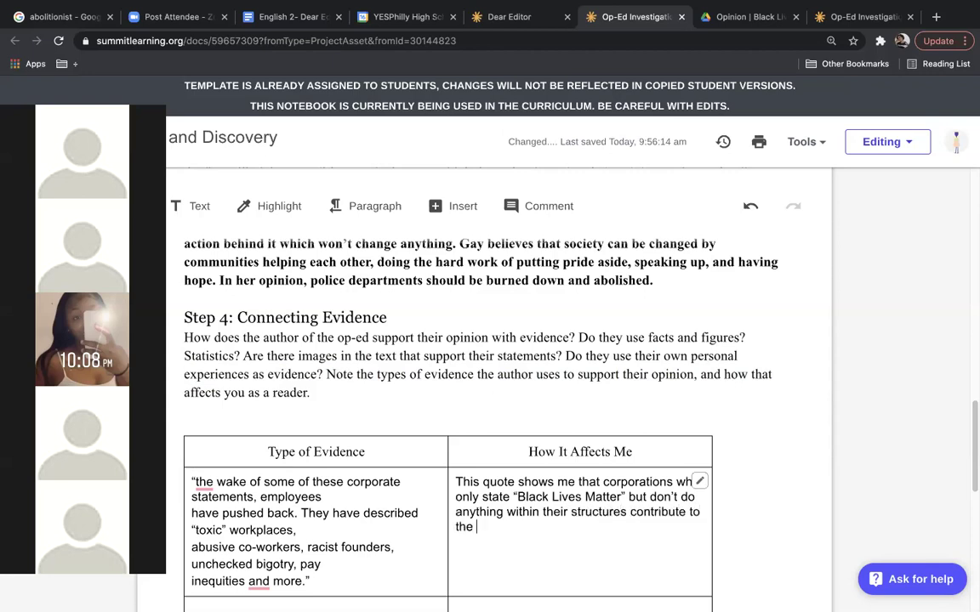
type("oppression they are ")
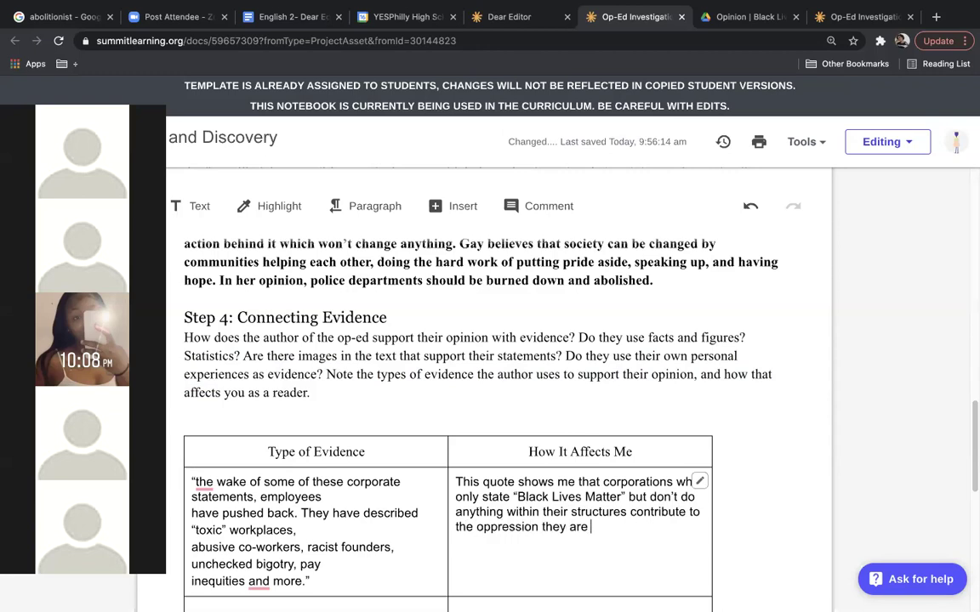
type("trying to speak ouy")
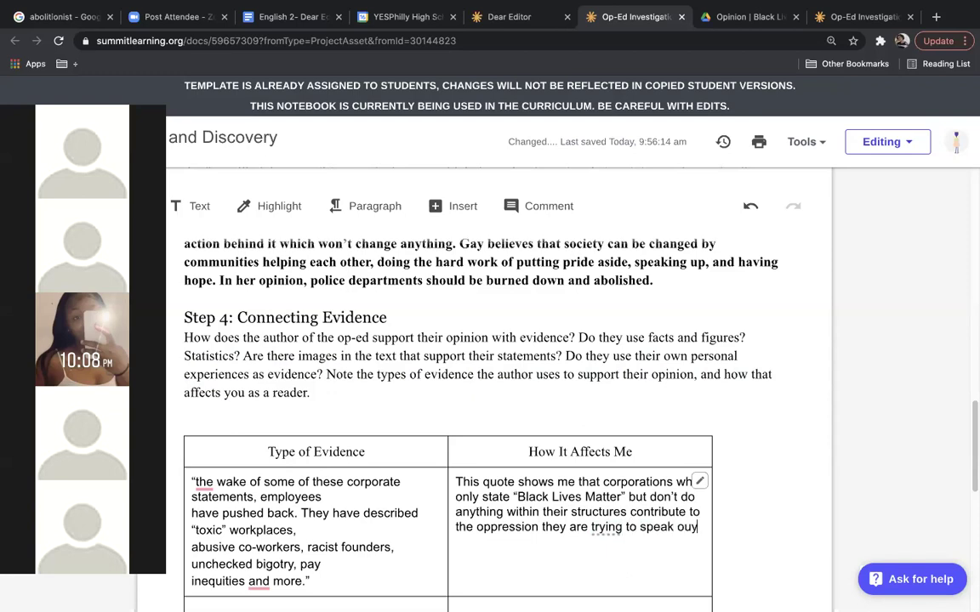
type("t against. It isn'")
type("t actual chang")
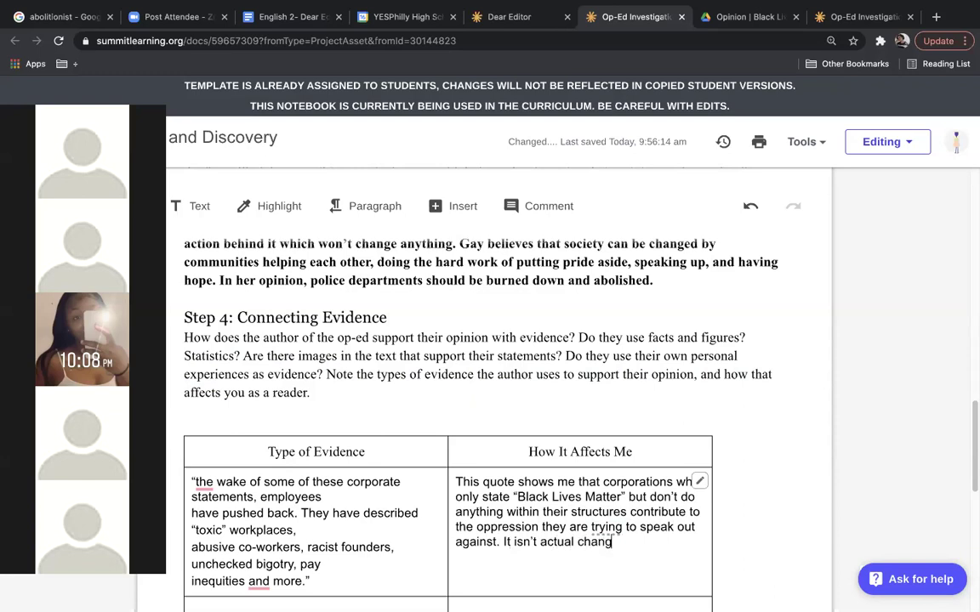
type("e, just performance.")
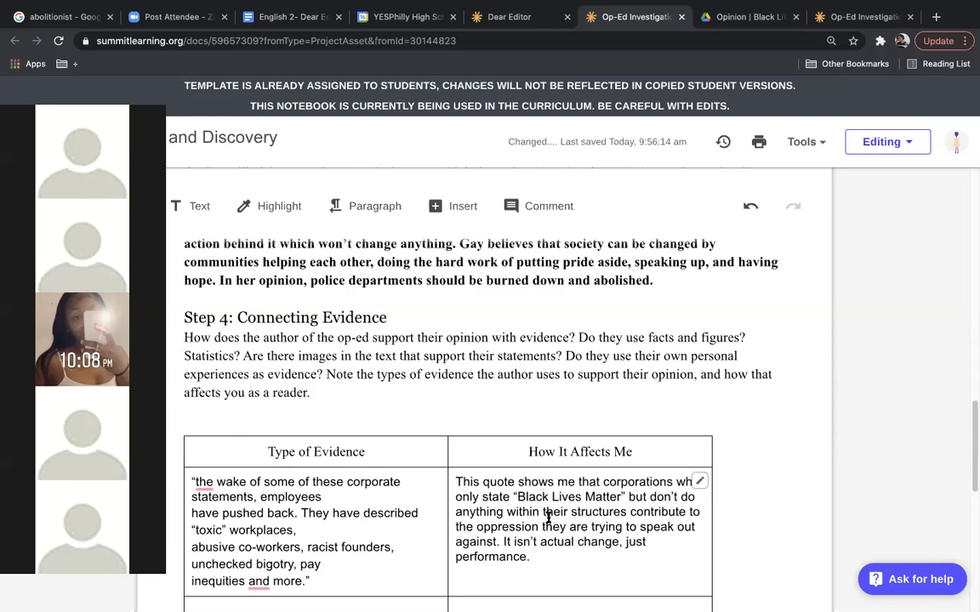
Step: Review the completed first evidence row against the opening sentence of the Step 3 claim
left_click_drag(585, 497, 618, 544)
double_click(598, 526)
scroll(971, 463, "down", 3)
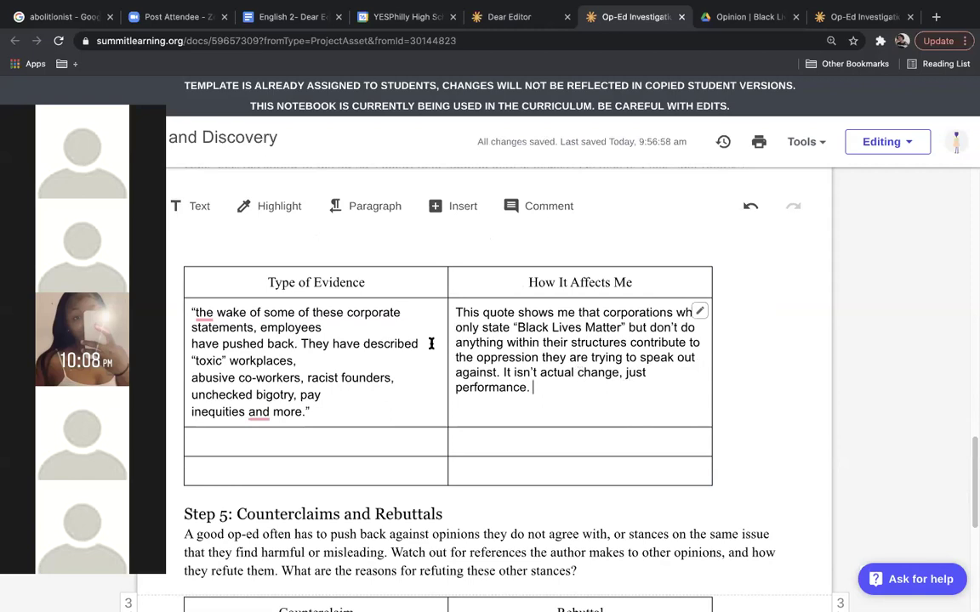
right_click(971, 476)
left_click(971, 449)
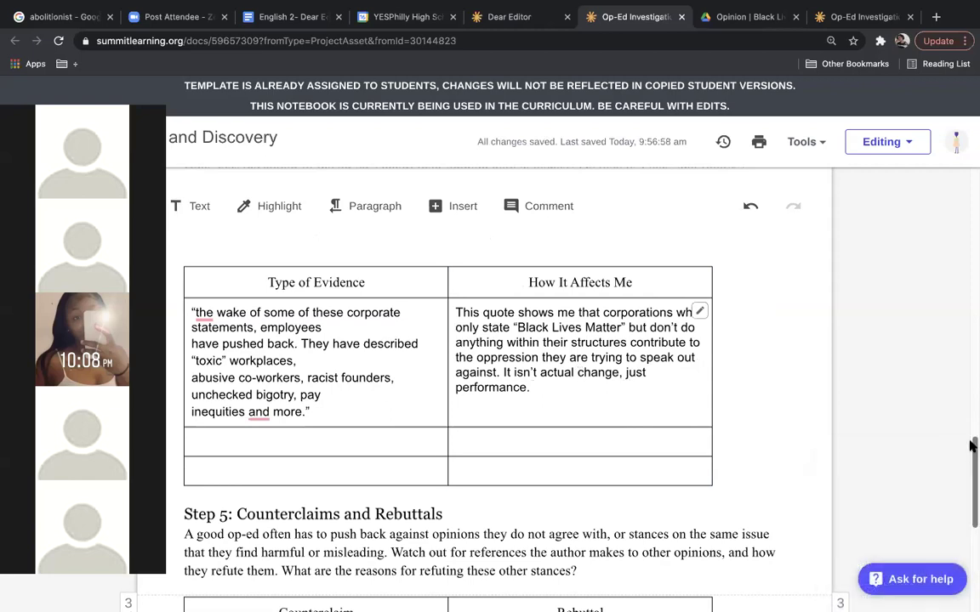
scroll(971, 448, "up", 5)
left_click_drag(372, 384, 435, 410)
left_click(437, 409)
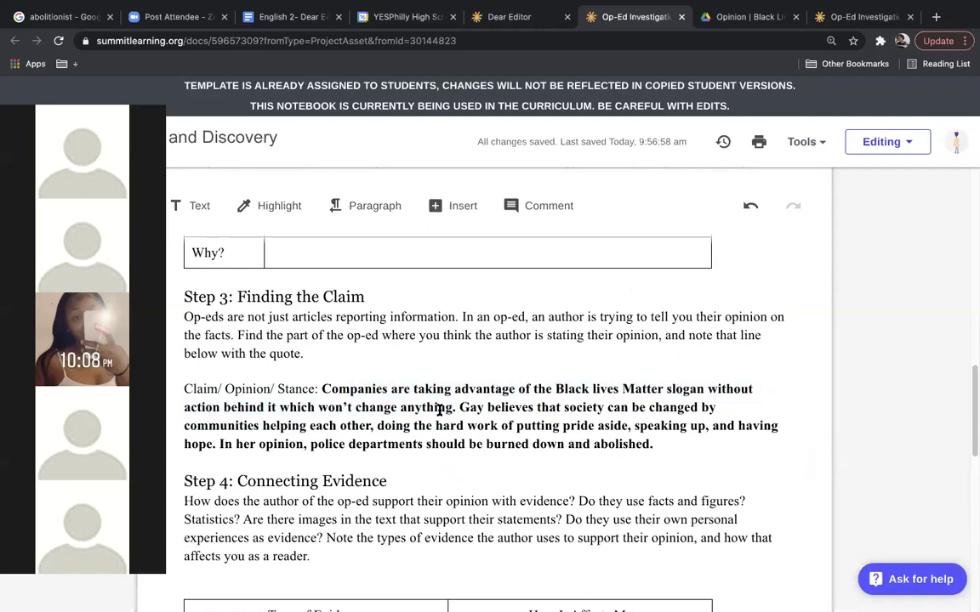
left_click_drag(972, 426, 972, 477)
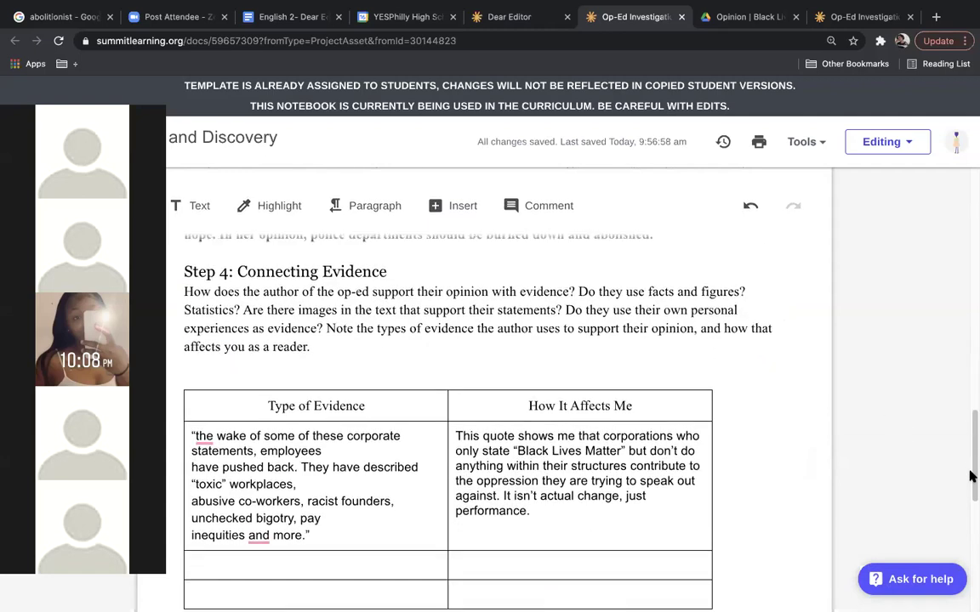
Step: Reread the Step 3 claim and its connection to the evidence table, including the empty second row
left_click(402, 472)
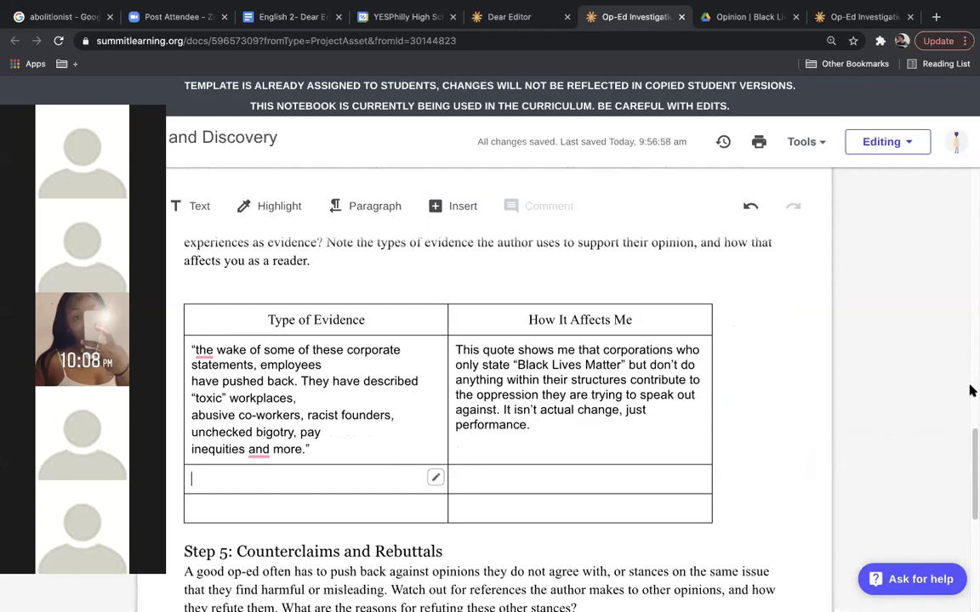
left_click_drag(970, 437, 959, 398)
left_click(635, 376)
mouse_move(546, 349)
left_mouse_down()
mouse_move(487, 311)
mouse_move(522, 347)
mouse_move(650, 374)
mouse_move(399, 384)
left_mouse_up()
left_click(507, 328)
left_click(522, 348)
left_click(400, 384)
left_click_drag(970, 439, 971, 475)
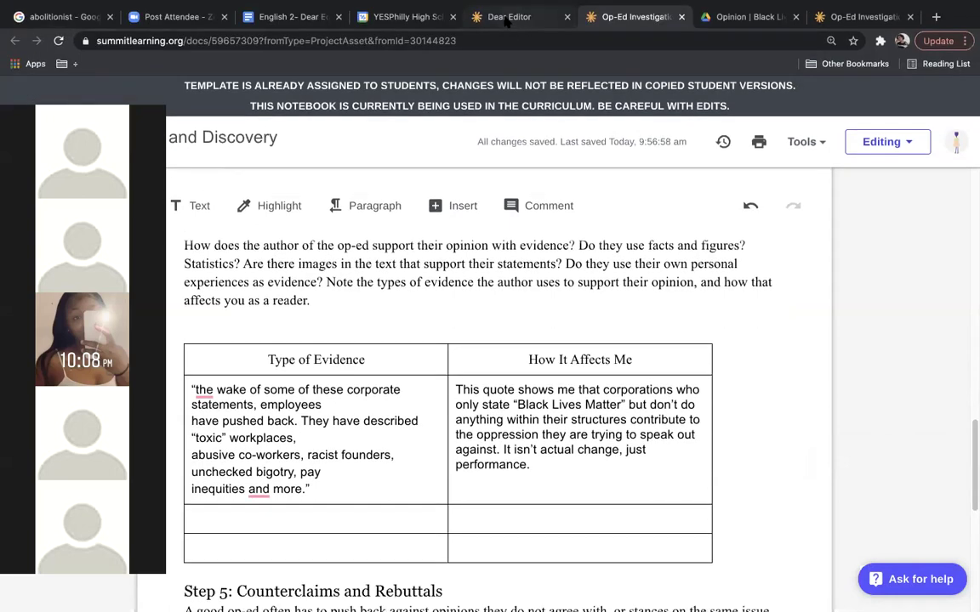
Step: Look through the op-ed PDF, from the corporate statements passage to the closing paragraphs and the police abolition section, for further evidence
left_click(507, 19)
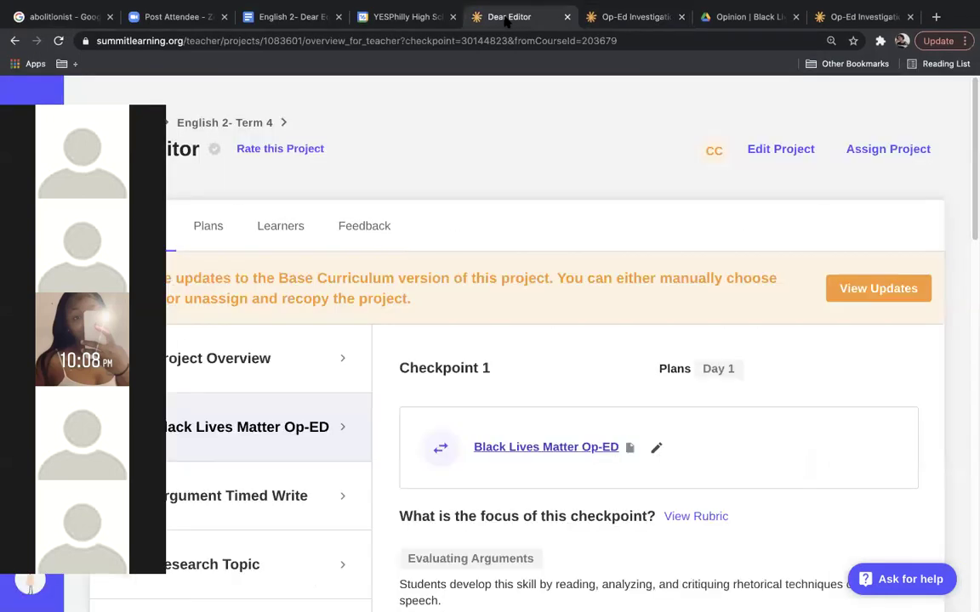
left_click(630, 17)
left_click(719, 17)
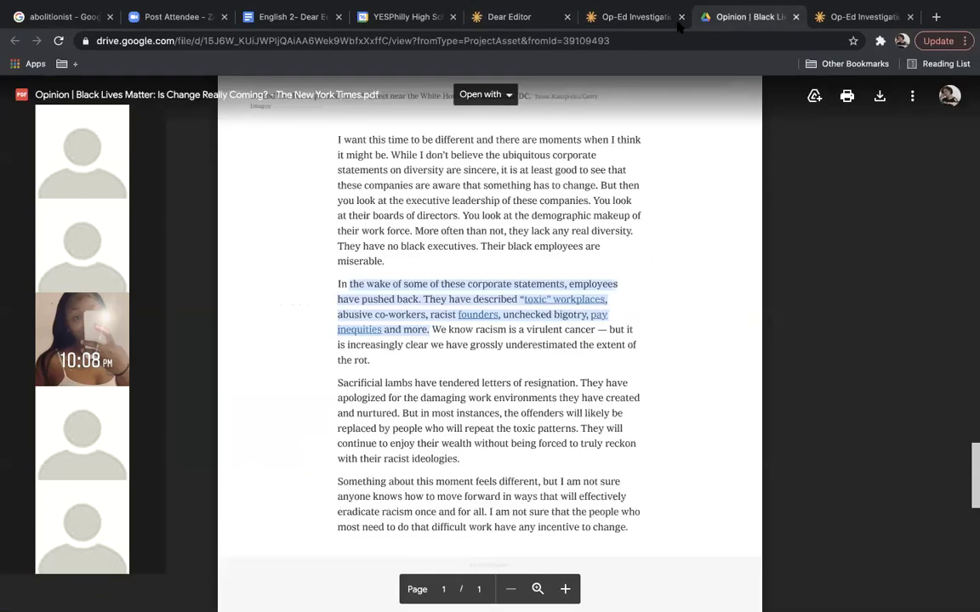
scroll(972, 539, "down", 2)
scroll(972, 539, "down", 10)
scroll(953, 570, "up", 8)
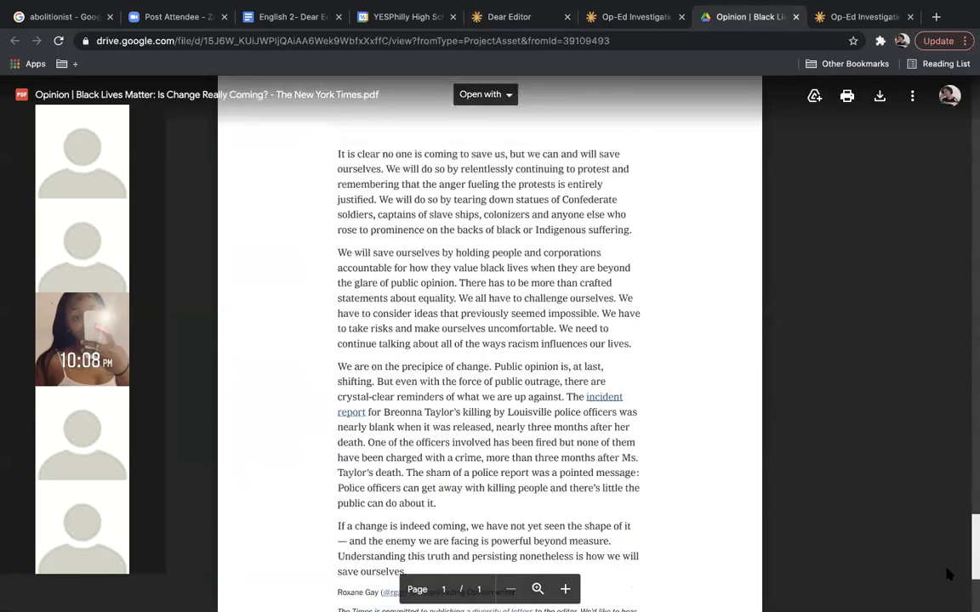
scroll(949, 575, "down", 2)
scroll(950, 579, "up", 2)
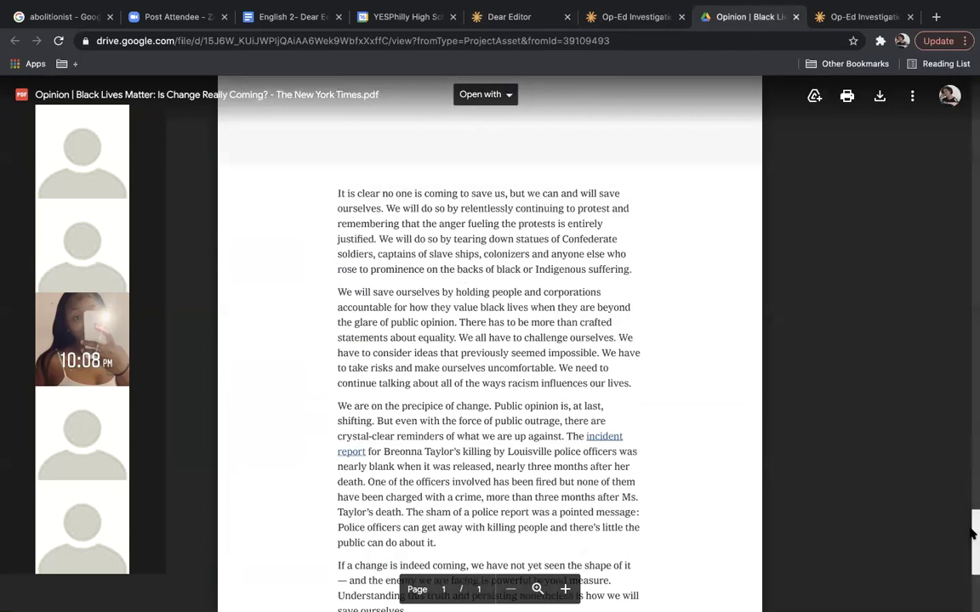
scroll(969, 553, "down", 5)
scroll(970, 553, "up", 3)
scroll(866, 389, "up", 10)
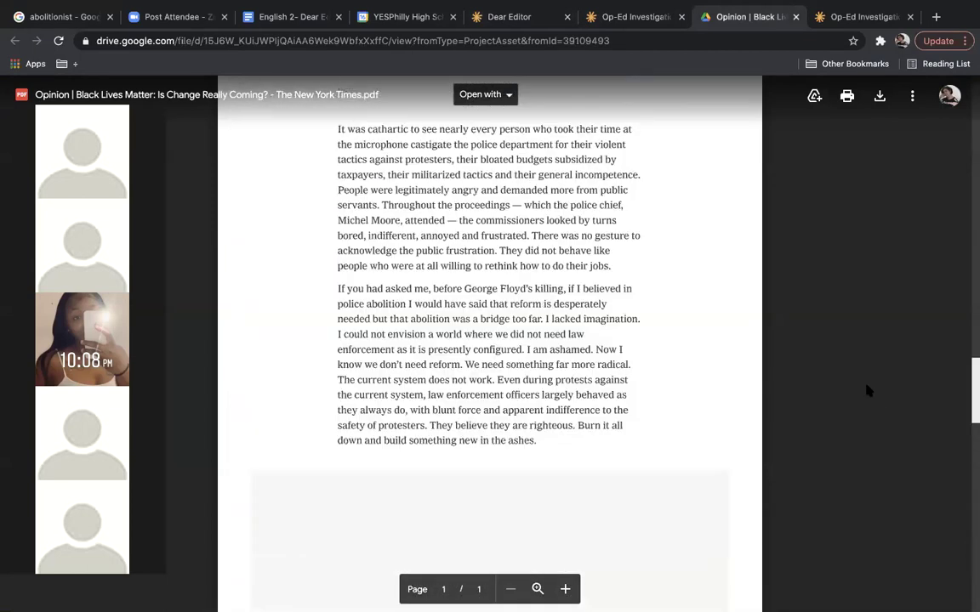
scroll(827, 328, "down", 5)
scroll(884, 404, "down", 4)
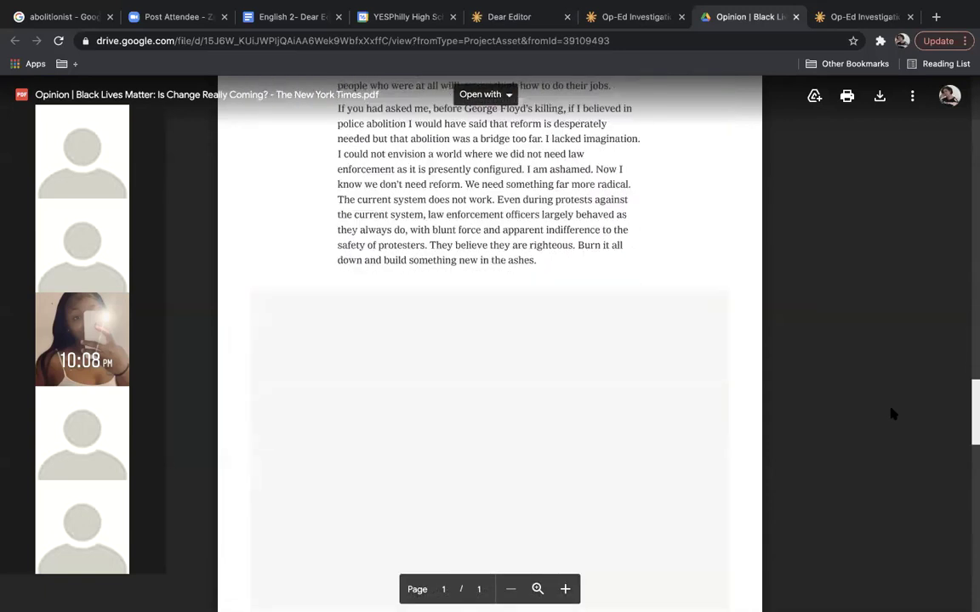
scroll(853, 368, "up", 4)
Step: Return to the worksheet and go over the claim about changing society and police departments, plus the first evidence row as the example
left_click(634, 17)
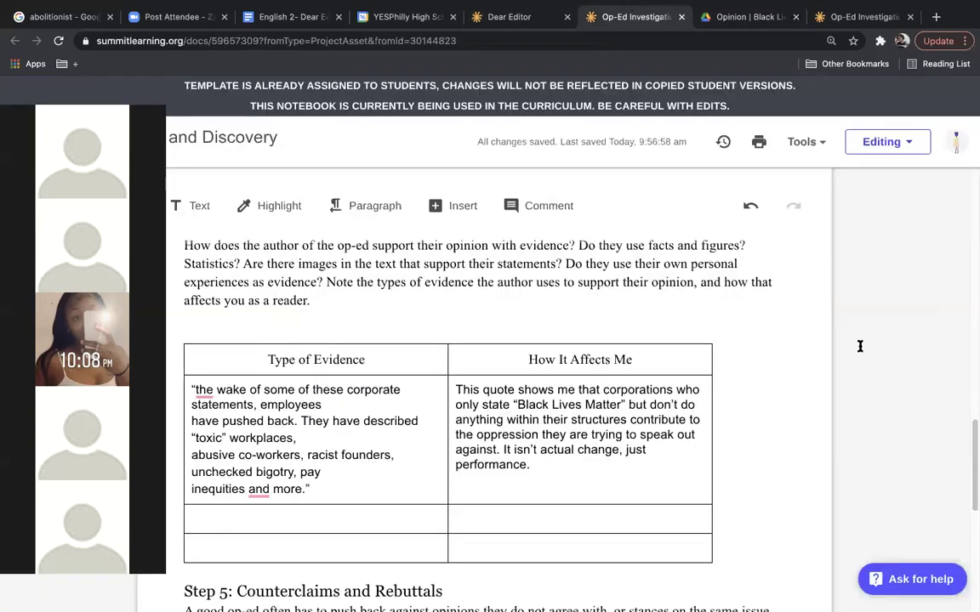
left_click(334, 518)
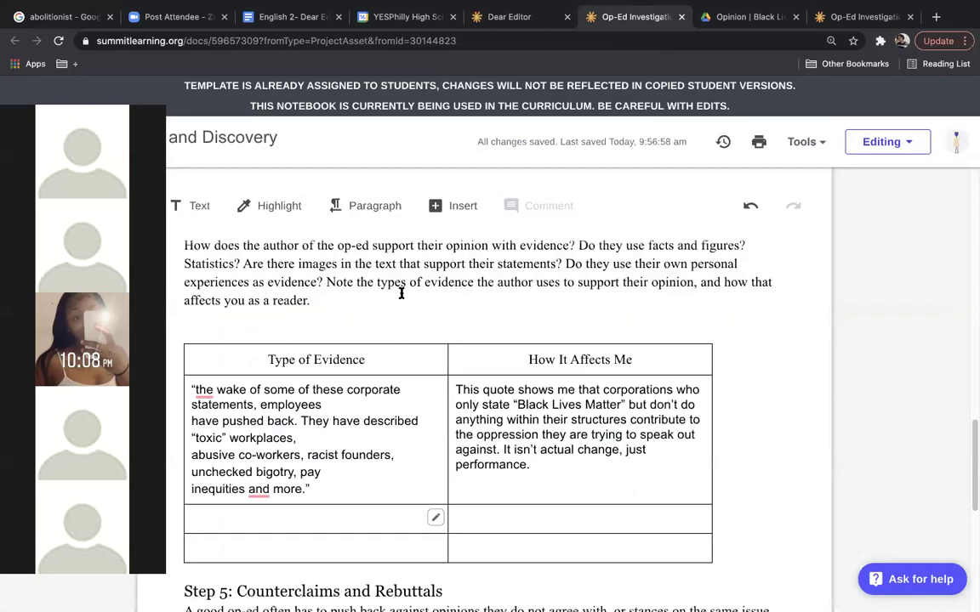
left_click_drag(970, 476, 969, 438)
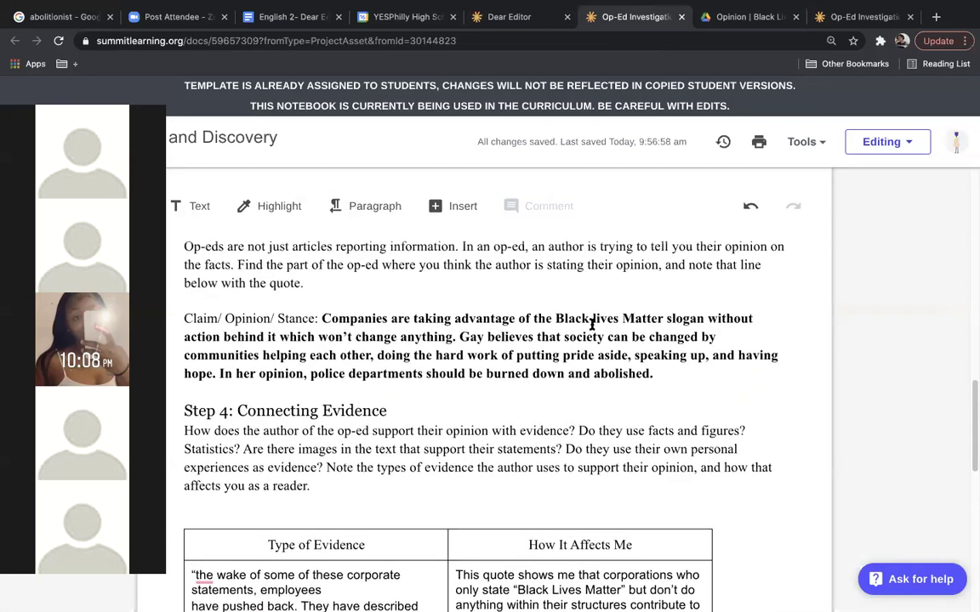
left_click_drag(667, 375, 573, 338)
left_click(573, 339)
left_click_drag(973, 438, 970, 486)
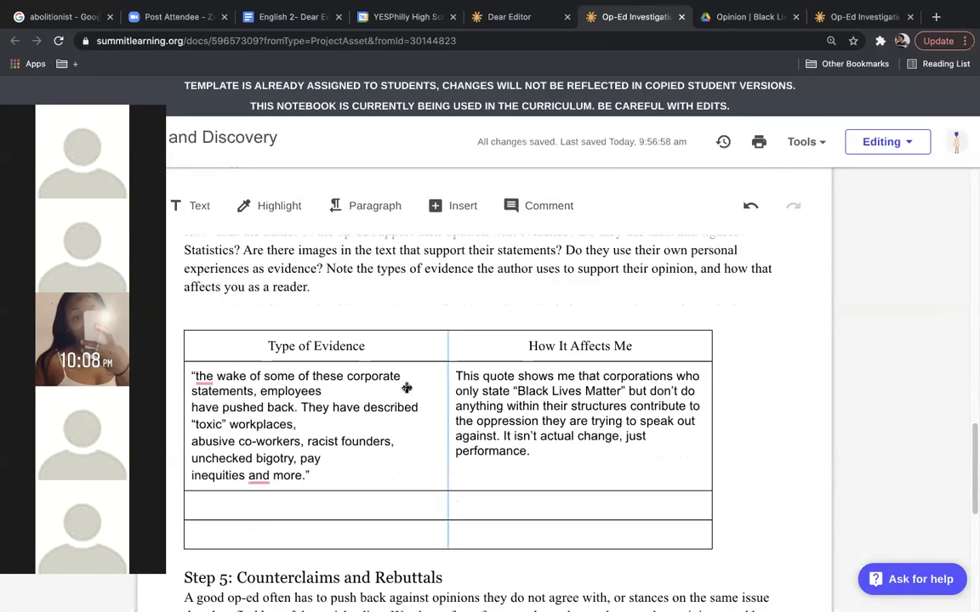
left_click_drag(192, 376, 319, 476)
left_click(503, 417)
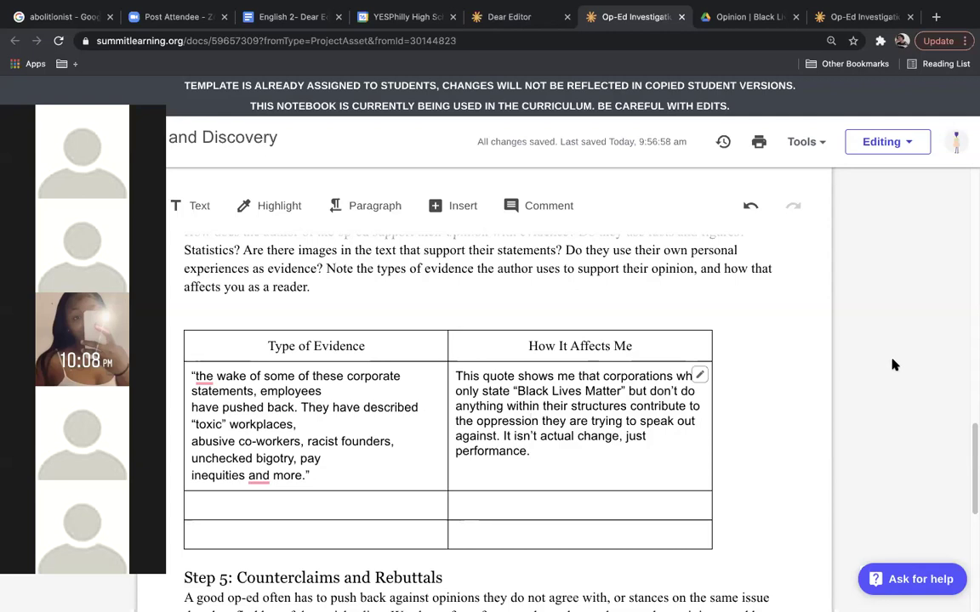
Step: Return to the op-ed PDF and select the sentence about tearing down statues of Confederate soldiers as possible evidence
left_click(534, 18)
left_click(600, 18)
left_click(710, 19)
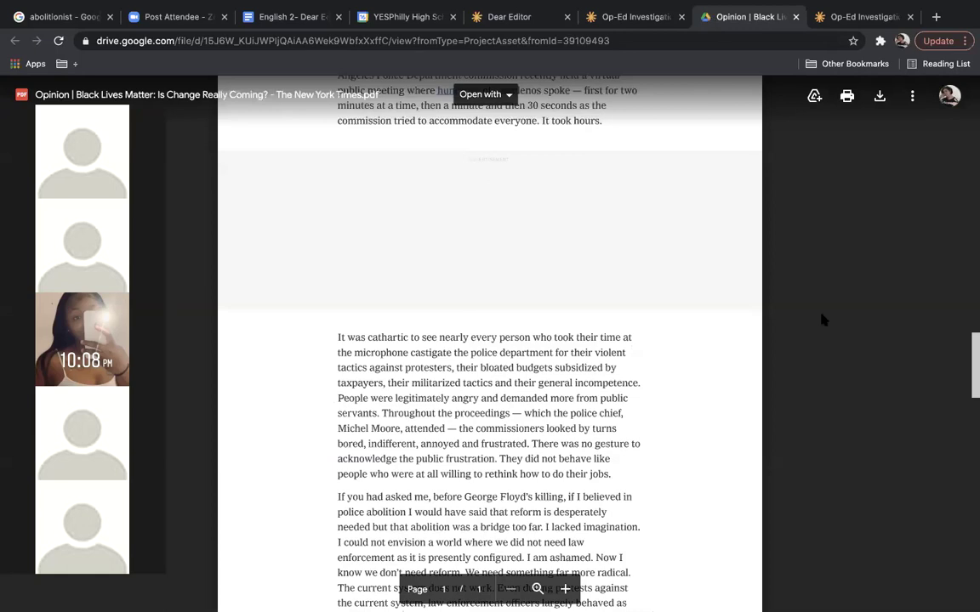
scroll(972, 391, "down", 5)
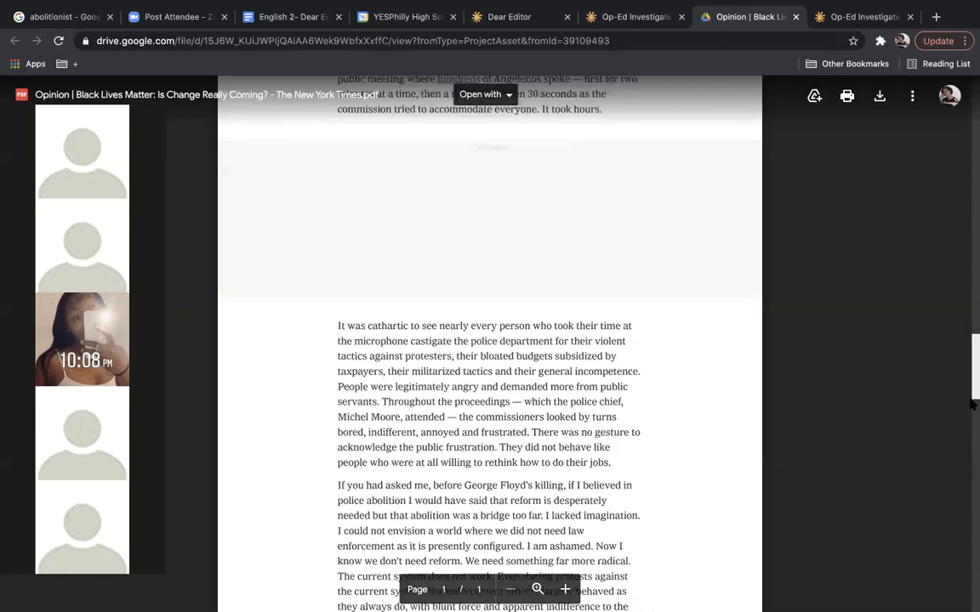
scroll(972, 446, "down", 8)
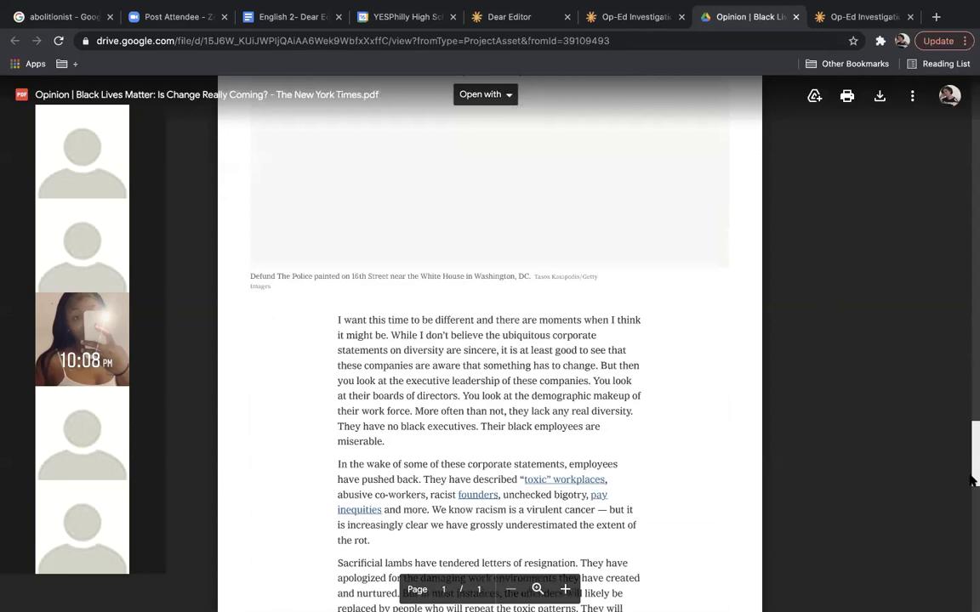
left_click_drag(972, 480, 972, 523)
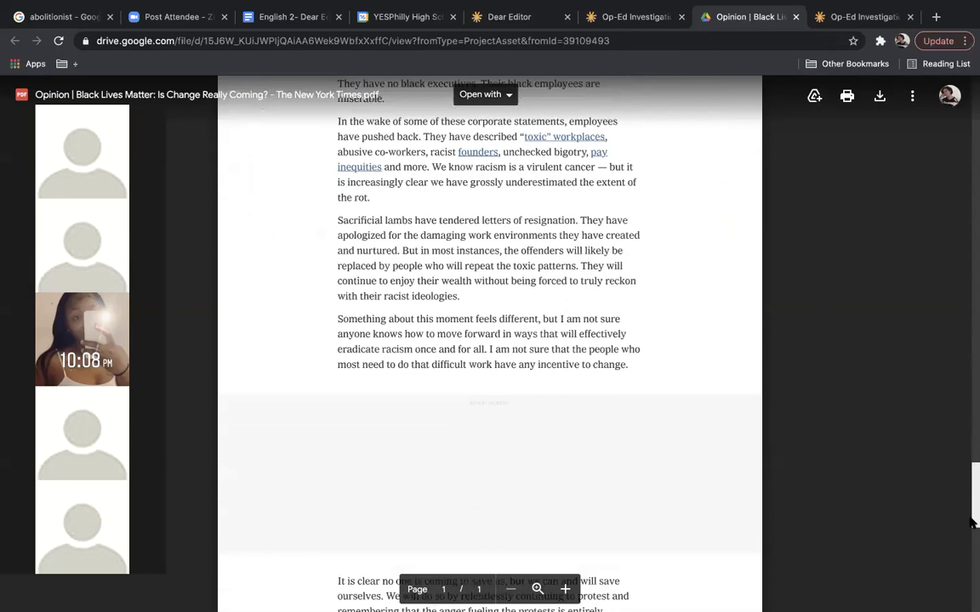
left_click_drag(972, 523, 972, 557)
scroll(737, 413, "down", 1)
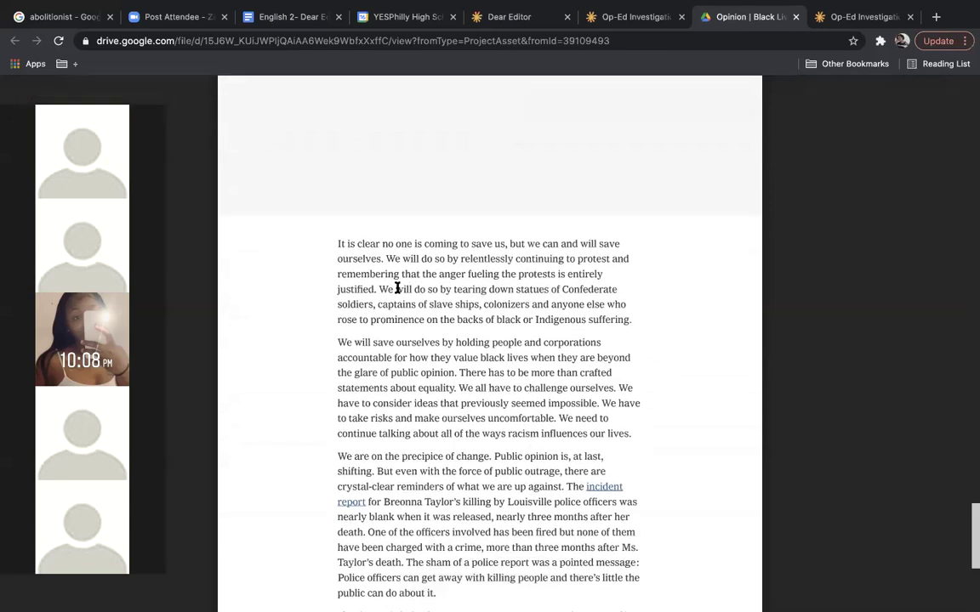
left_click_drag(379, 290, 631, 322)
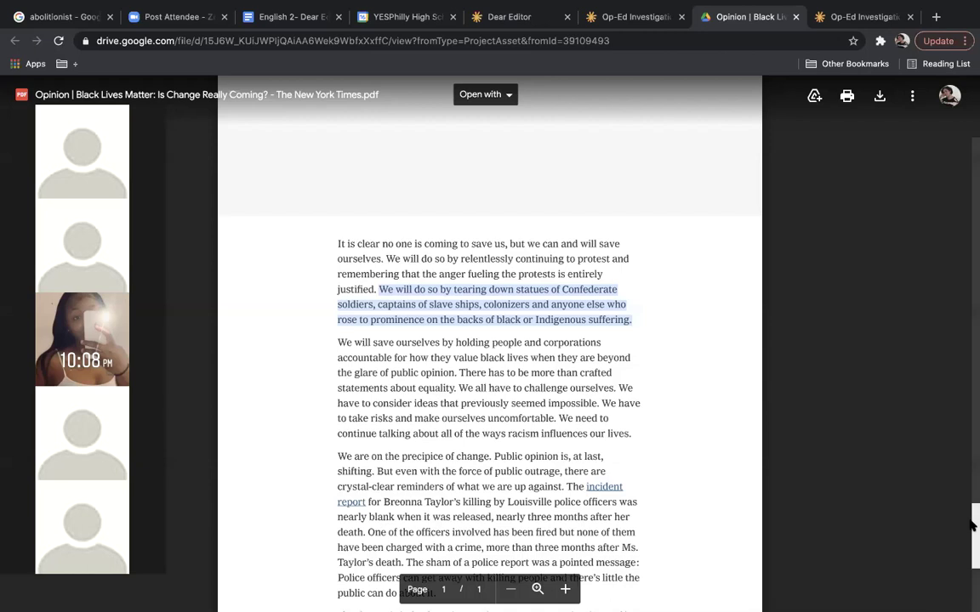
Step: Select "Burn it all down and build something new in the ashes" at the end of the op-ed's police abolition paragraph
scroll(876, 473, "down", 2)
left_click_drag(972, 533, 924, 466)
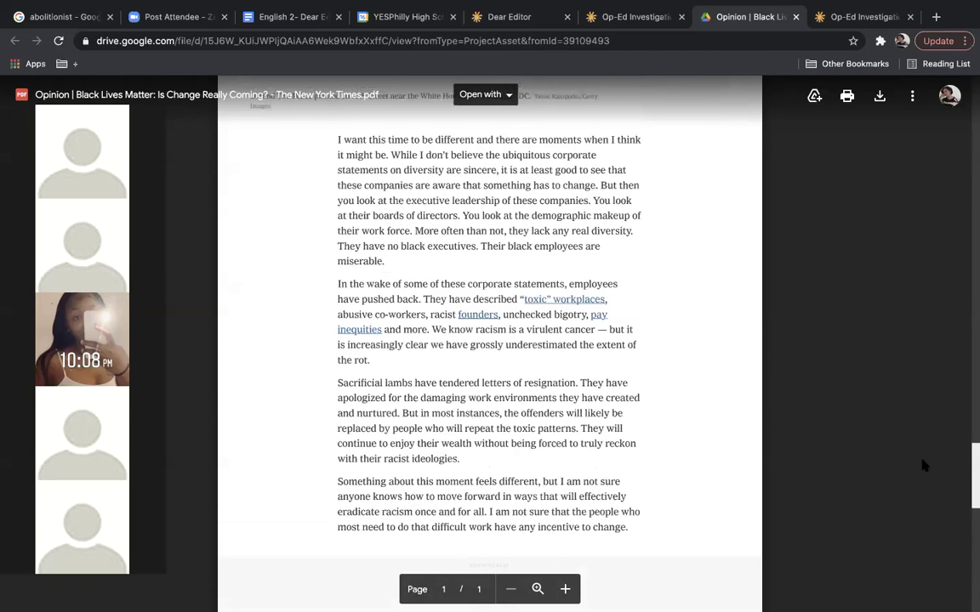
left_click_drag(923, 465, 842, 371)
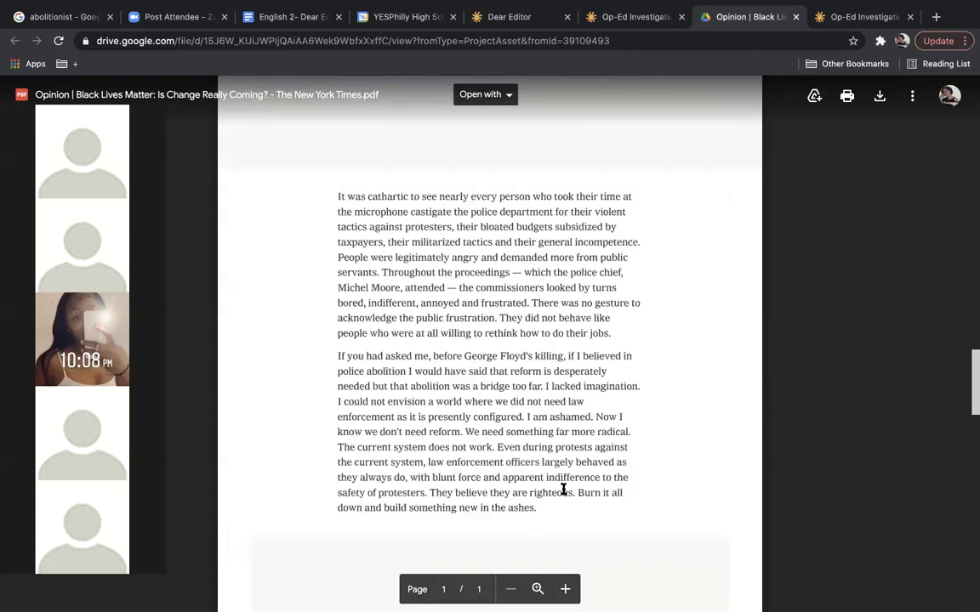
mouse_move(576, 494)
left_mouse_down()
mouse_move(593, 512)
mouse_move(573, 529)
mouse_move(540, 505)
mouse_move(551, 511)
left_mouse_up()
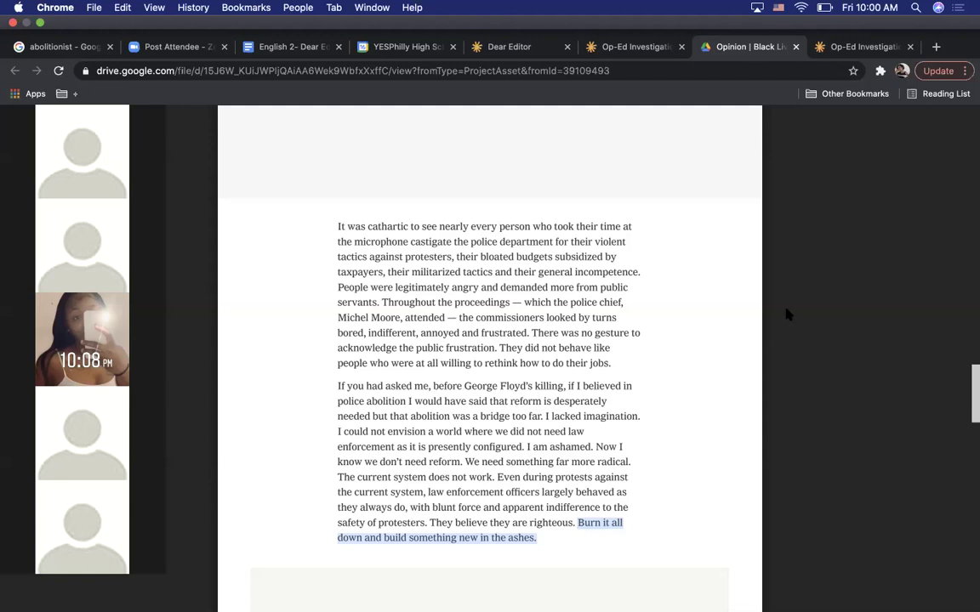
Step: Go over the op-ed's closing paragraphs on saving ourselves, holding corporations accountable and the precipice of change for more evidence
scroll(972, 587, "down", 15)
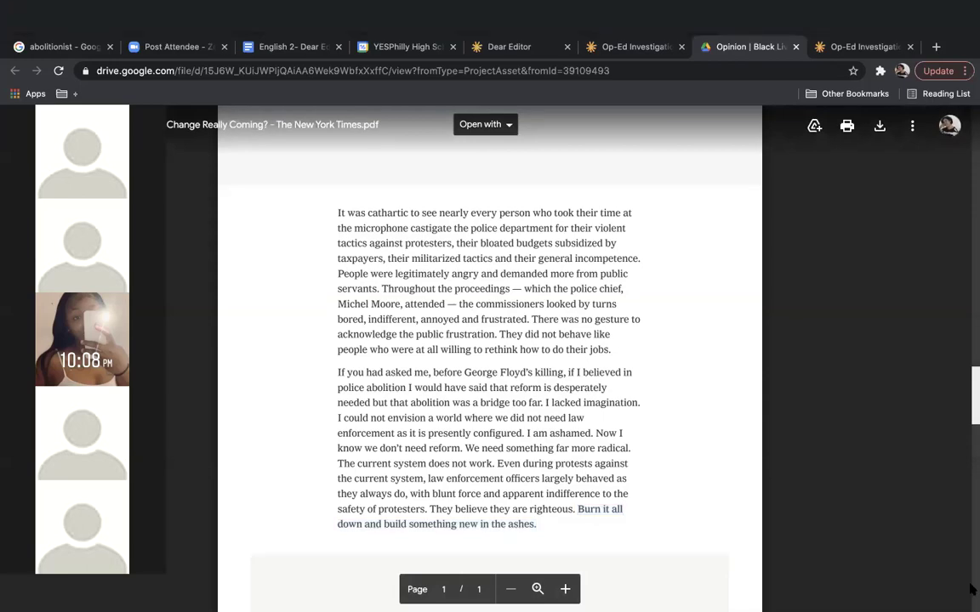
mouse_move(972, 587)
left_mouse_down()
mouse_move(972, 551)
mouse_move(972, 566)
left_mouse_up()
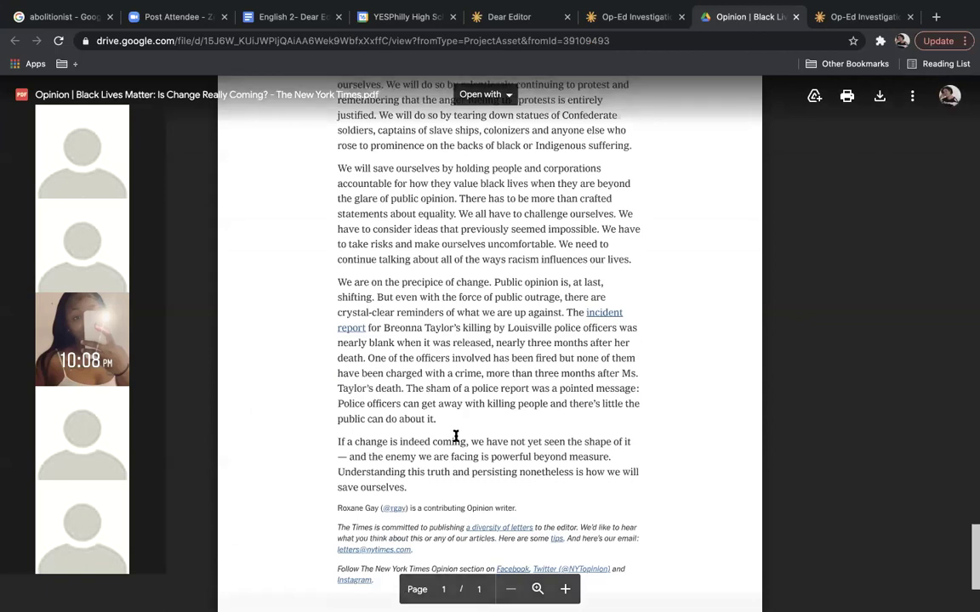
scroll(876, 534, "down", 2)
scroll(876, 539, "up", 5)
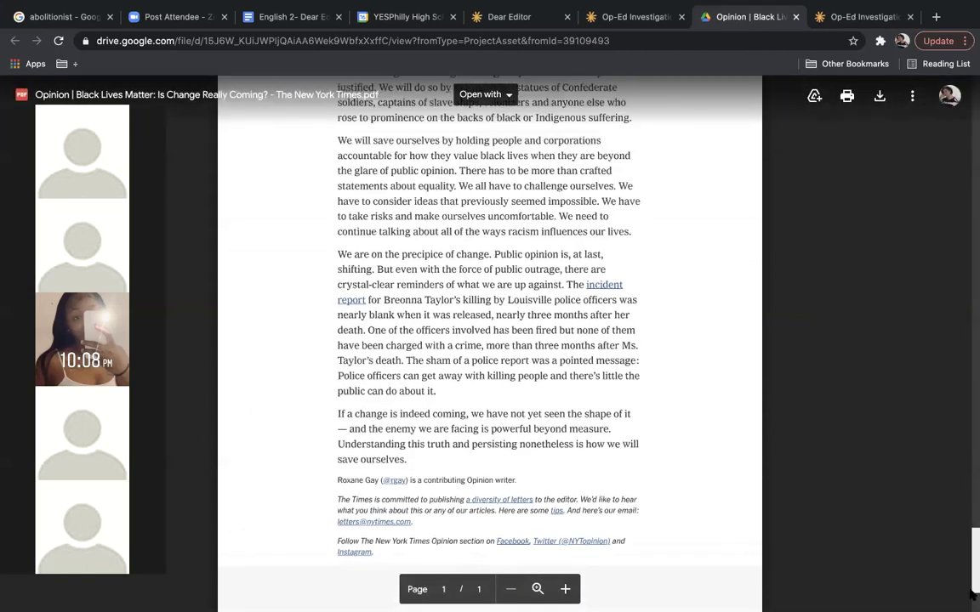
scroll(940, 551, "down", 3)
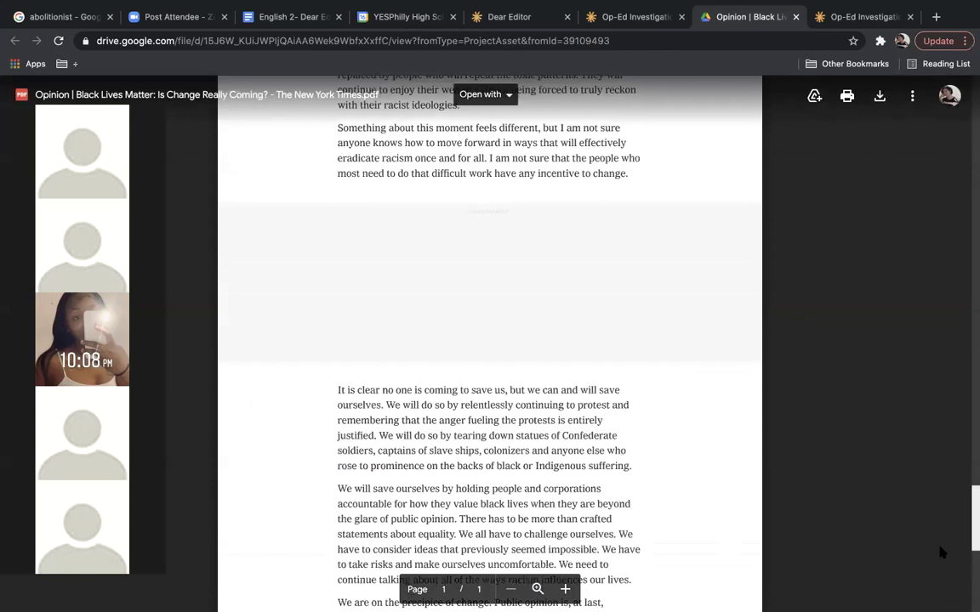
scroll(959, 577, "down", 3)
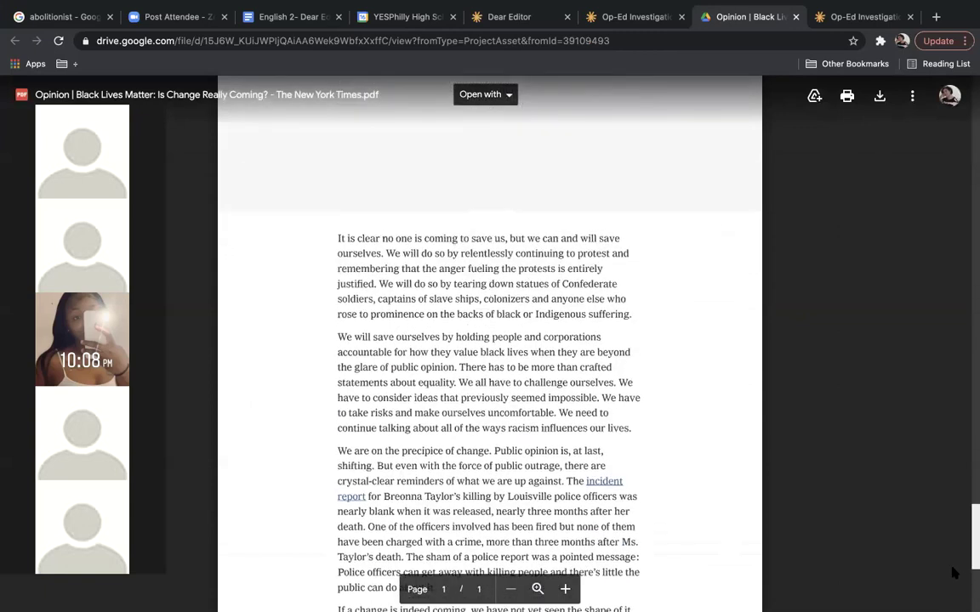
scroll(959, 581, "up", 1)
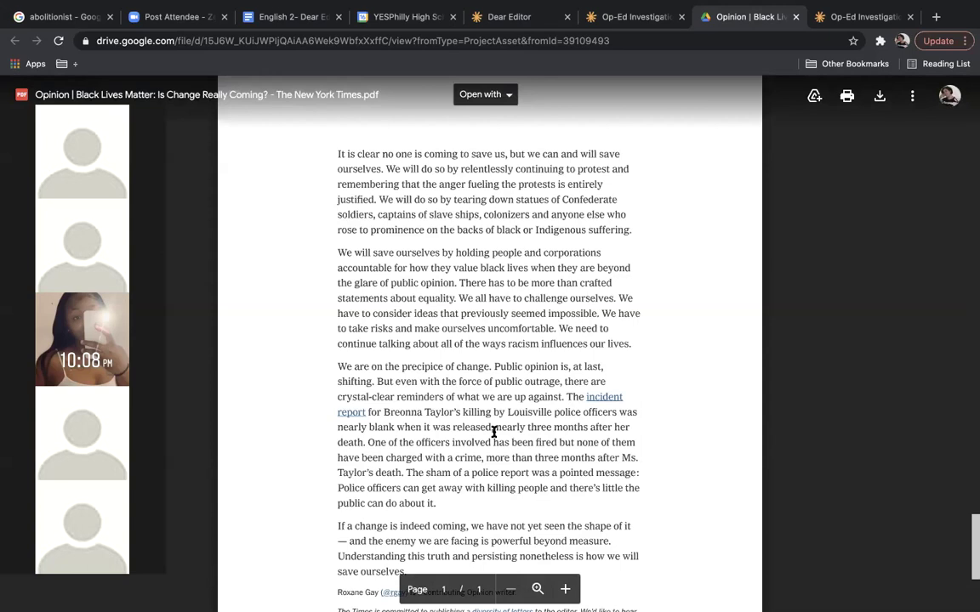
Step: Select the sentence about none of the officers being charged with a crime in the Breonna Taylor paragraph
scroll(972, 595, "down", 2)
scroll(972, 596, "down", 1)
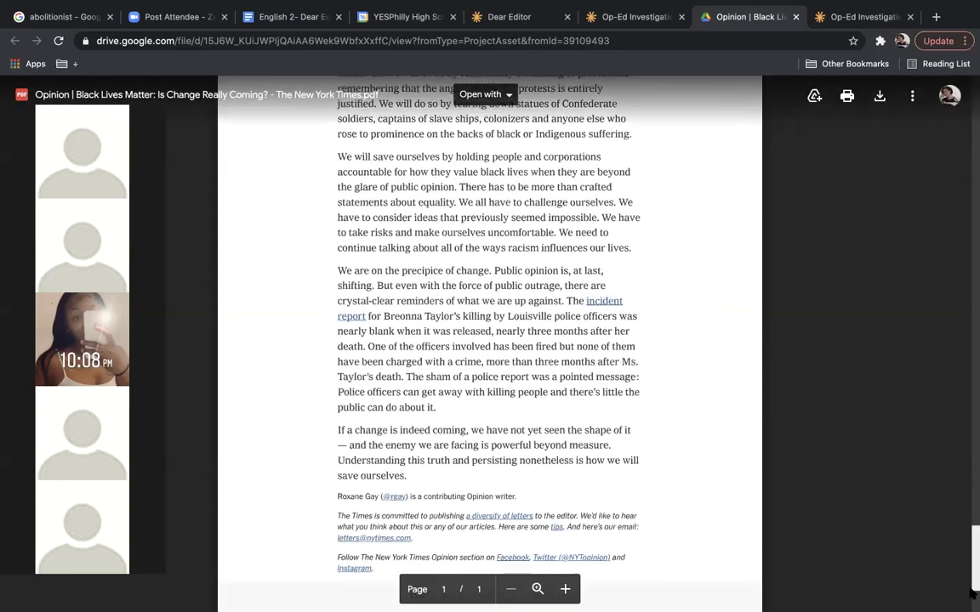
left_click_drag(463, 404, 404, 333)
left_click(404, 333)
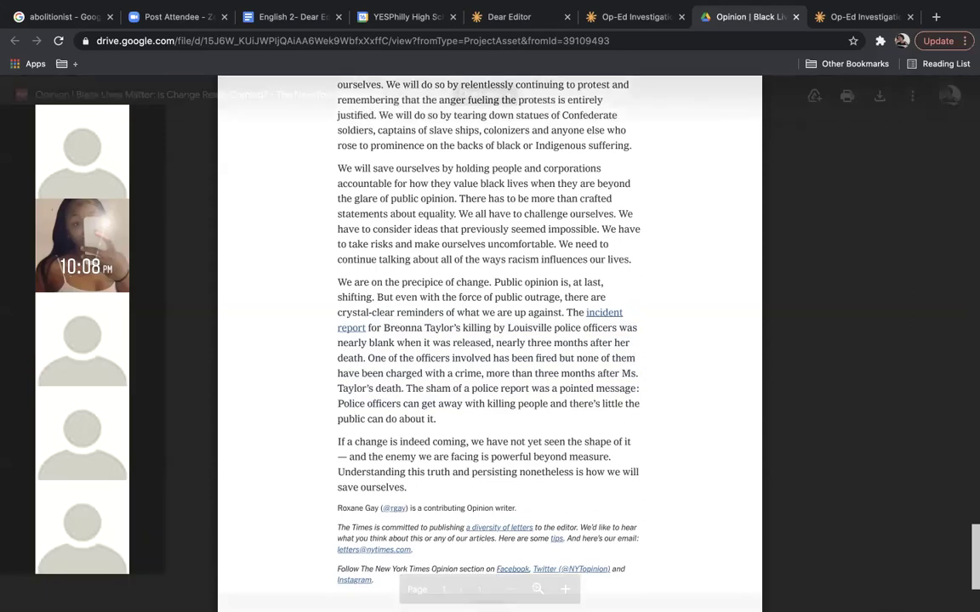
left_click_drag(458, 404, 417, 396)
left_click(419, 397)
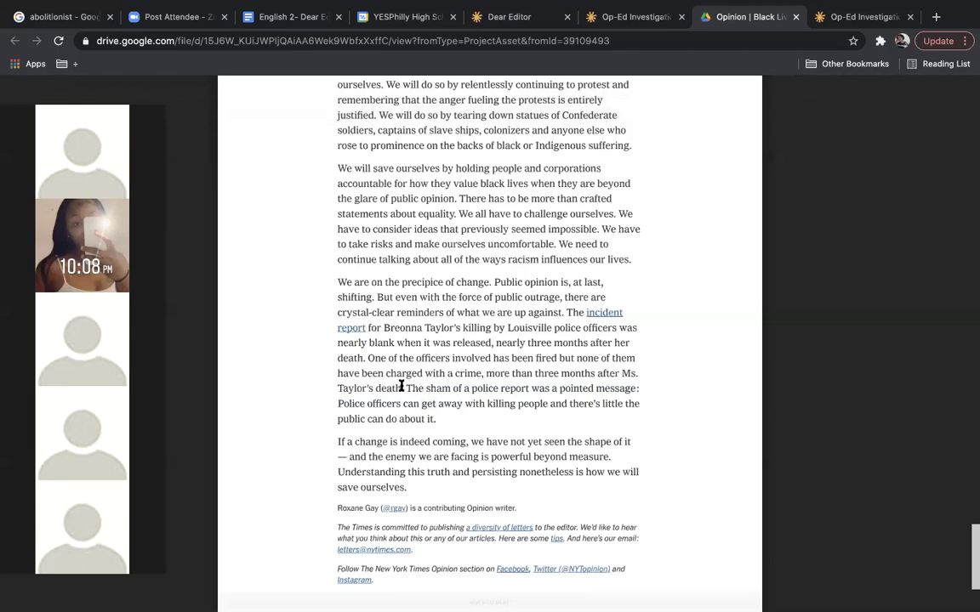
left_click_drag(404, 389, 366, 357)
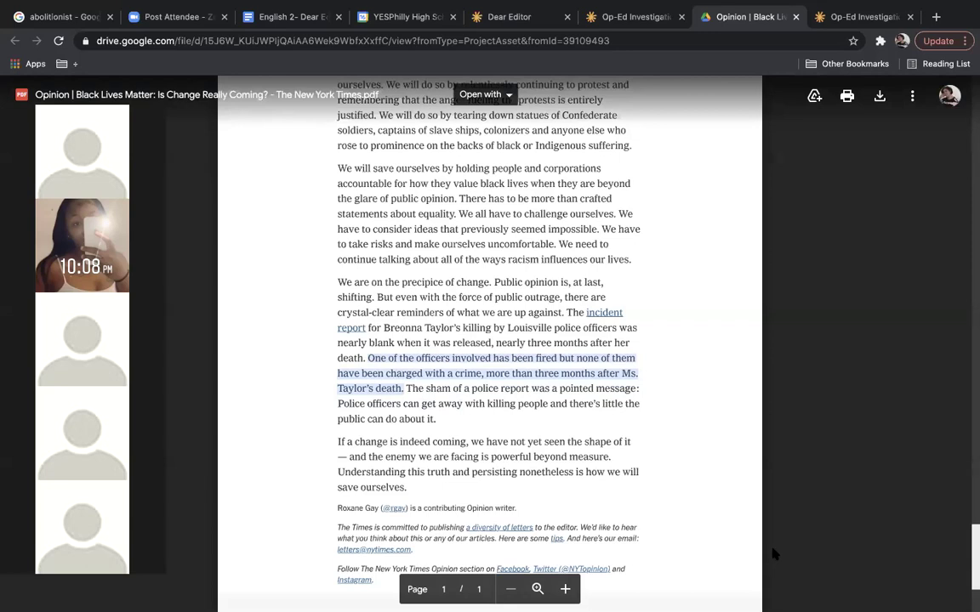
Step: Move back up the op-ed, return to the worksheet and place the cursor in the second Type of Evidence cell
left_click(970, 581)
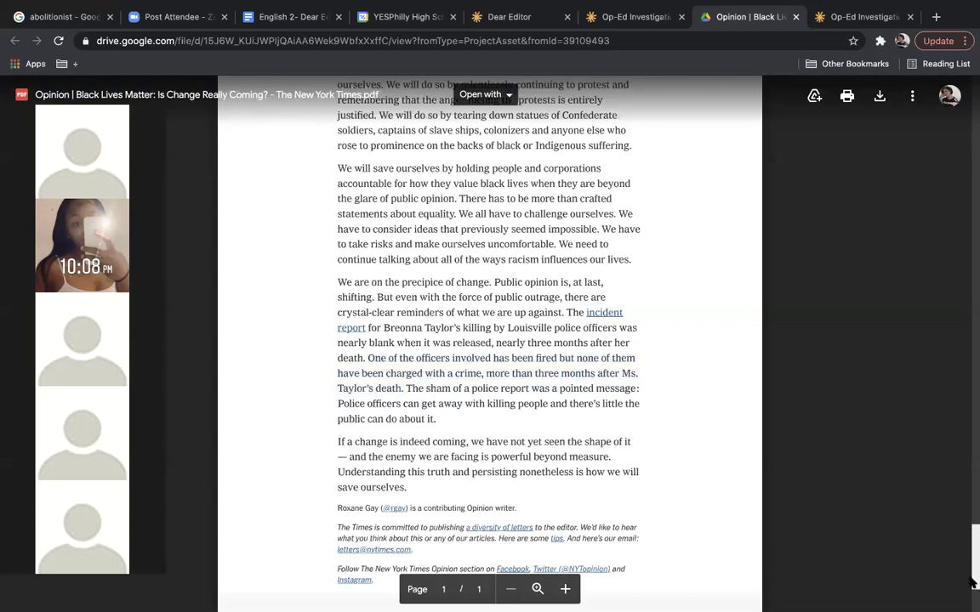
scroll(970, 582, "down", 2)
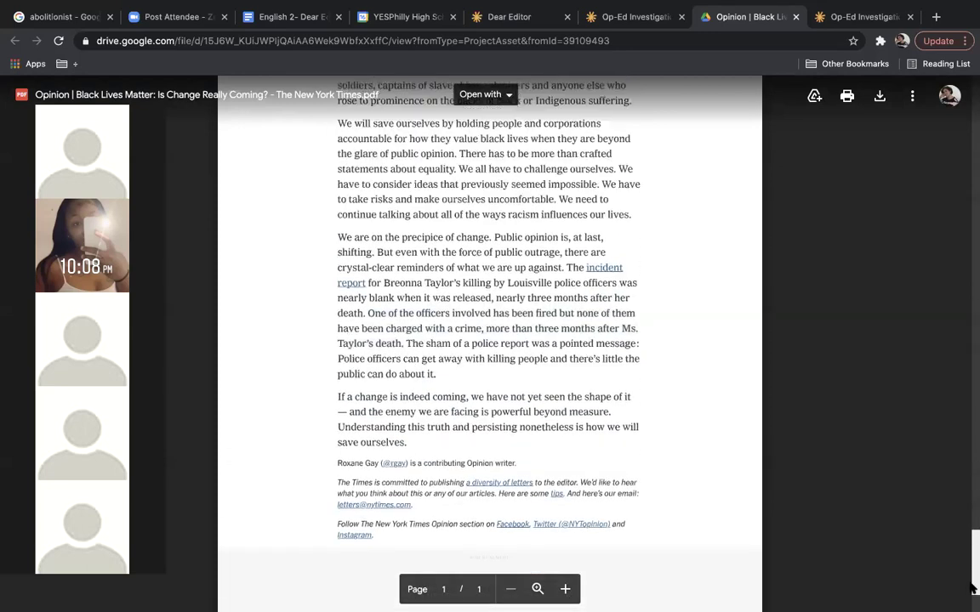
scroll(970, 585, "down", 3)
left_click_drag(970, 584, 941, 384)
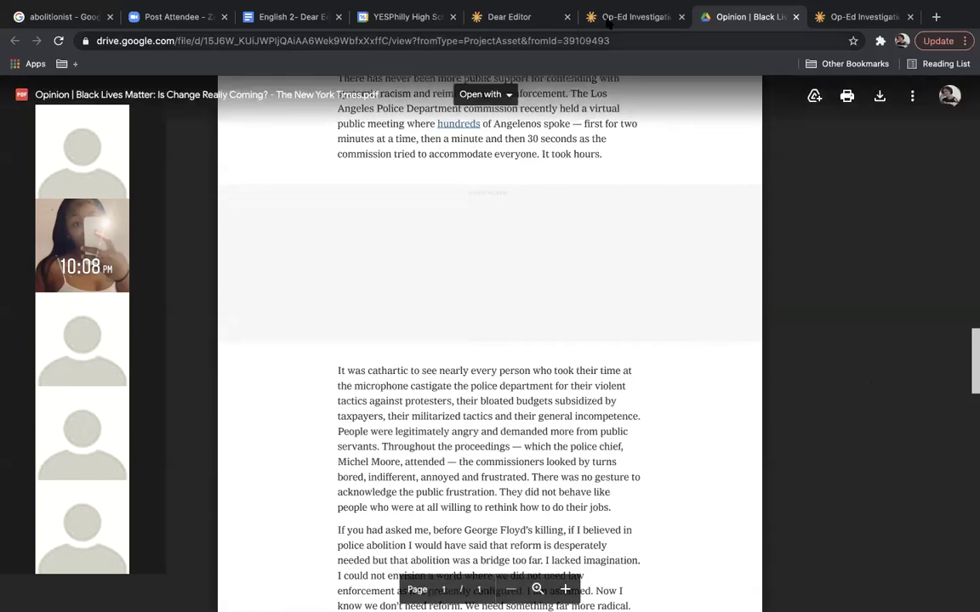
key("ctrl+shift+Tab")
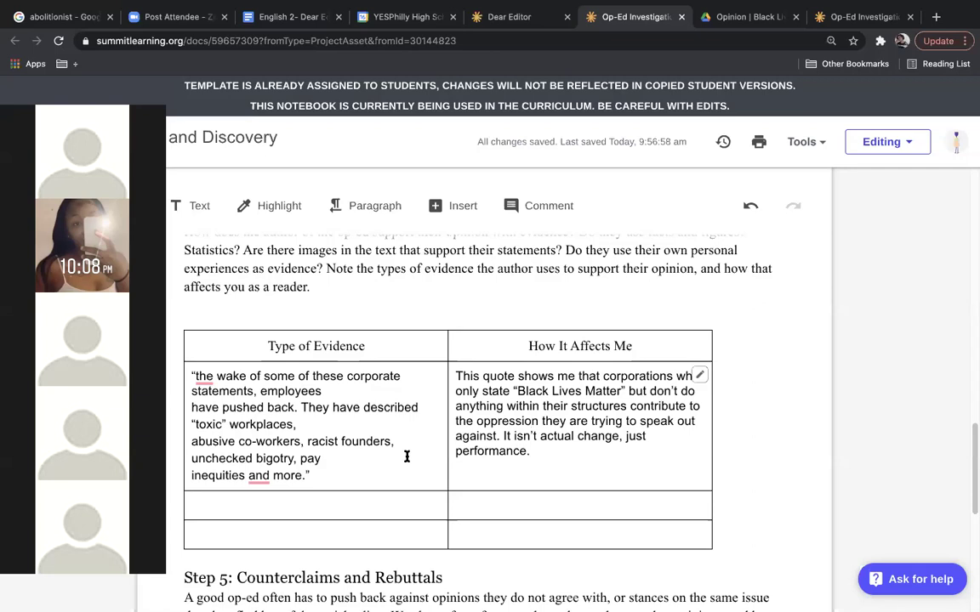
left_click(337, 512)
Step: In the op-ed PDF, select the passage from "the commissioners looked by turns bored" through "rethink how to do their jobs"
key("ctrl+Tab")
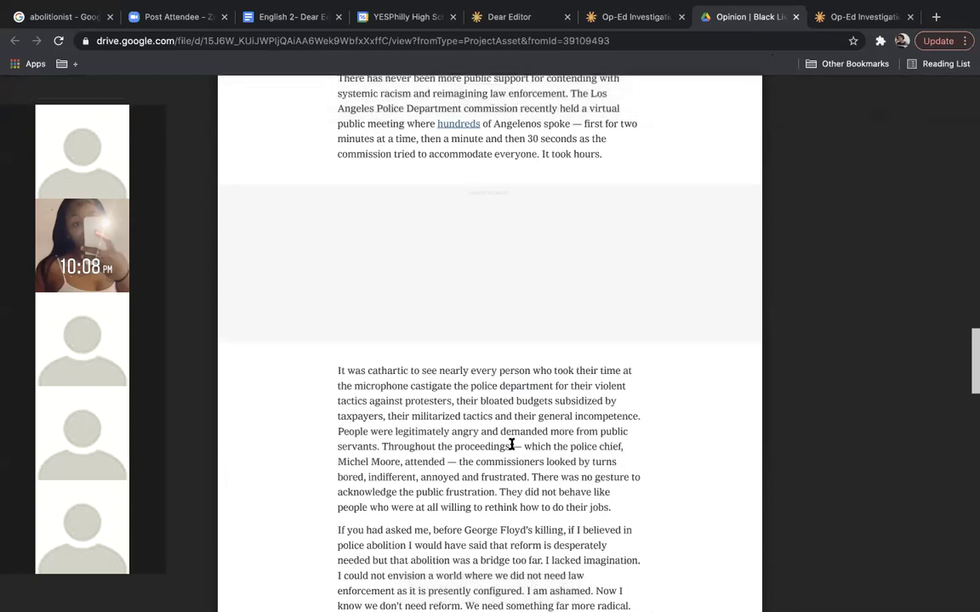
left_click_drag(439, 372, 526, 379)
left_click(526, 379)
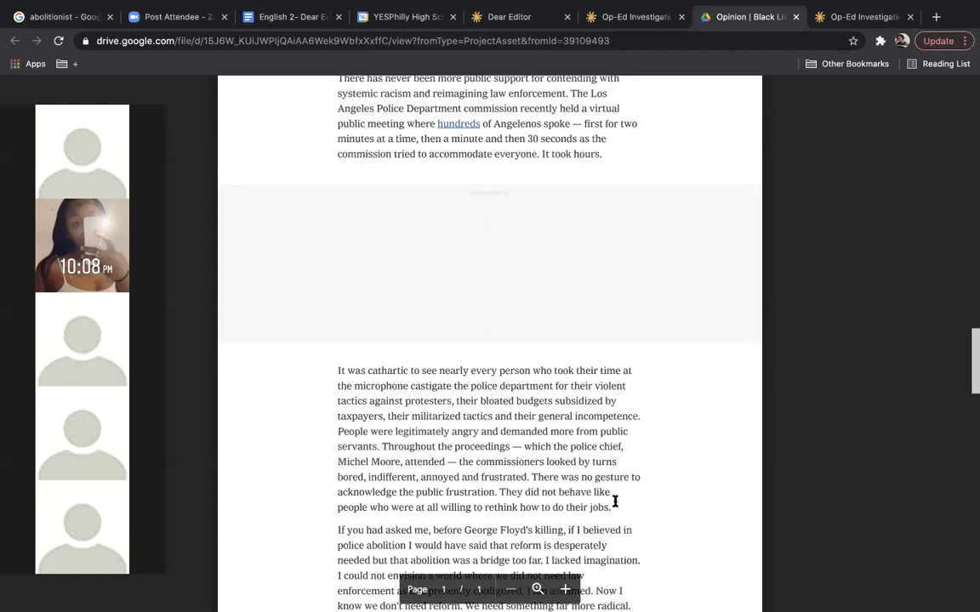
left_click_drag(476, 462, 598, 492)
left_click_drag(528, 490, 611, 508)
left_click_drag(458, 462, 622, 510)
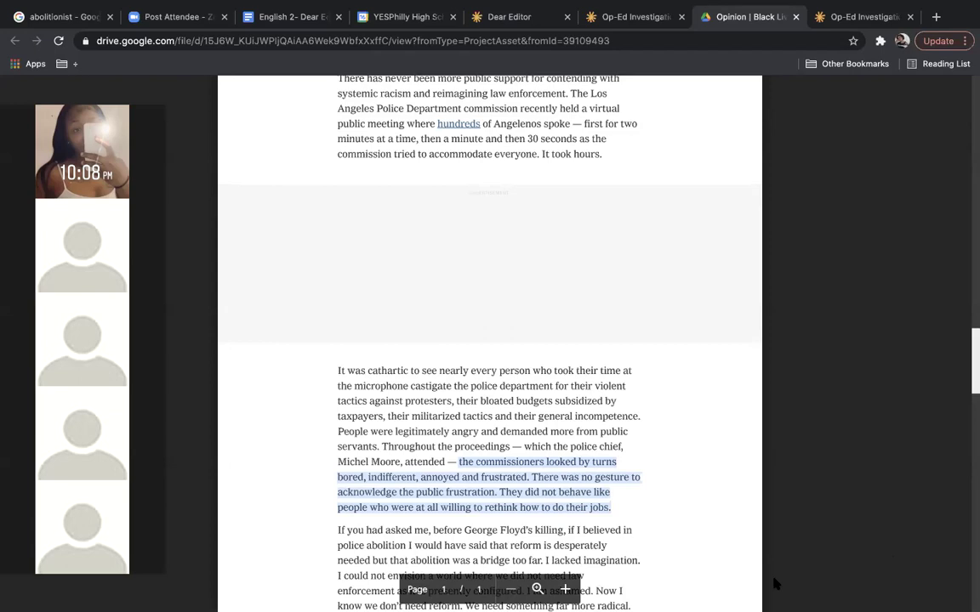
Step: Check the Step 4 evidence table, and look over the op-ed PDF from its closing section back to the title and byline
left_click(647, 21)
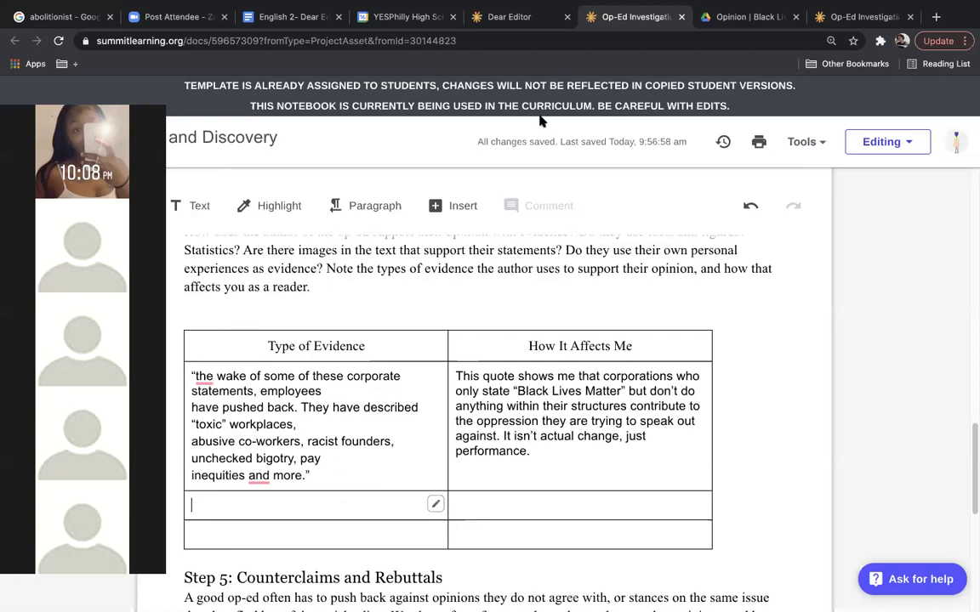
left_click(528, 24)
left_click(634, 17)
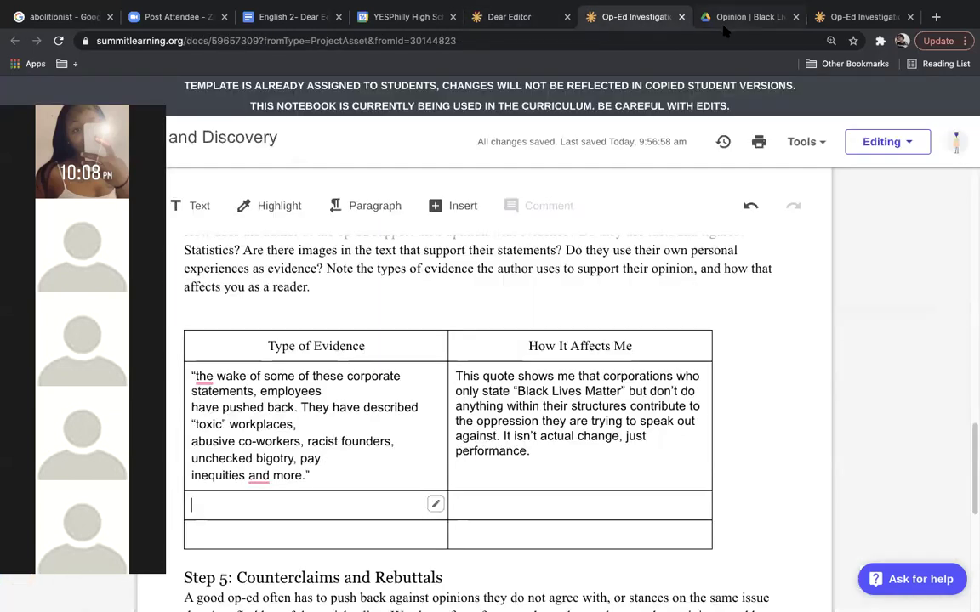
left_click(723, 17)
scroll(489, 340, "down", 15)
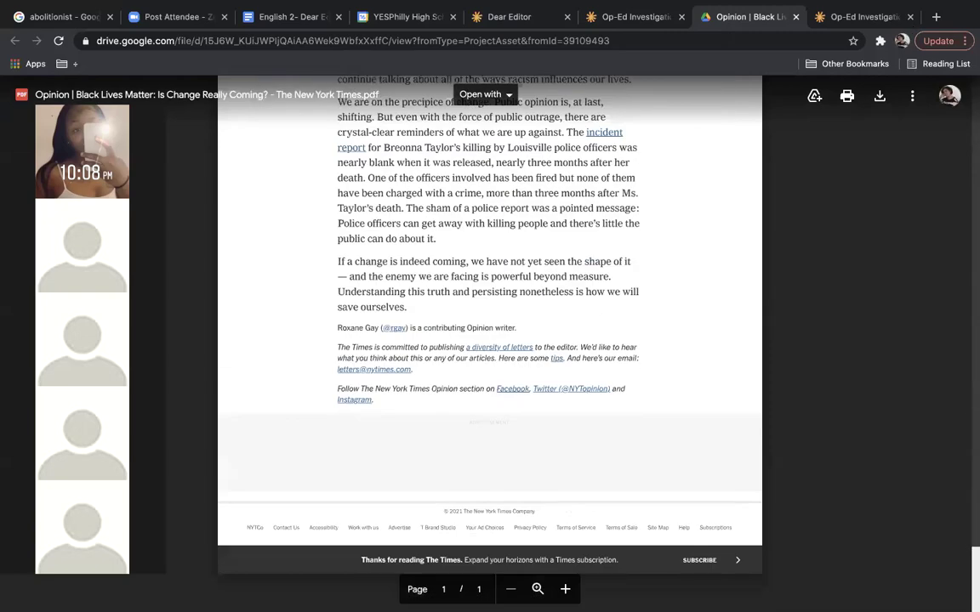
left_click_drag(975, 579, 947, 138)
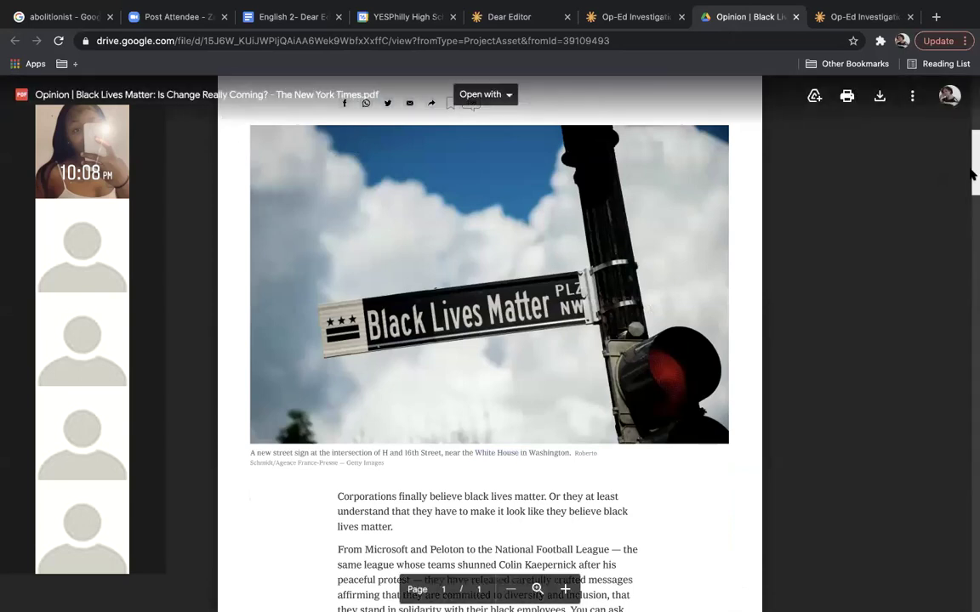
scroll(971, 170, "up", 1)
scroll(961, 151, "up", 1)
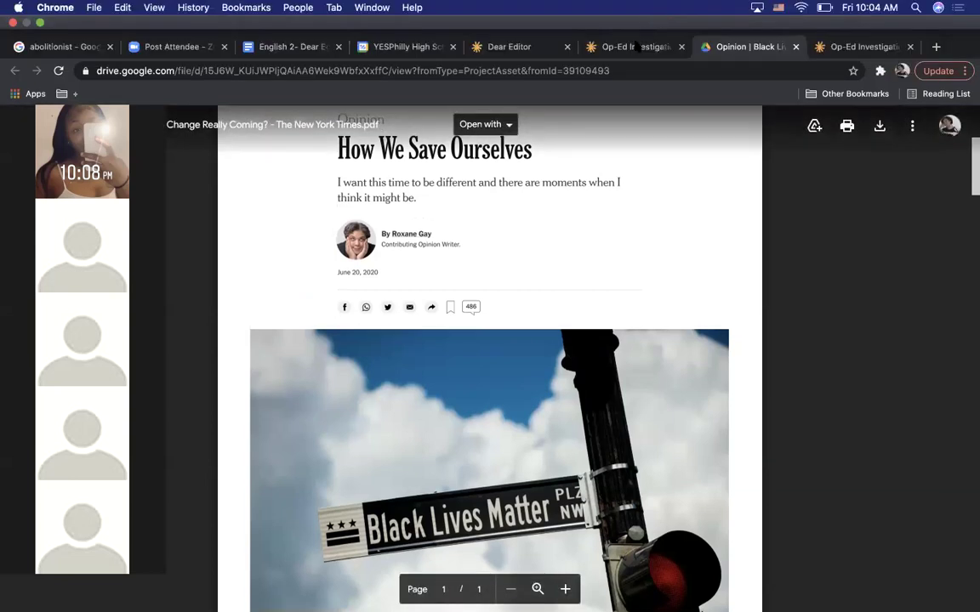
Step: In the Op-Ed Investigation and Discovery worksheet, clear "Visuals/Photos" and "Pretty short- between 700 and 1000 words" from the Step 1 table
left_click(633, 48)
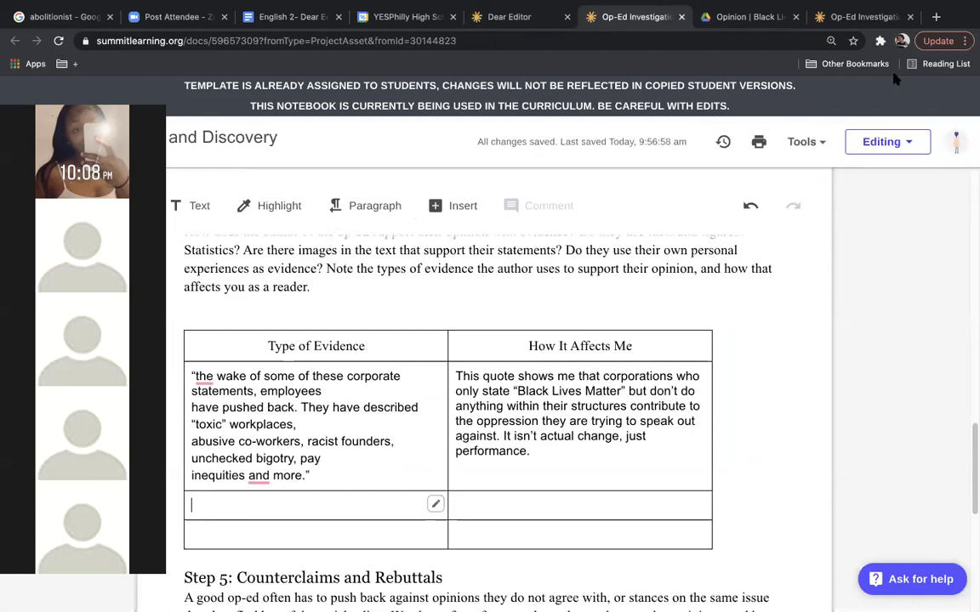
left_click_drag(972, 459, 927, 128)
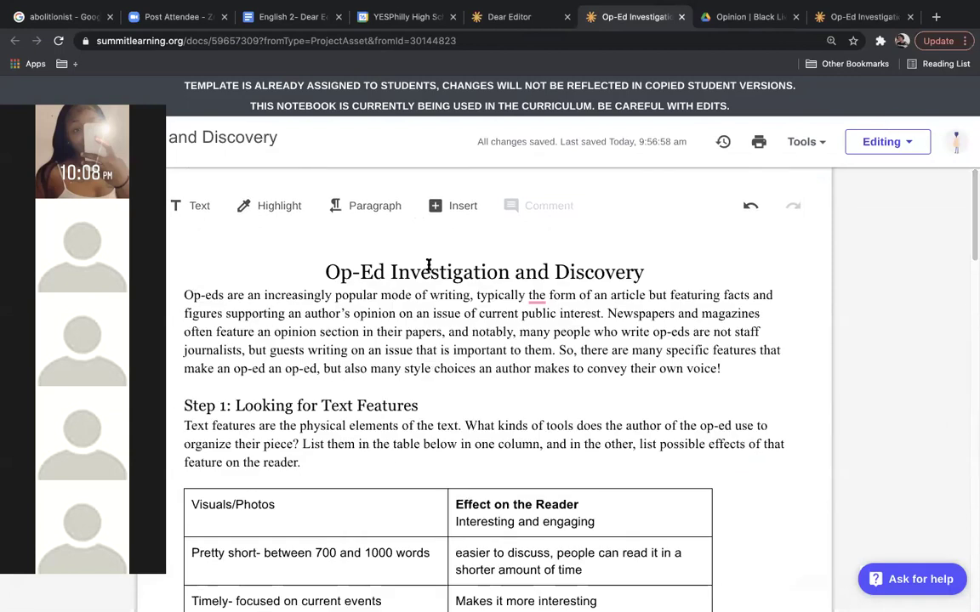
triple_click(303, 551)
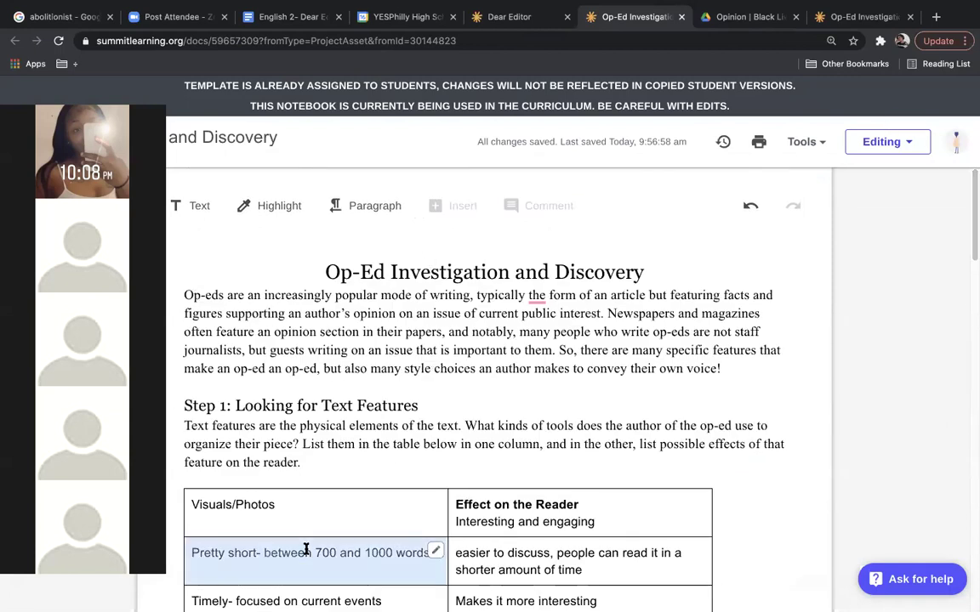
key("BackSpace")
triple_click(296, 512)
key("BackSpace")
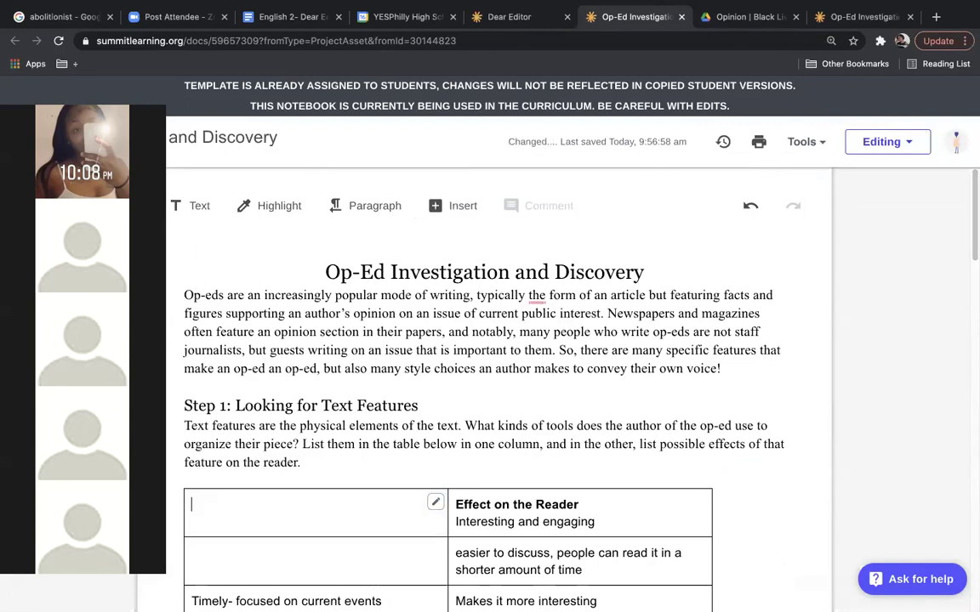
Step: Clear the effect text beside the emptied second feature and both cells of the "Timely- focused on current events" row
triple_click(565, 553)
key("BackSpace")
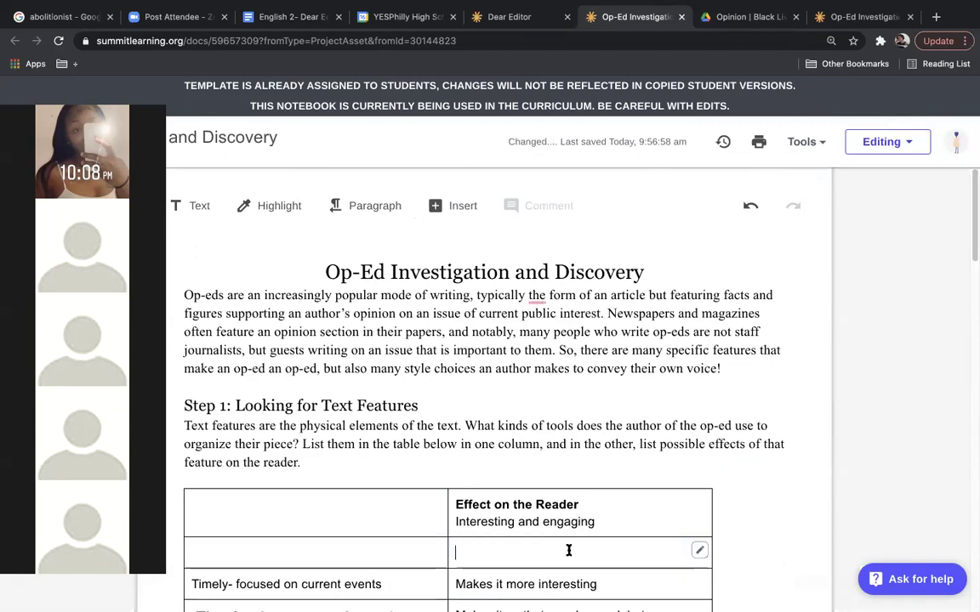
triple_click(588, 587)
key("BackSpace")
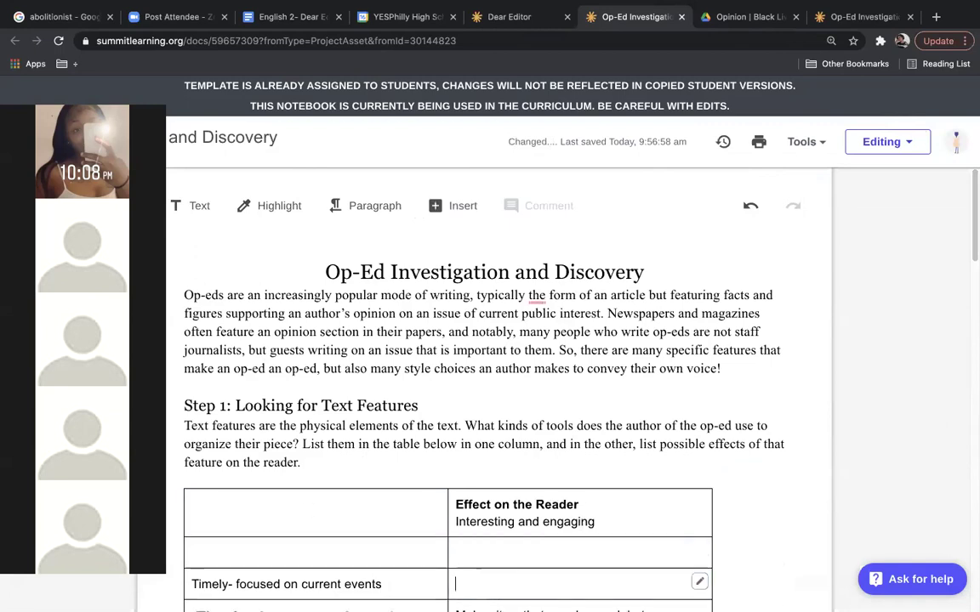
triple_click(411, 584)
key("BackSpace")
Step: Empty the Step 1 table's "Effect on the Reader" cell and both cells of its last row
left_click(600, 514)
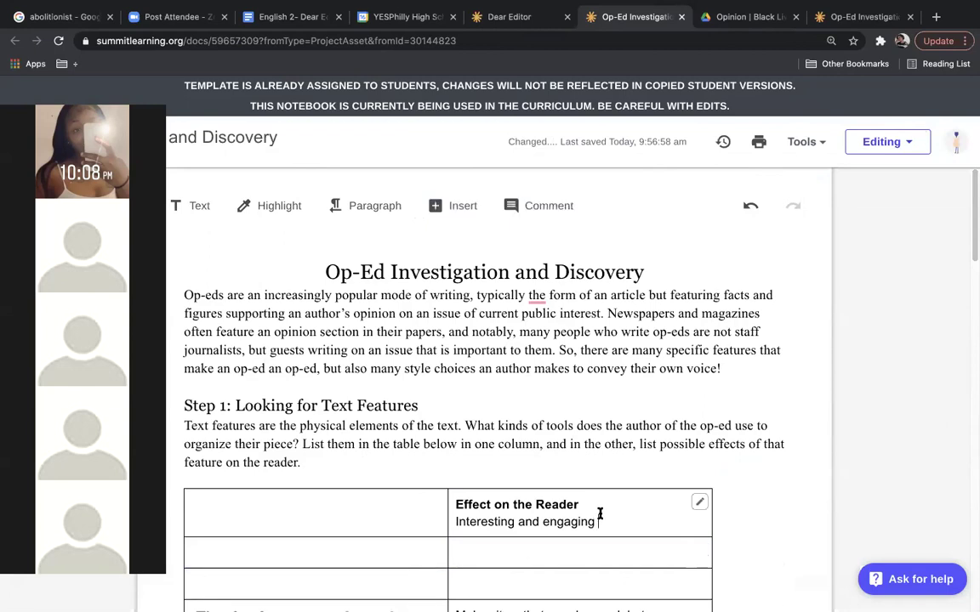
triple_click(600, 513)
key("BackSpace")
scroll(290, 440, "down", 4)
left_click(289, 440)
triple_click(350, 593)
key("BackSpace")
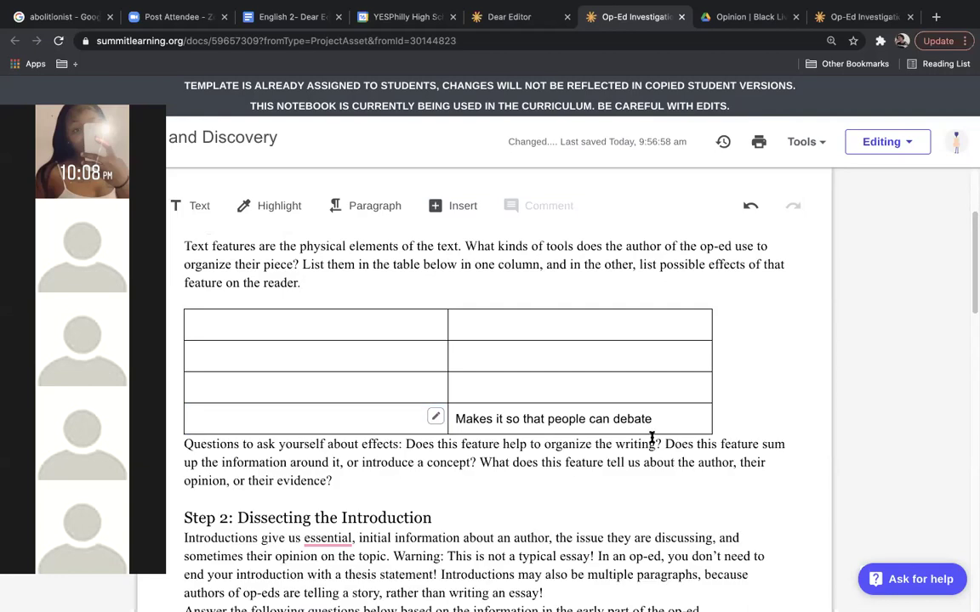
left_click_drag(660, 420, 459, 420)
key("BackSpace")
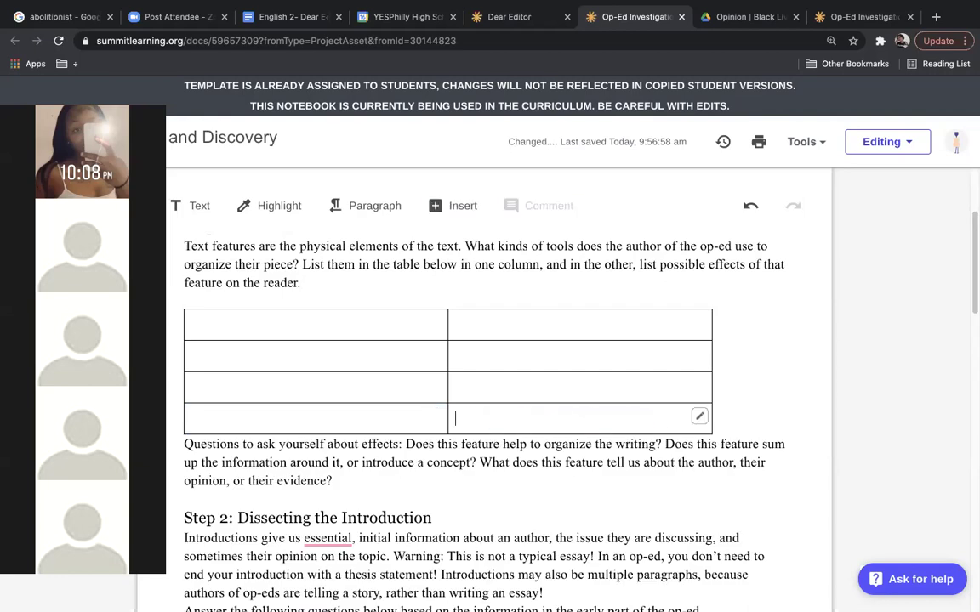
Step: Check the op-ed PDF and the Dear Editor project's resource list down to BLM - About Reflection, and return to the worksheet
left_click(545, 17)
left_click(634, 17)
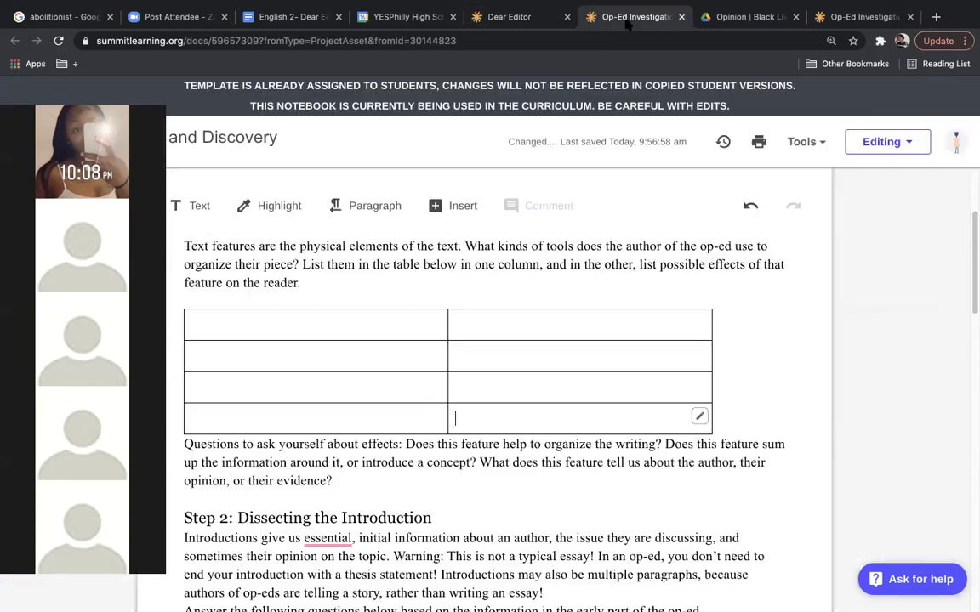
left_click(694, 19)
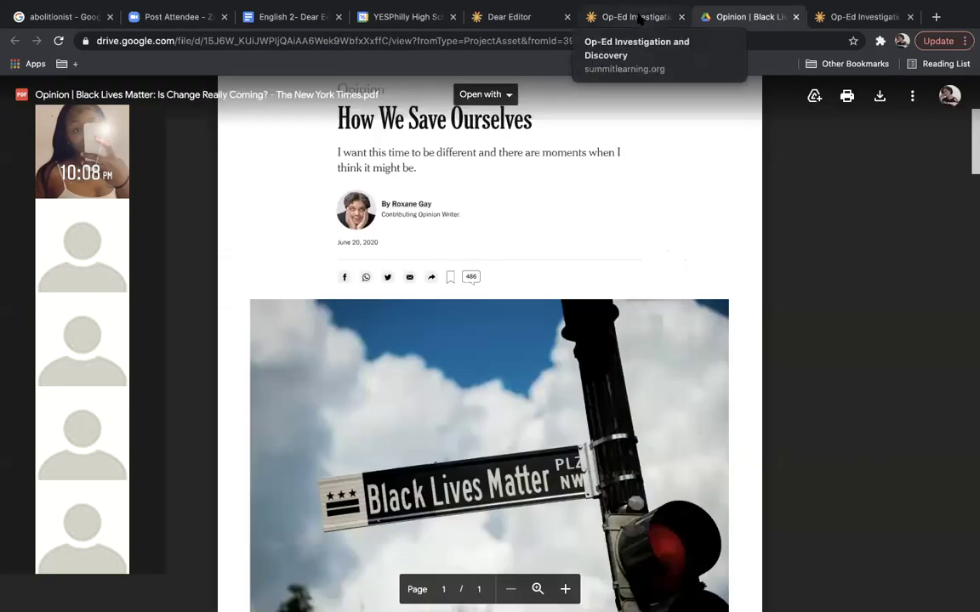
left_click(639, 17)
left_click(745, 17)
left_click(599, 17)
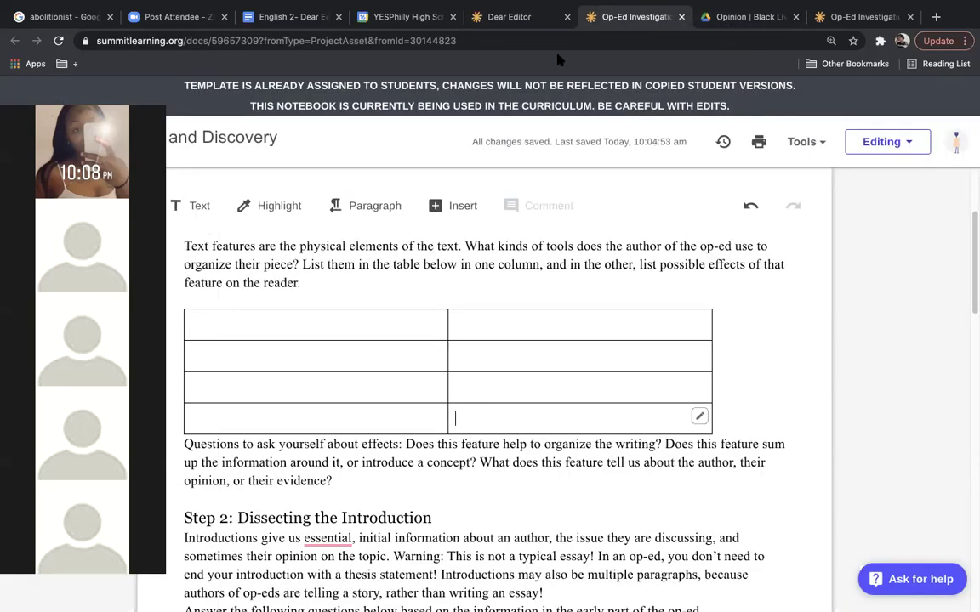
left_click(519, 17)
left_click_drag(969, 211, 972, 449)
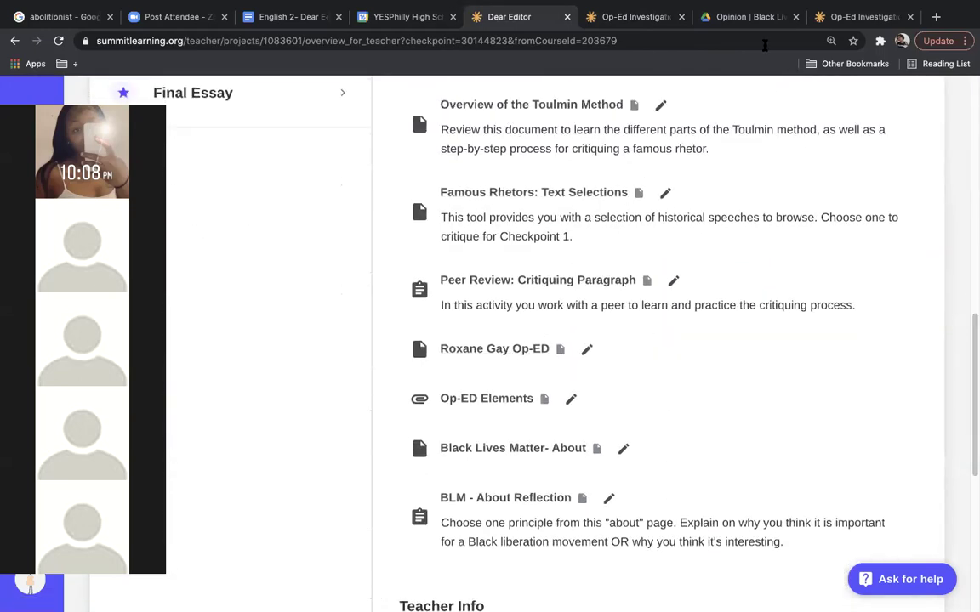
left_click(752, 19)
left_click(661, 18)
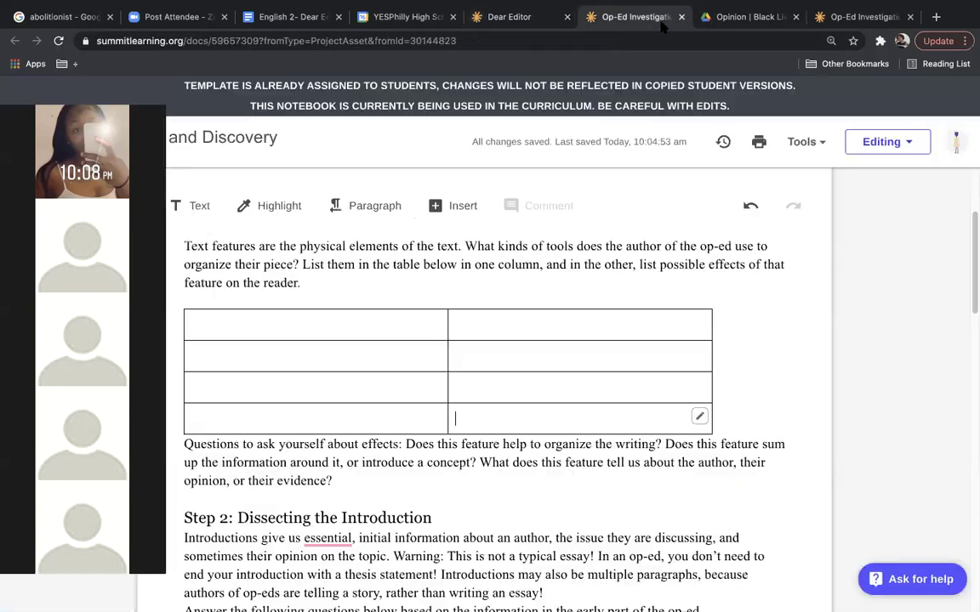
Step: Review the bold Claim/ Opinion/ Stance answer in Step 3 by selecting it, and continue to the Step 4 evidence table
left_click_drag(973, 291, 949, 455)
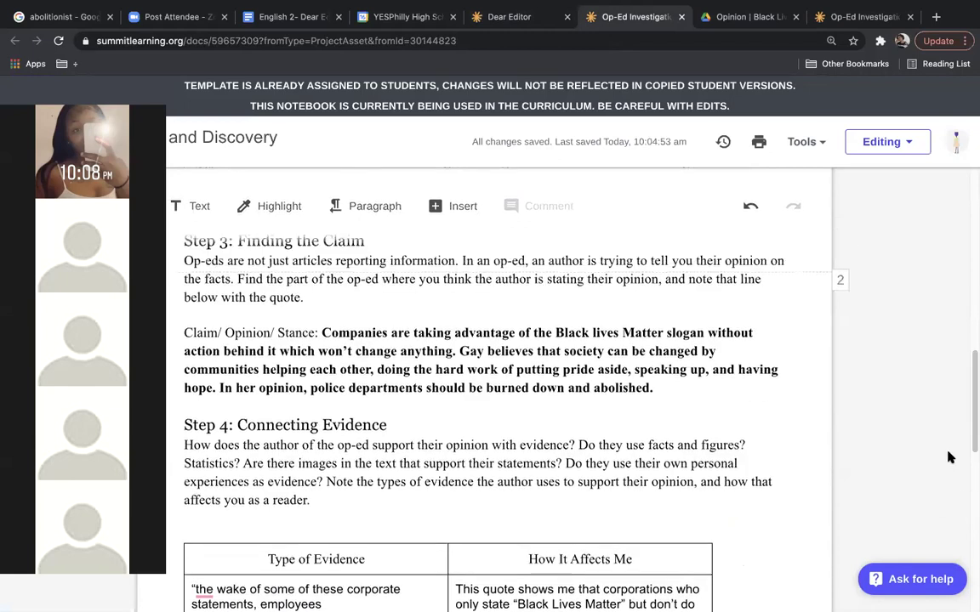
left_click_drag(459, 351, 477, 369)
left_click(477, 369)
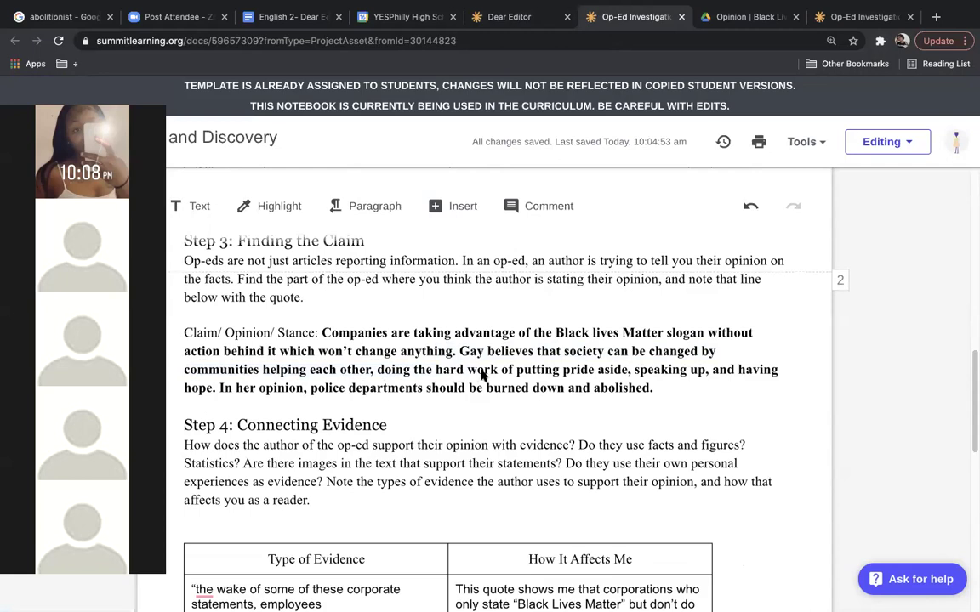
left_click(562, 406)
left_click_drag(656, 398, 322, 328)
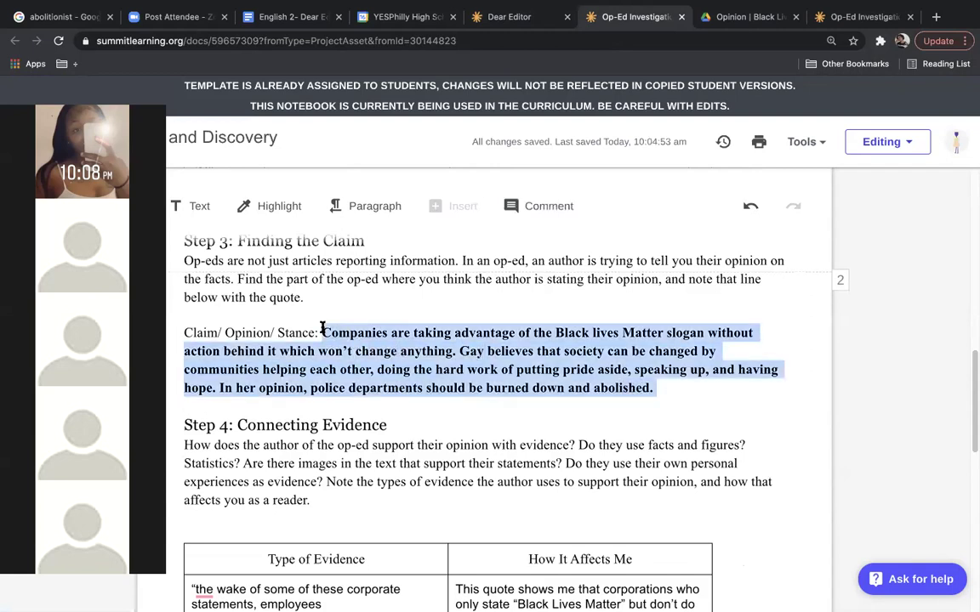
left_click(323, 331)
left_click(471, 549)
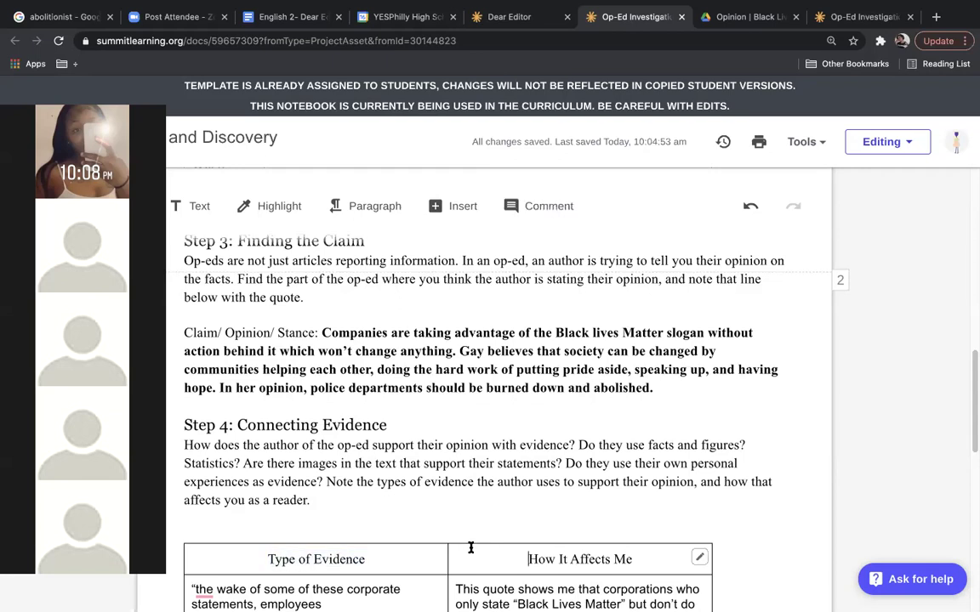
scroll(477, 544, "down", 4)
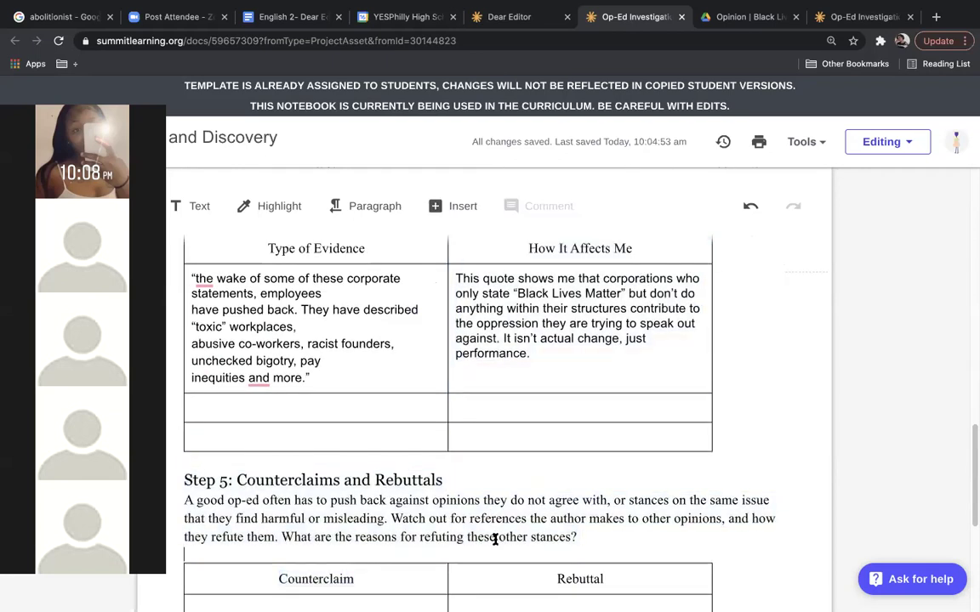